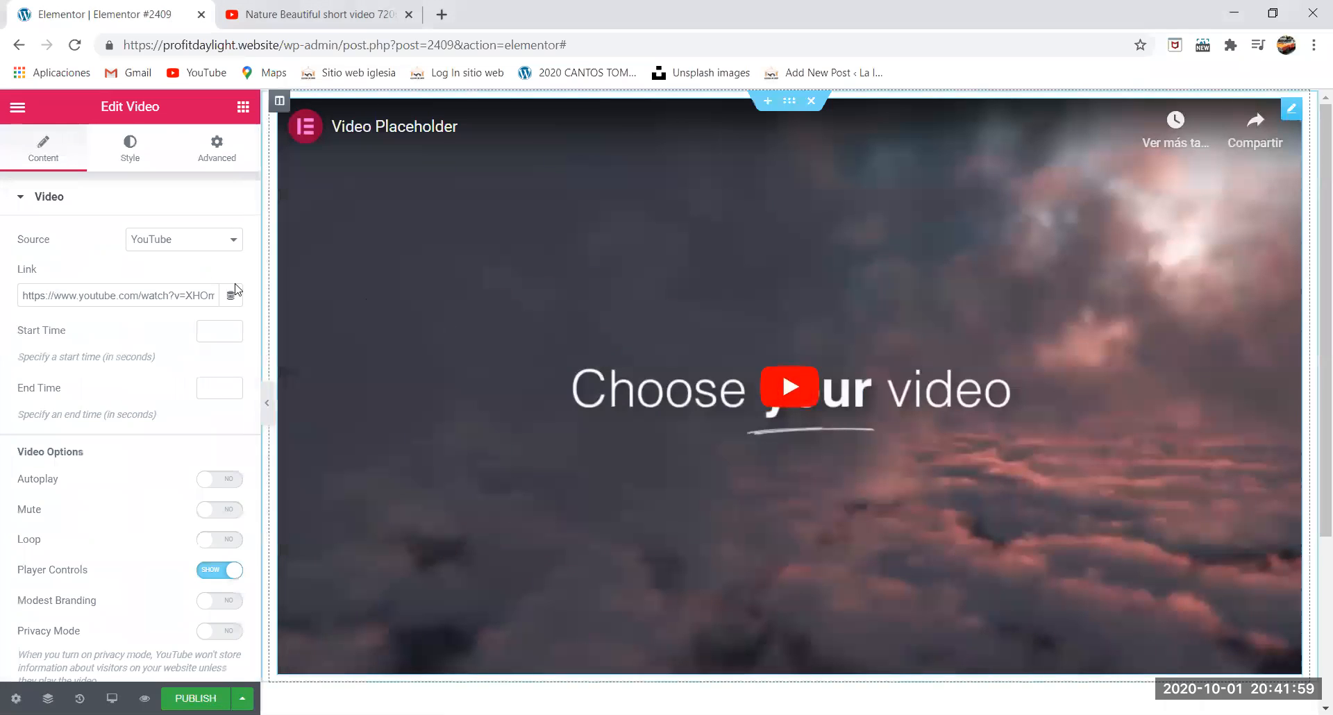
Switch to YouTube and copy the share link of the video "Nature Beautiful short video 720p HD".
left_click(297, 18)
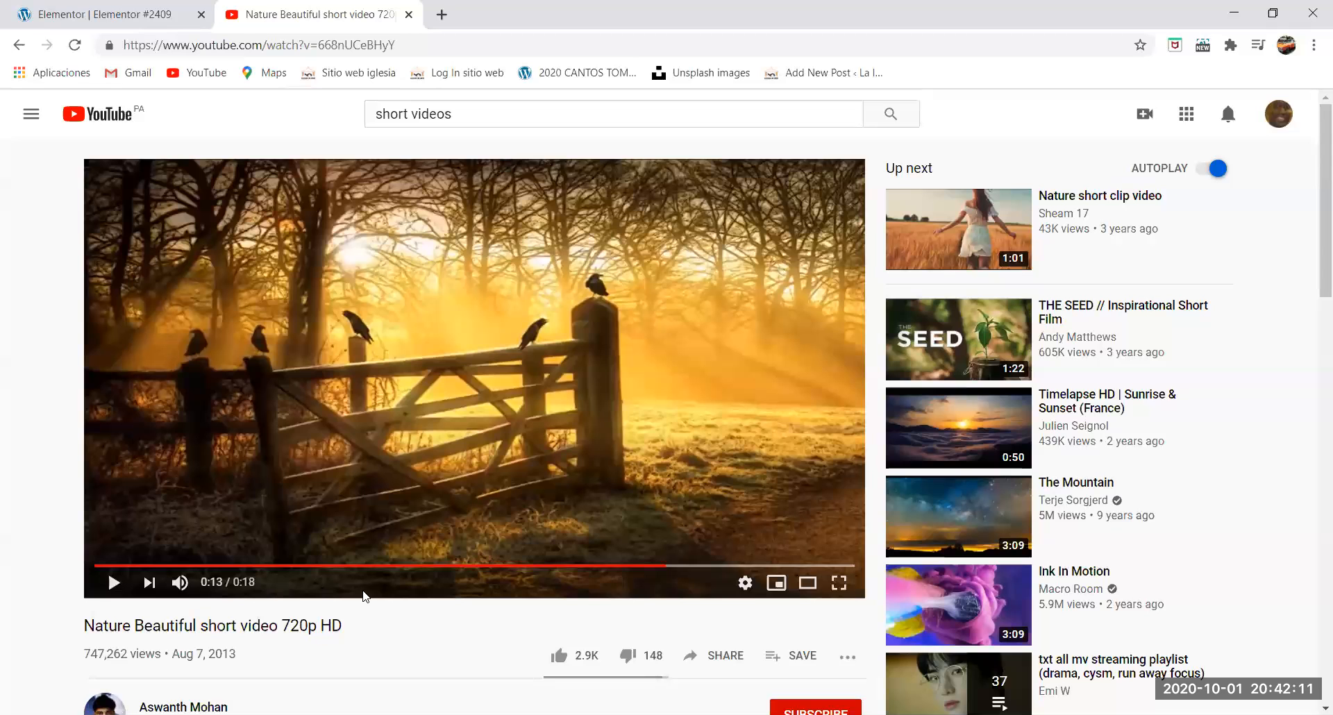
left_click(716, 655)
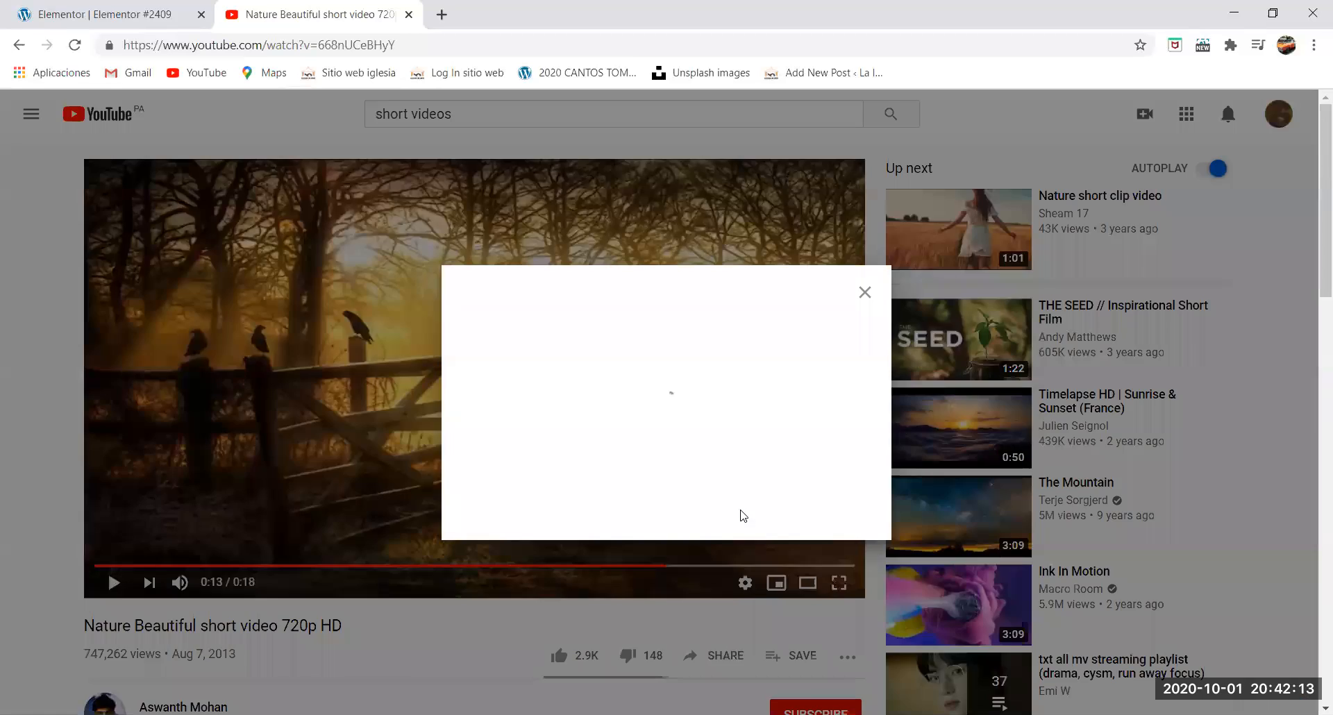
left_click(837, 436)
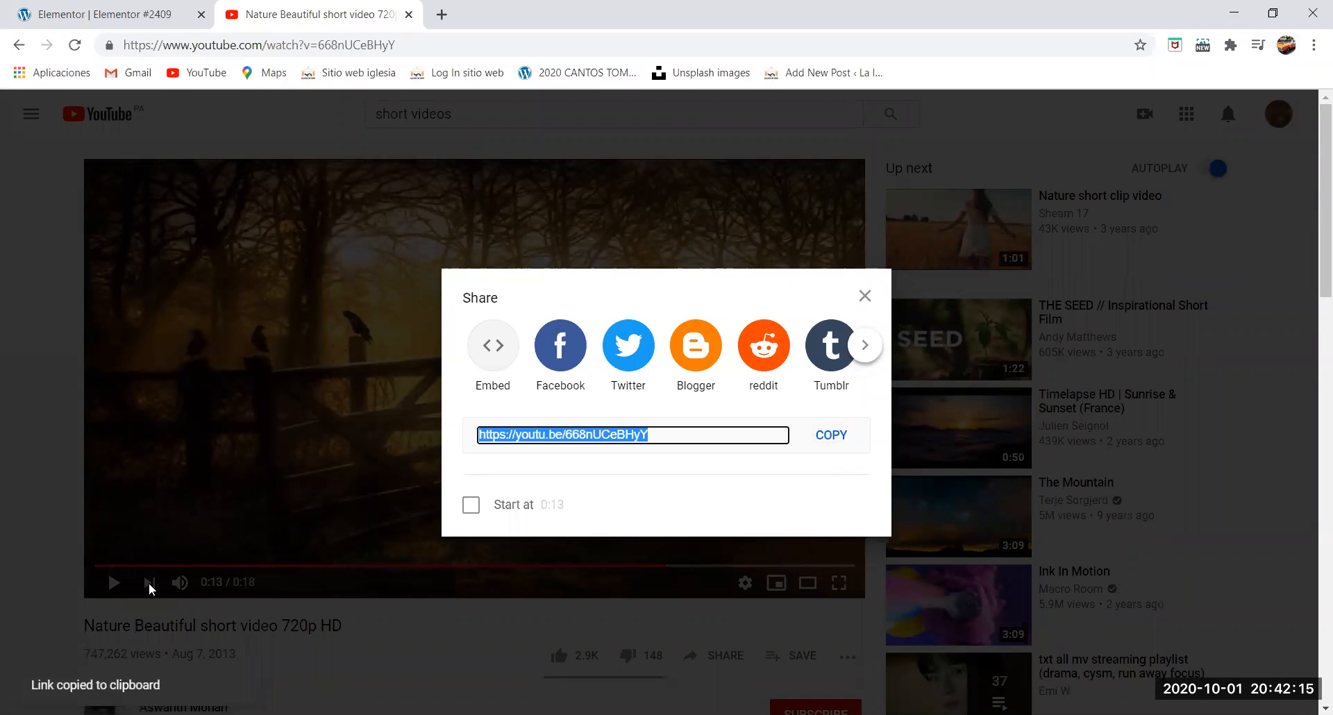
left_click(840, 432)
left_click(866, 294)
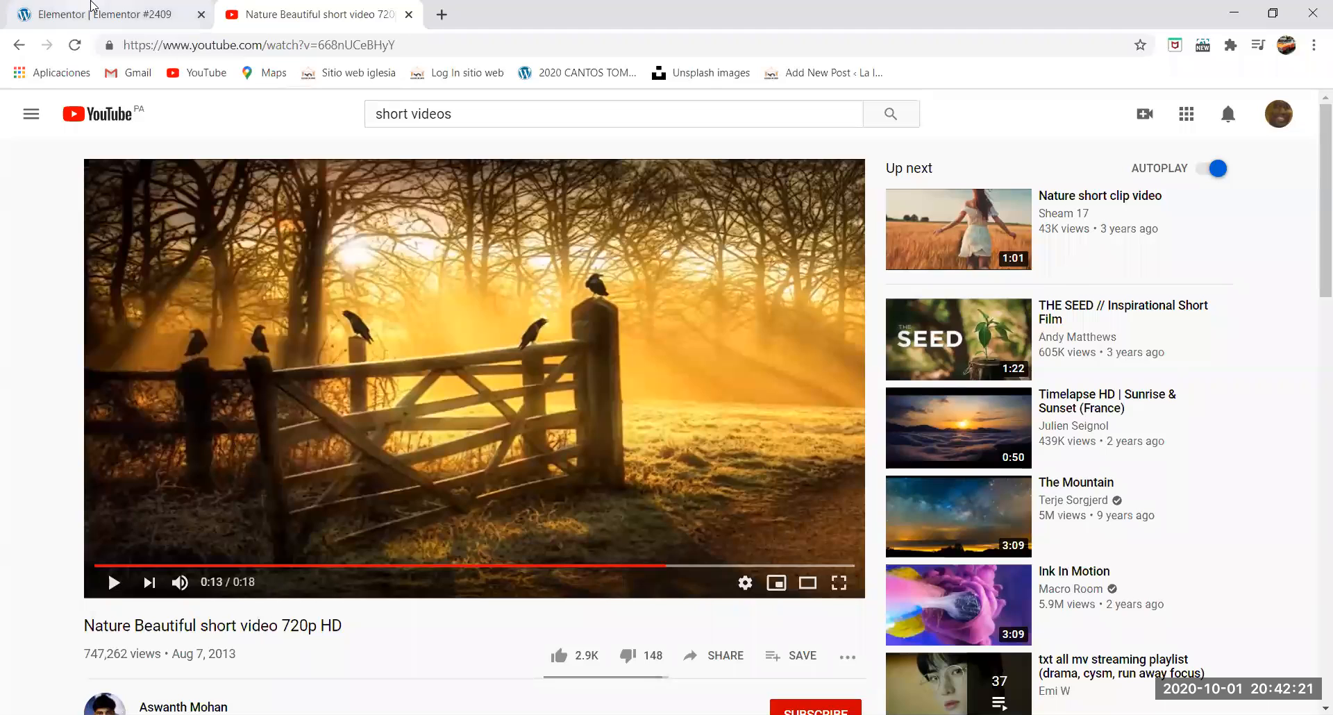
Return to Elementor and look over the video widget's Content, Style and Advanced settings.
left_click(89, 10)
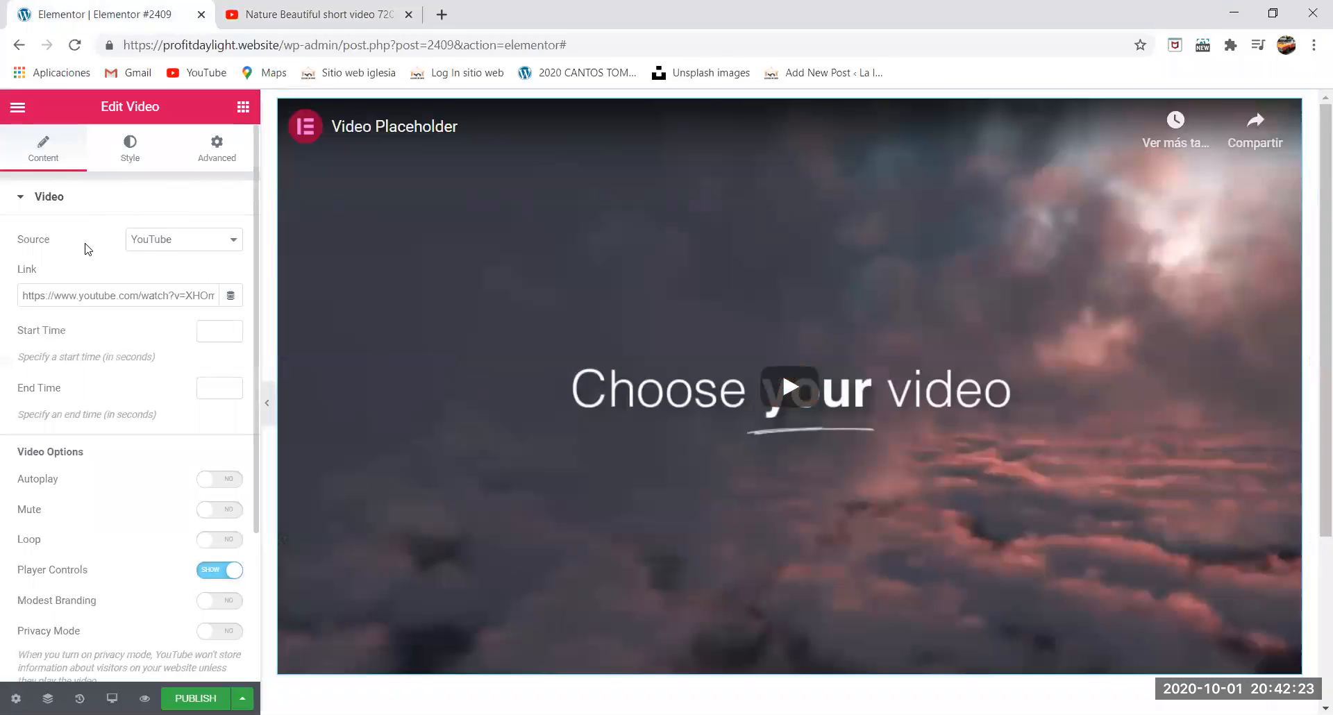
left_click(25, 197)
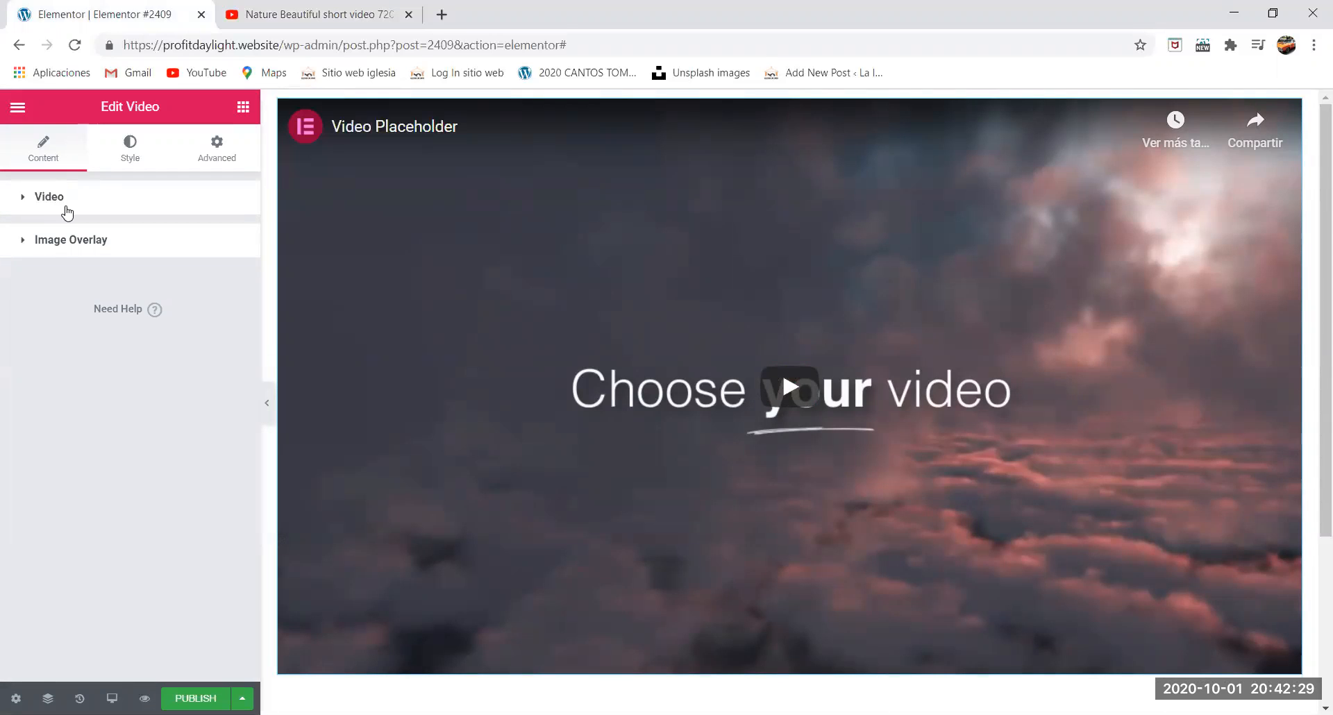
left_click(129, 147)
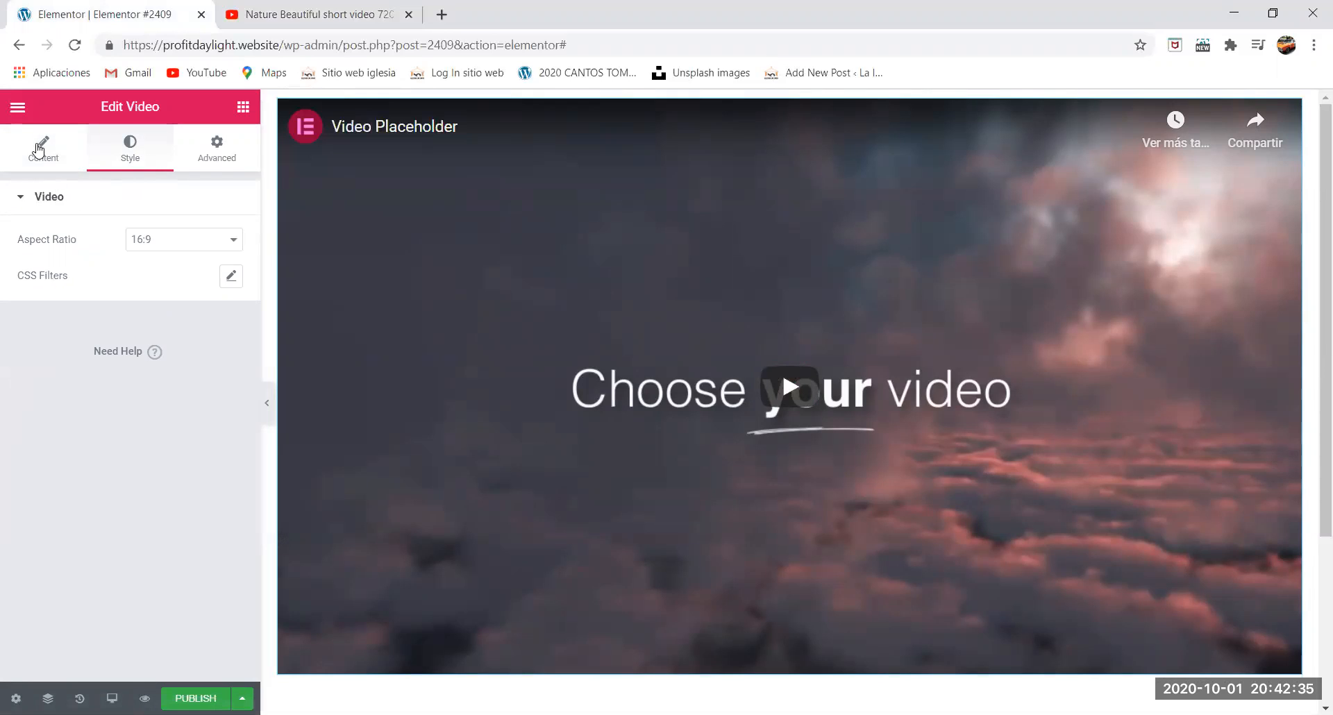
left_click(212, 149)
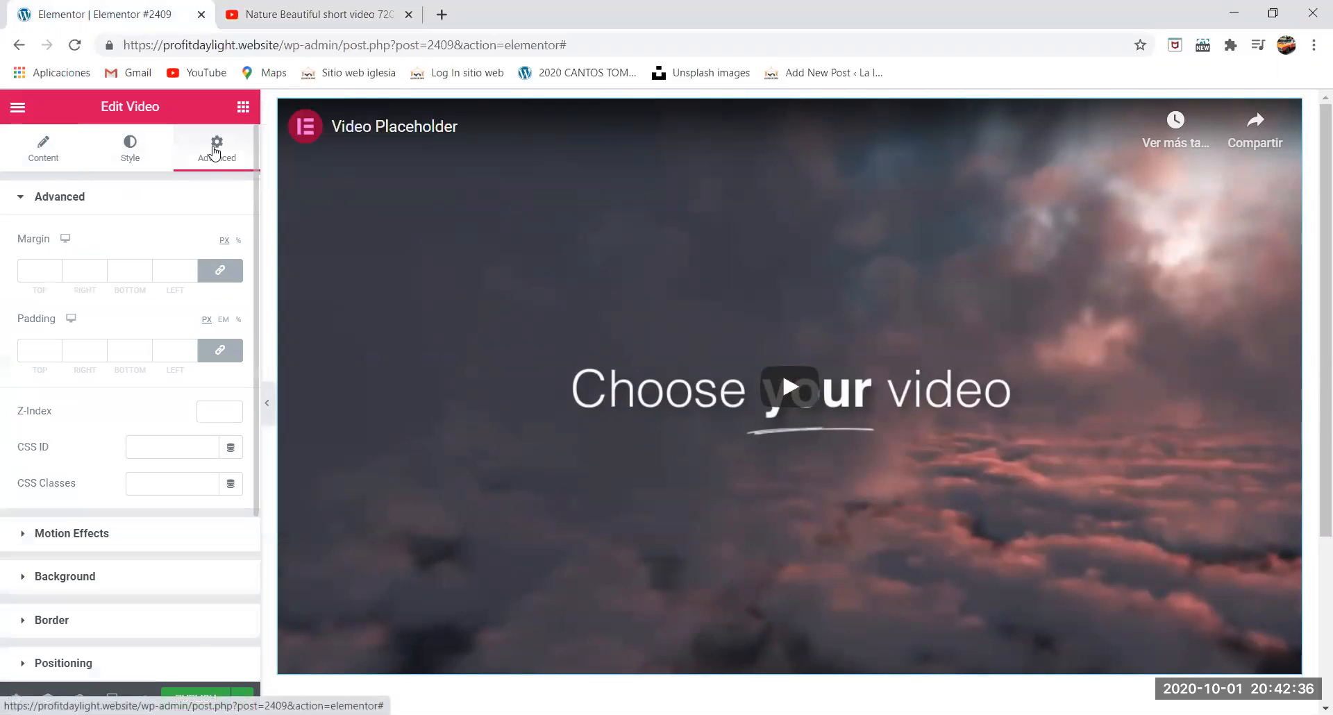
left_click(160, 207)
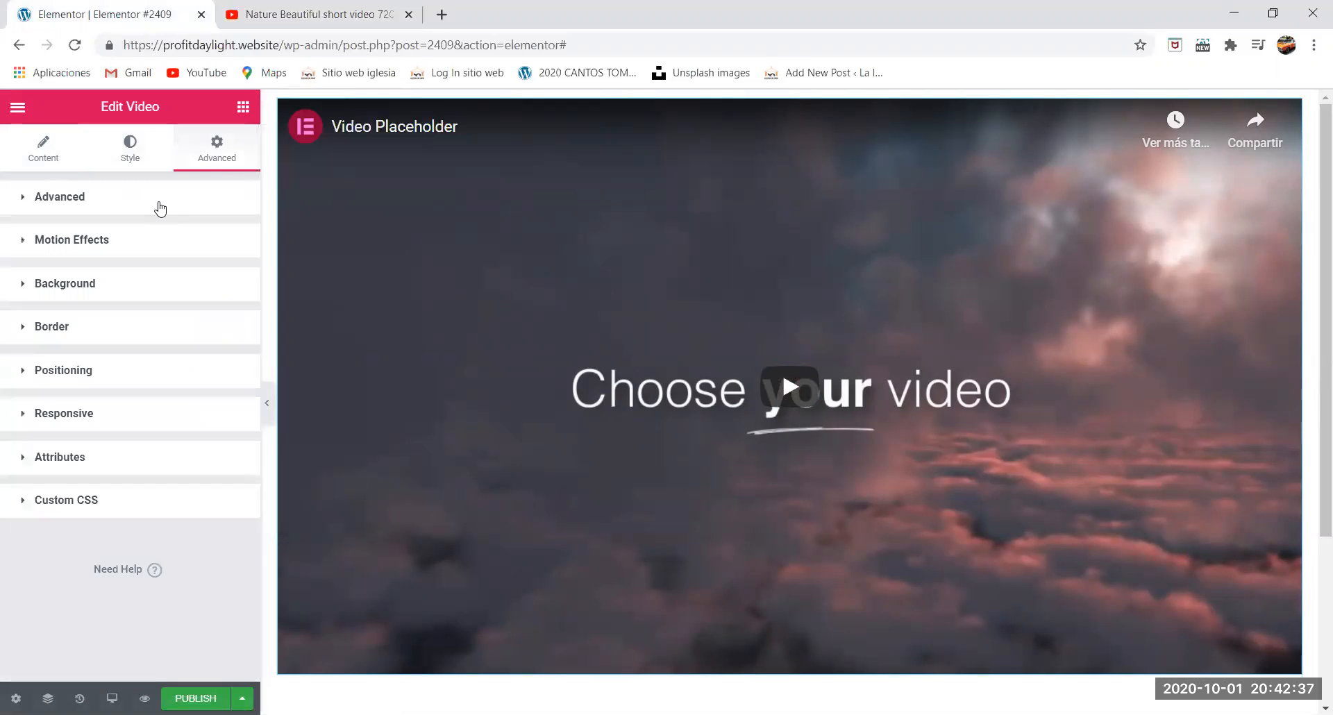
left_click(130, 150)
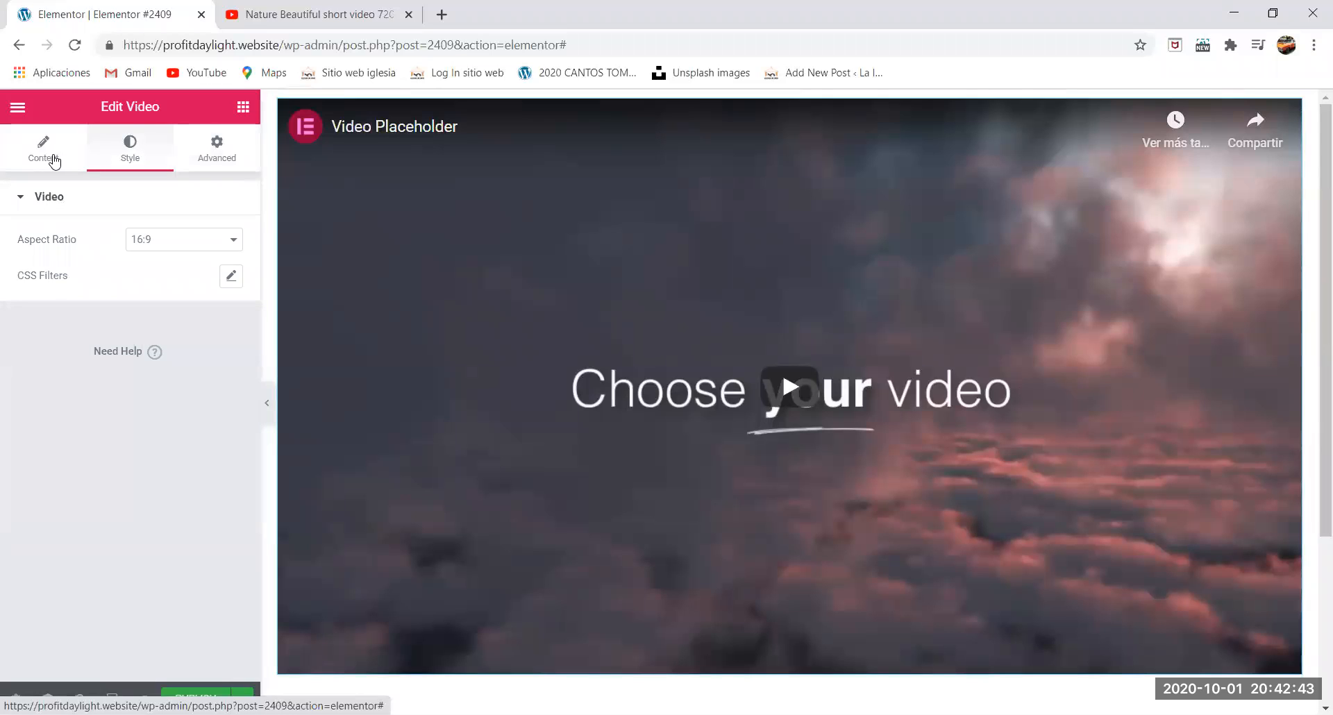
left_click(54, 161)
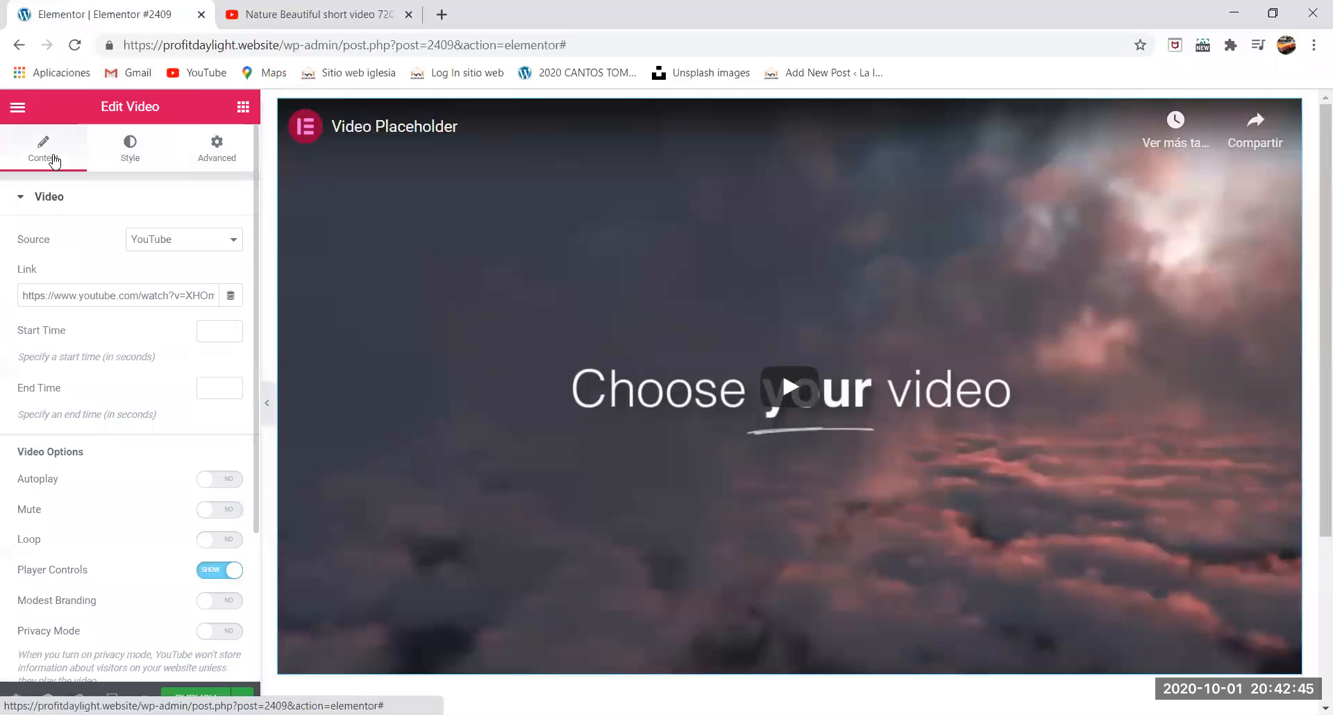
left_click(50, 198)
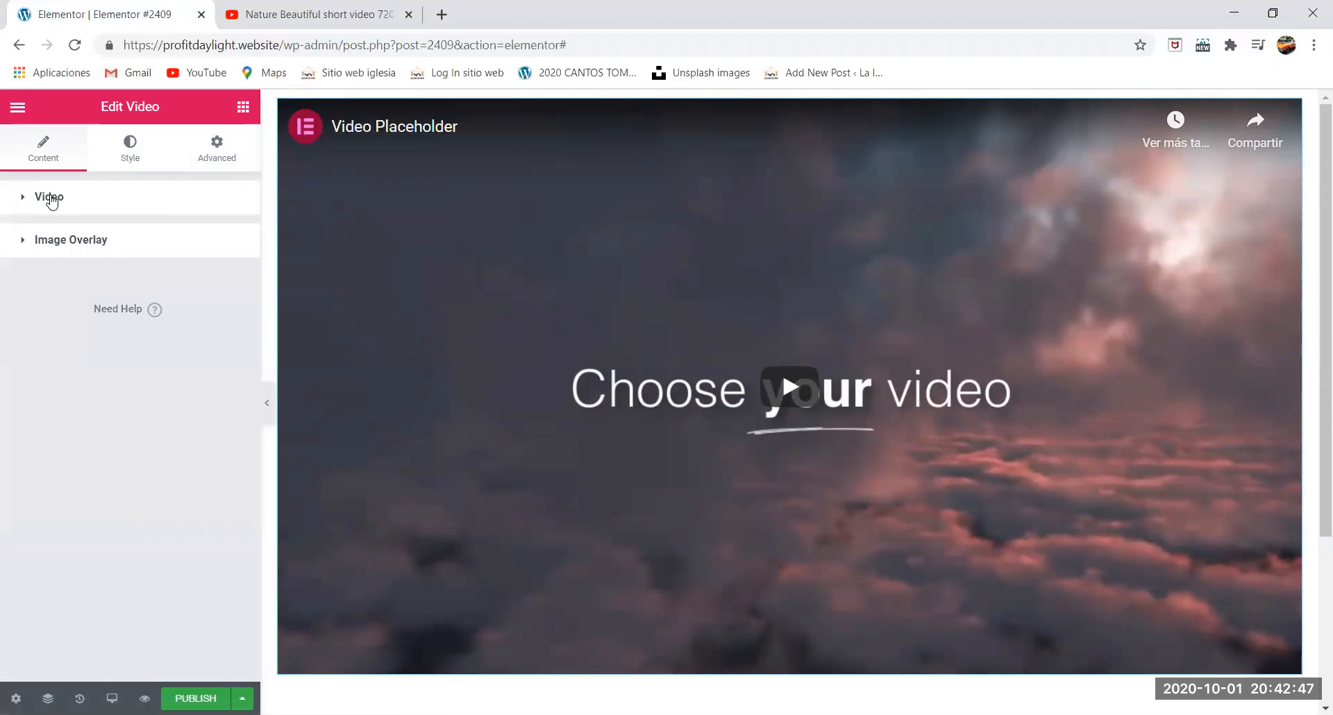
left_click(29, 201)
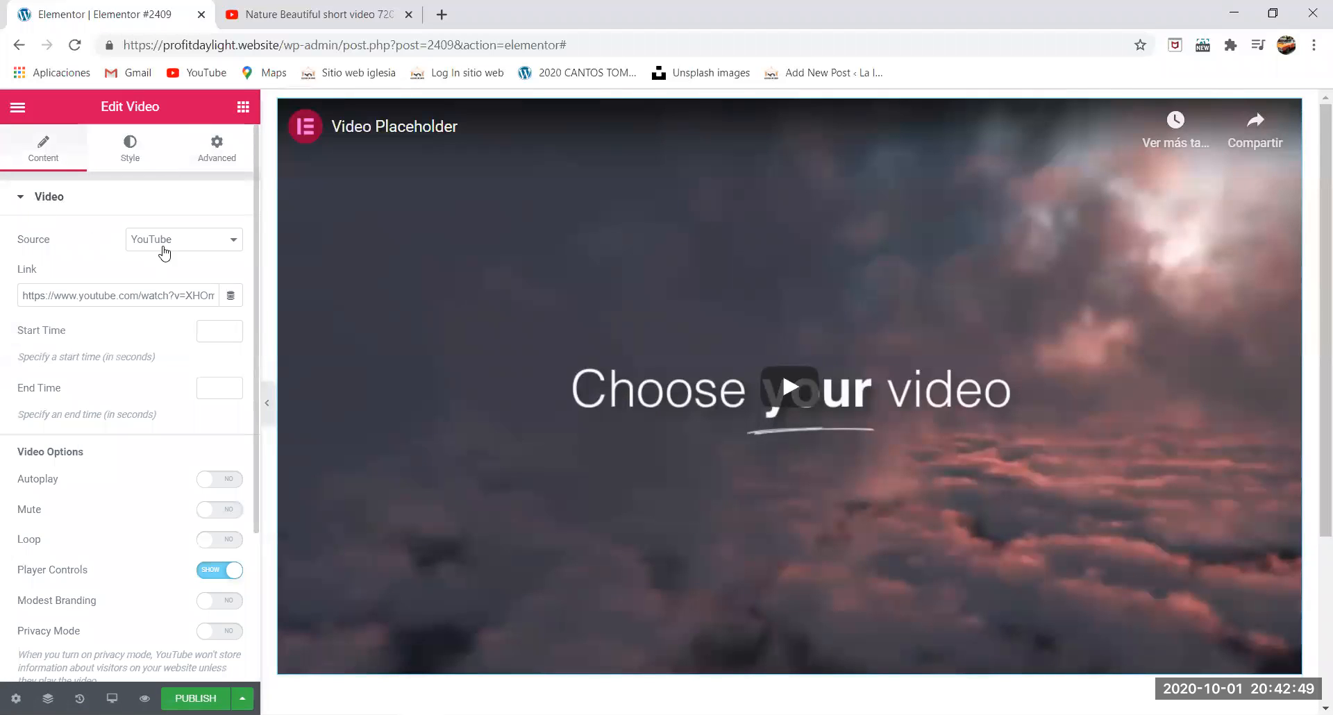
left_click(193, 241)
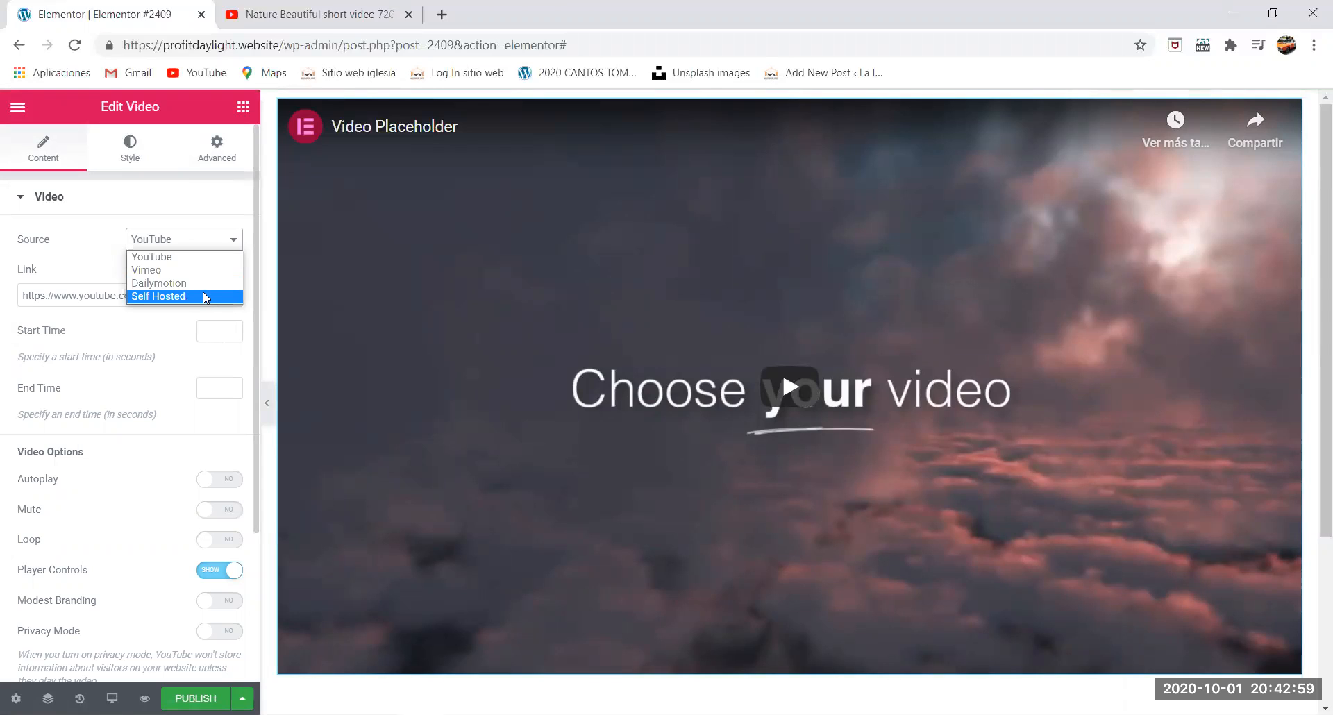
left_click(191, 258)
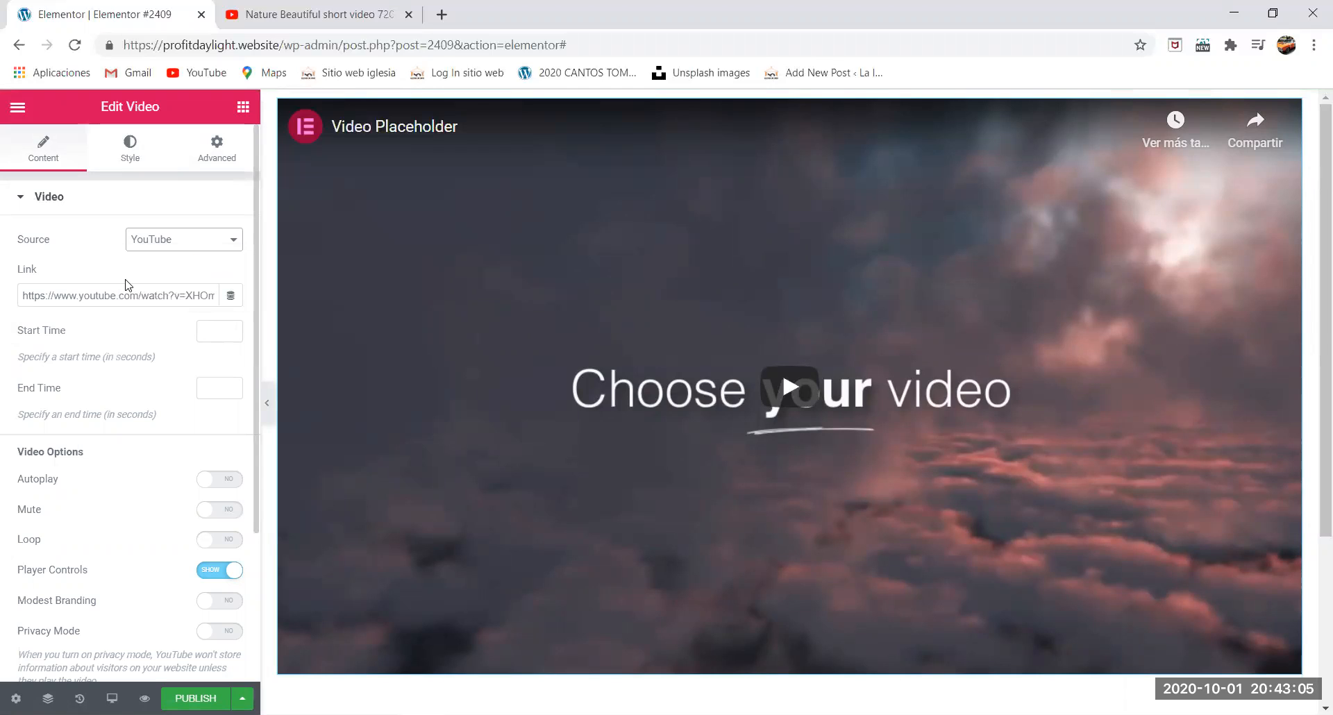
triple_click(114, 295)
right_click(114, 296)
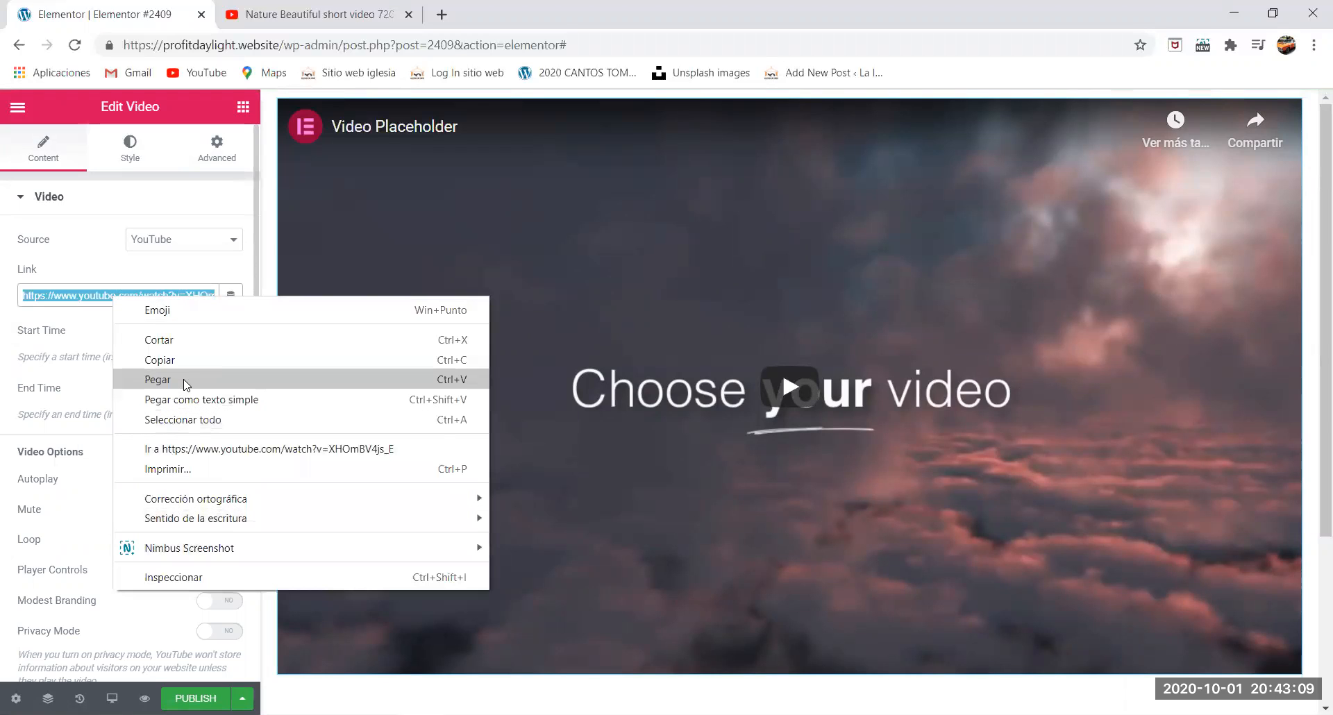
left_click(157, 379)
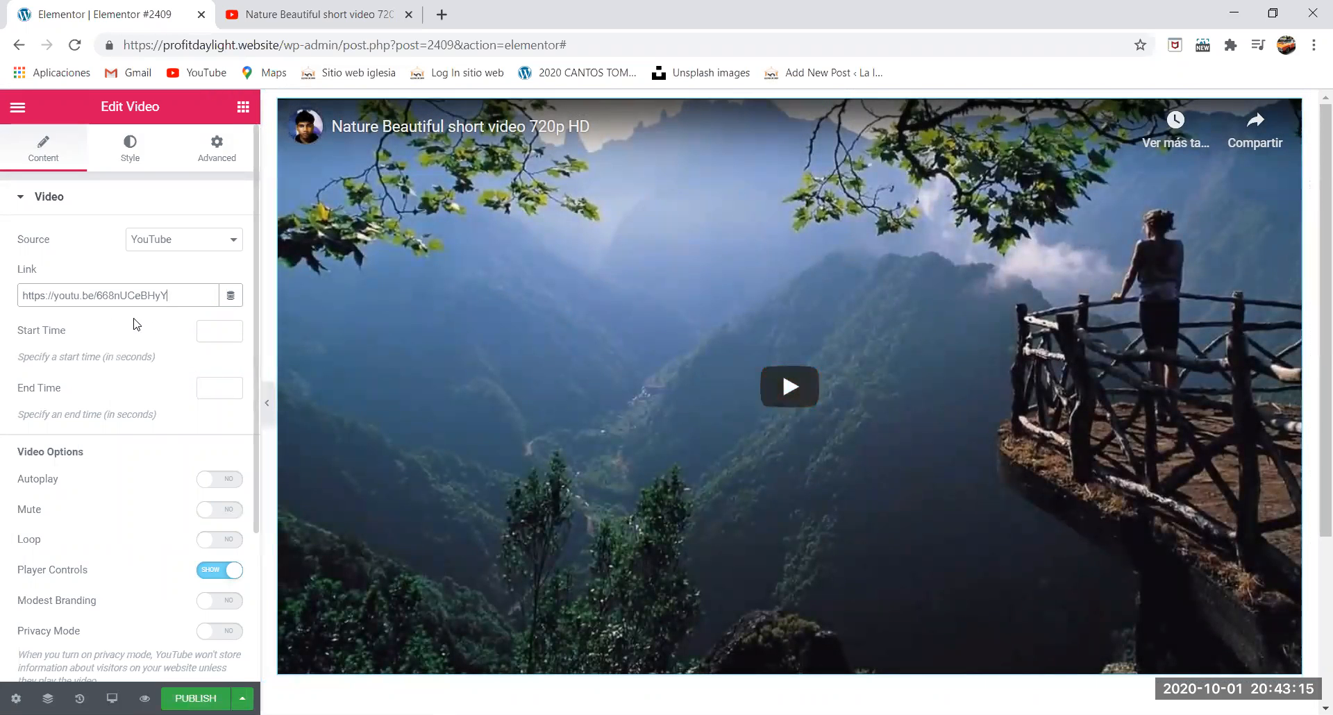
Switch to YouTube and play the nature video from near its beginning to find a suitable start point.
left_click(307, 15)
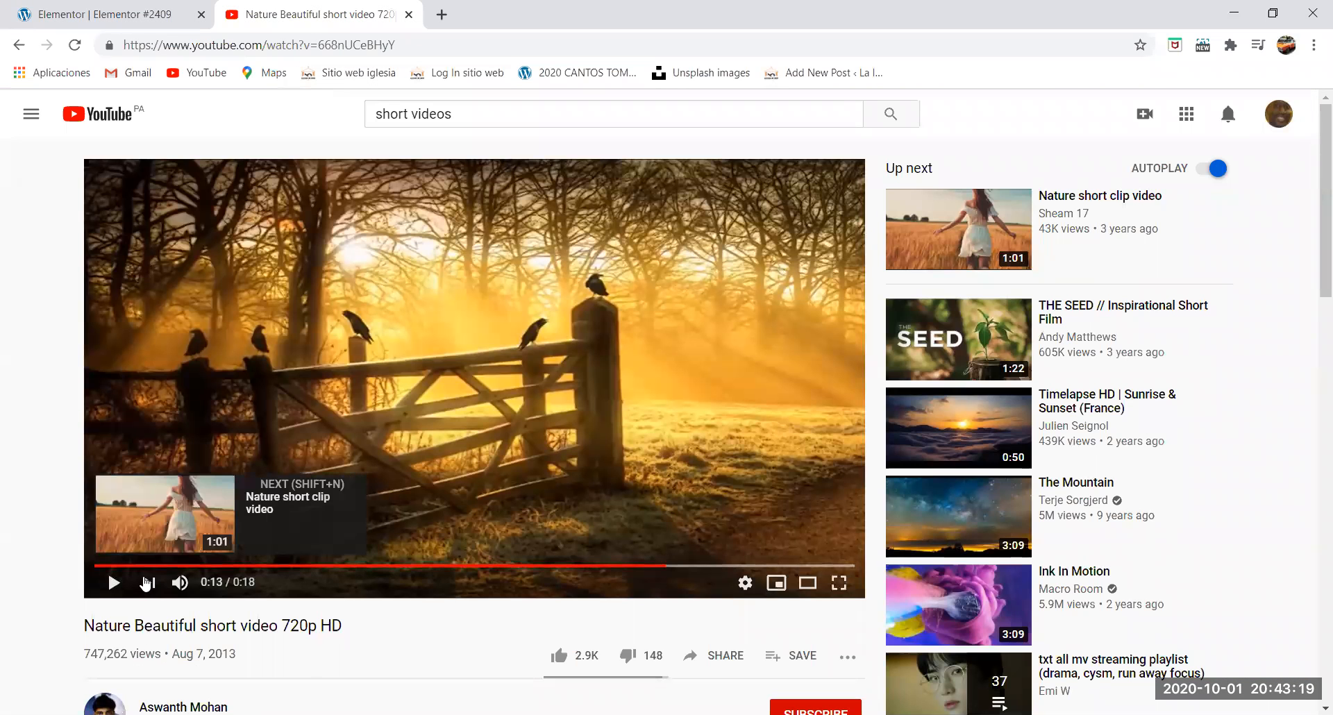
left_click(144, 566)
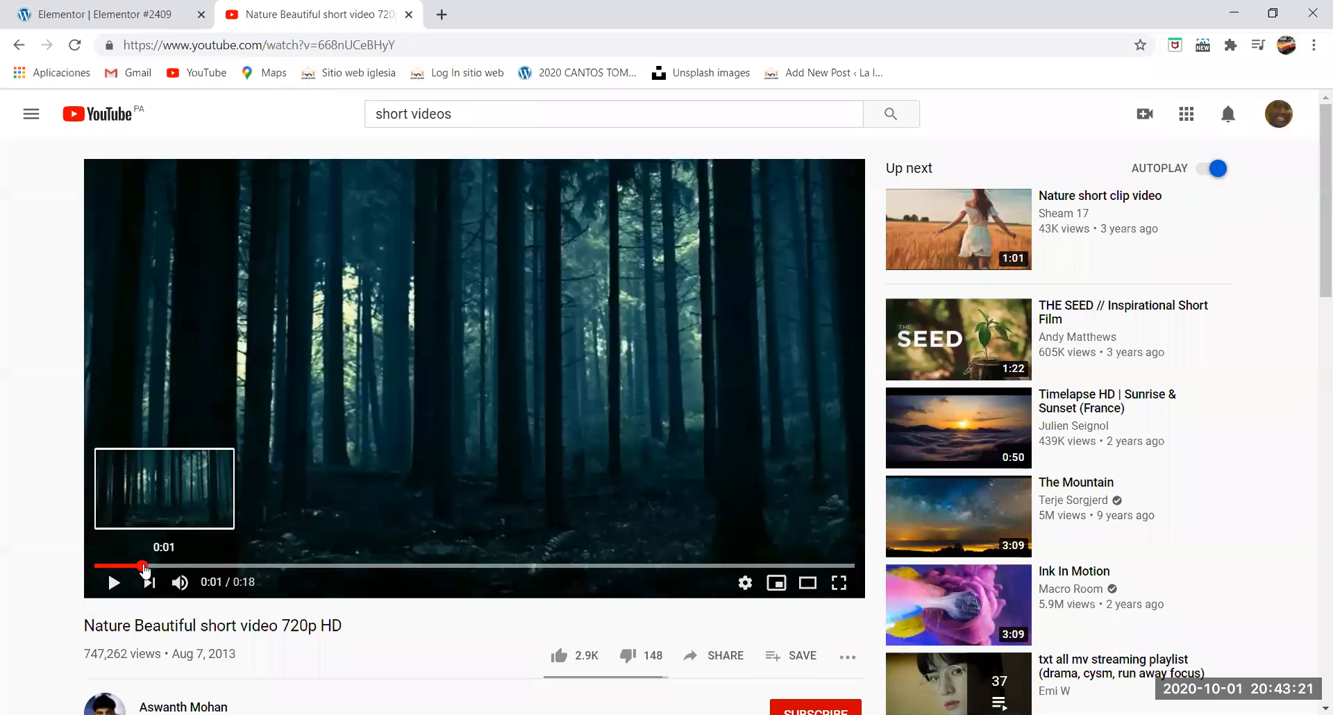
left_click(114, 585)
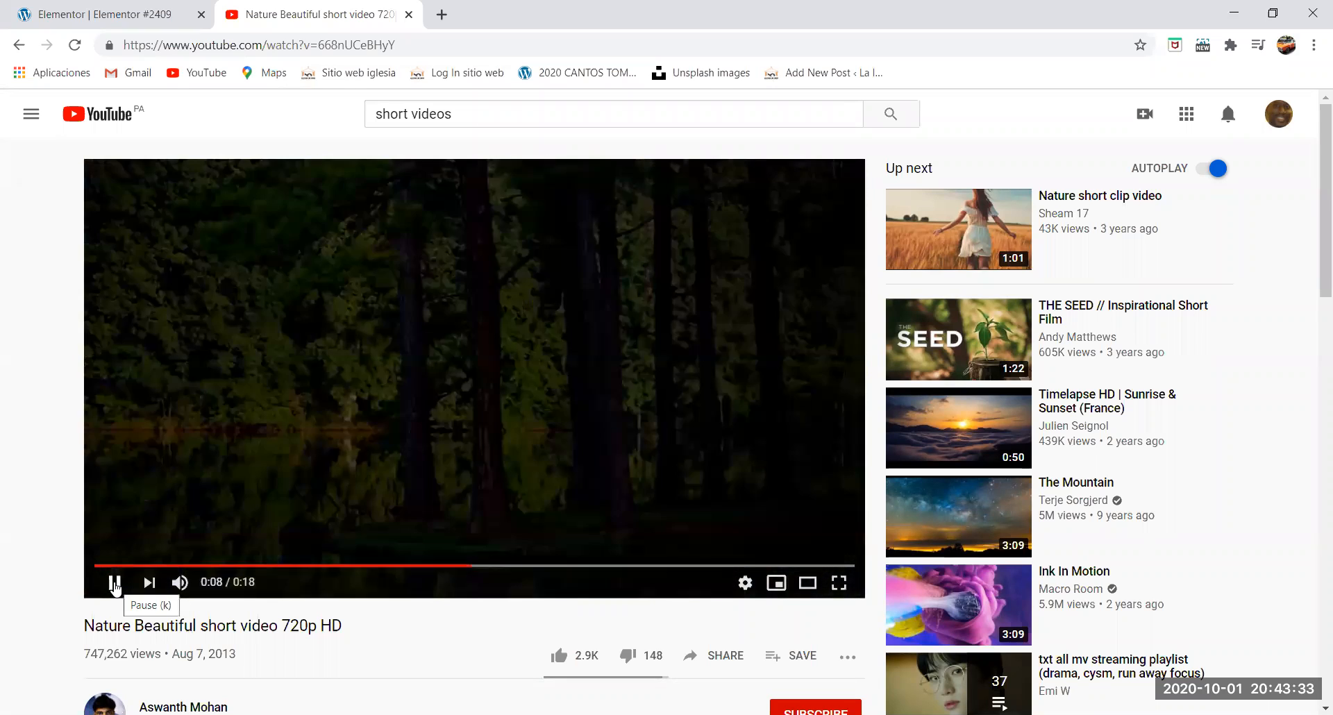
left_click(116, 585)
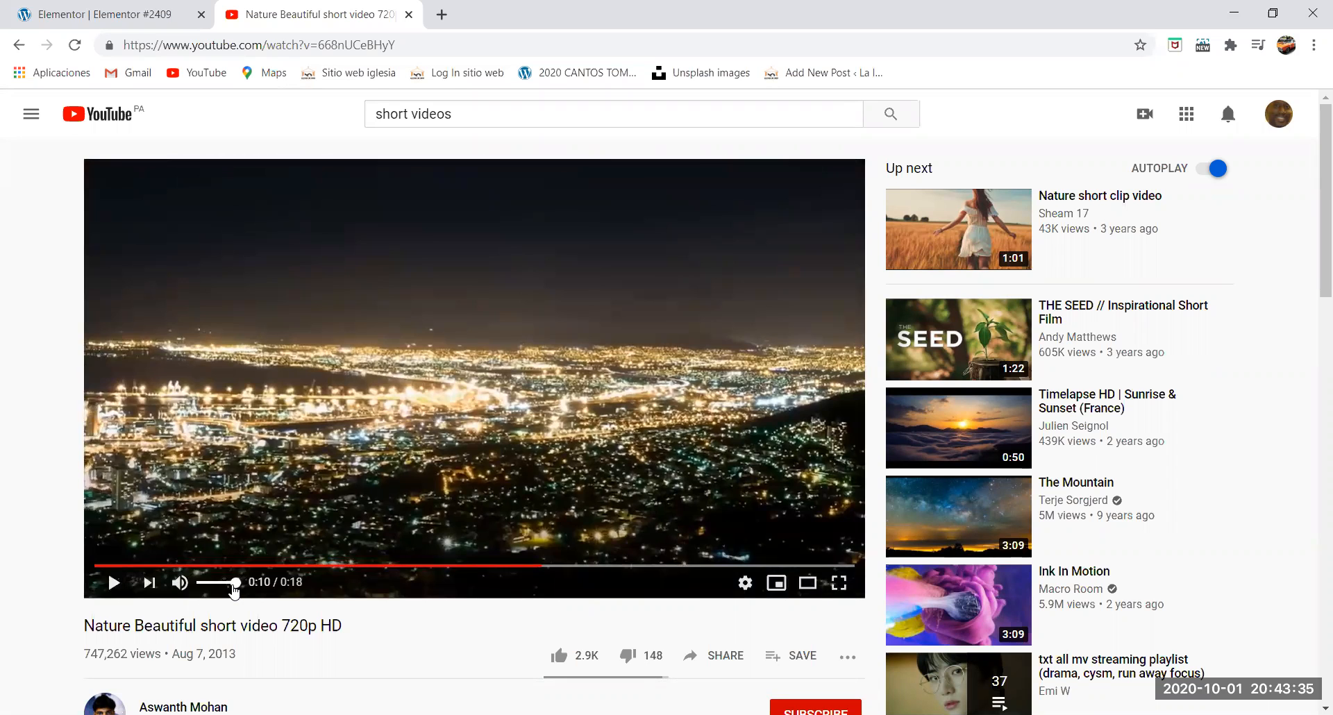
key("Left")
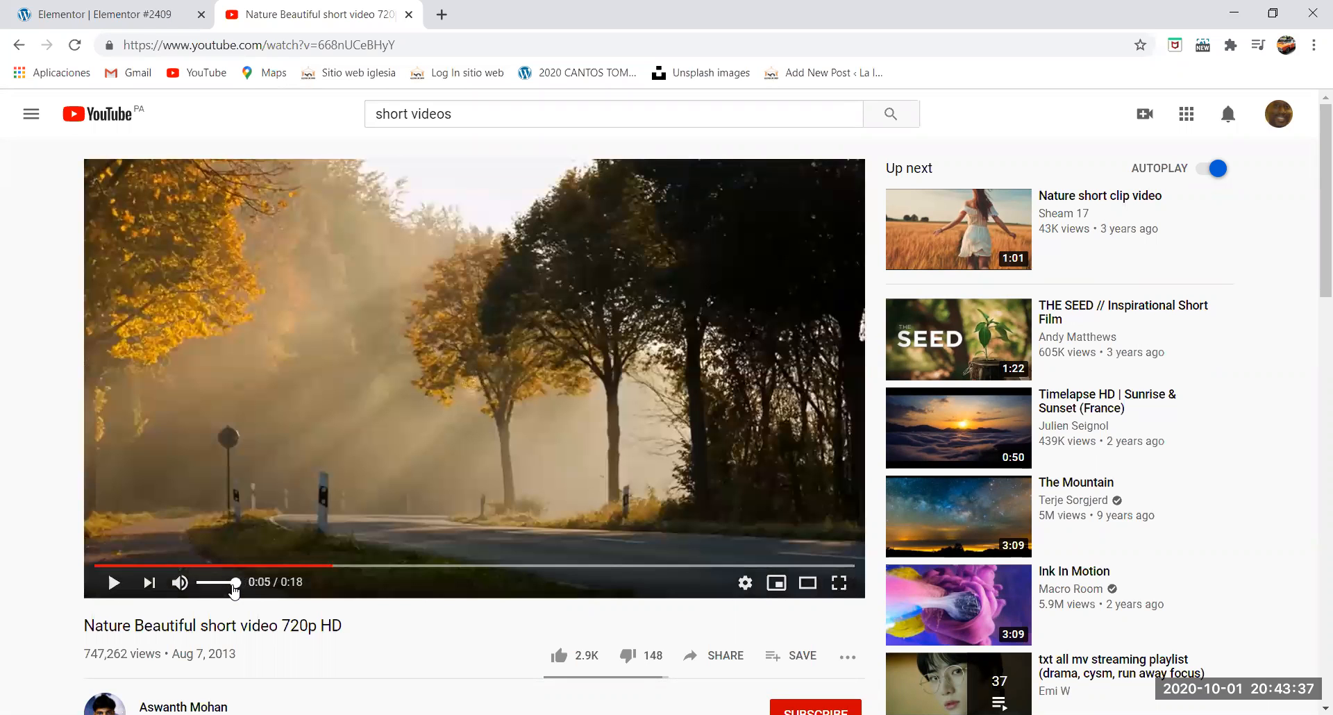
left_click(114, 587)
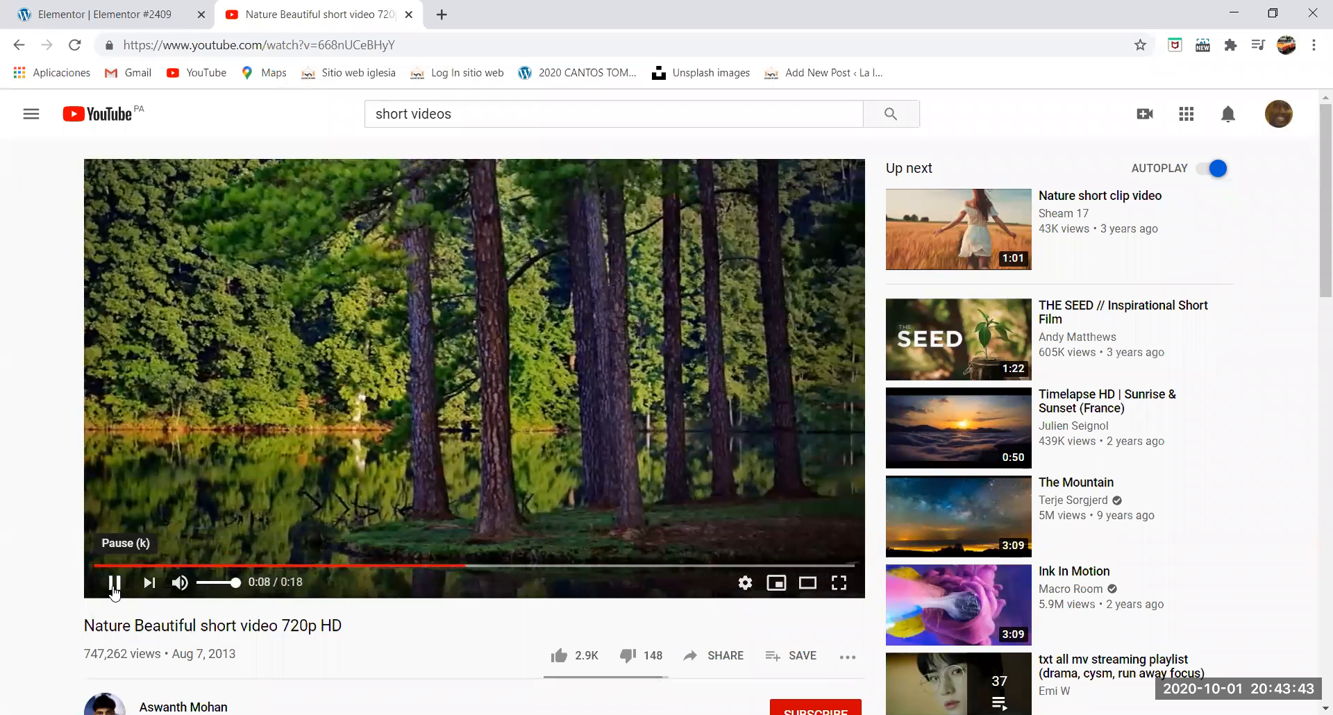
Return to Elementor and set the video widget's Start Time to 9 seconds.
left_click(139, 14)
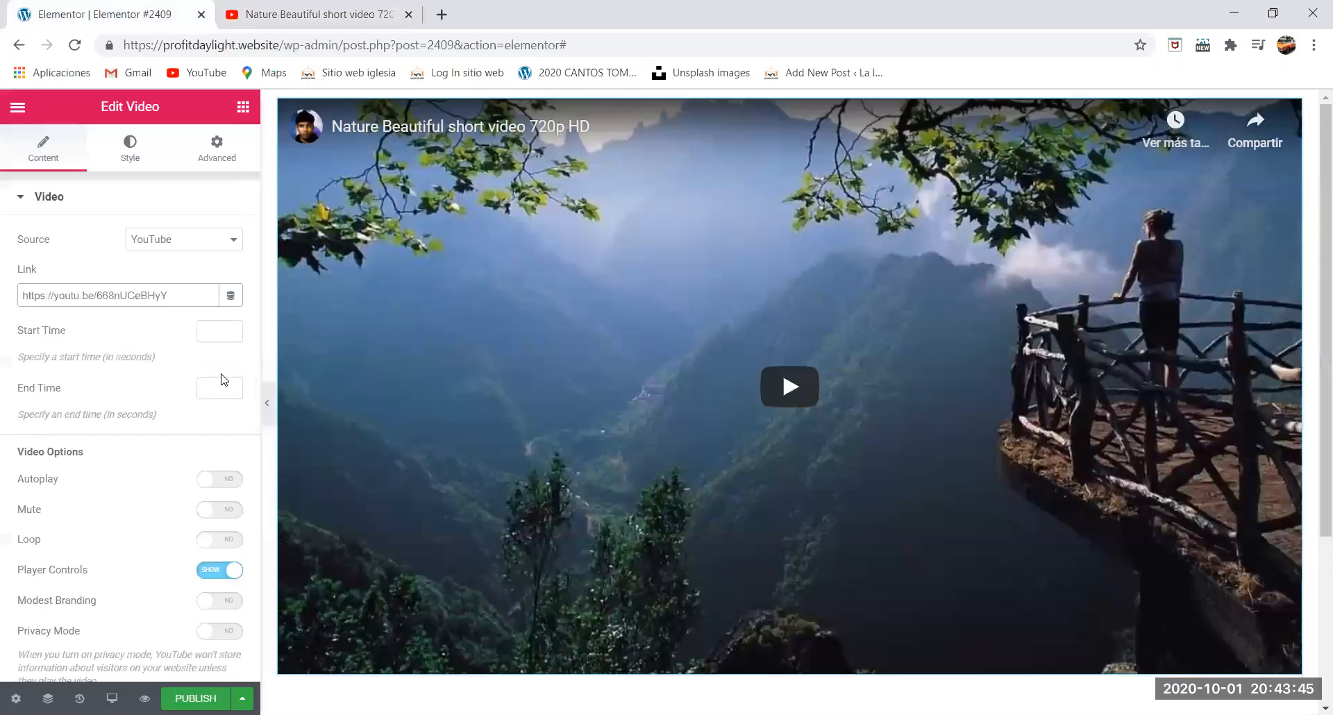
left_click(232, 330)
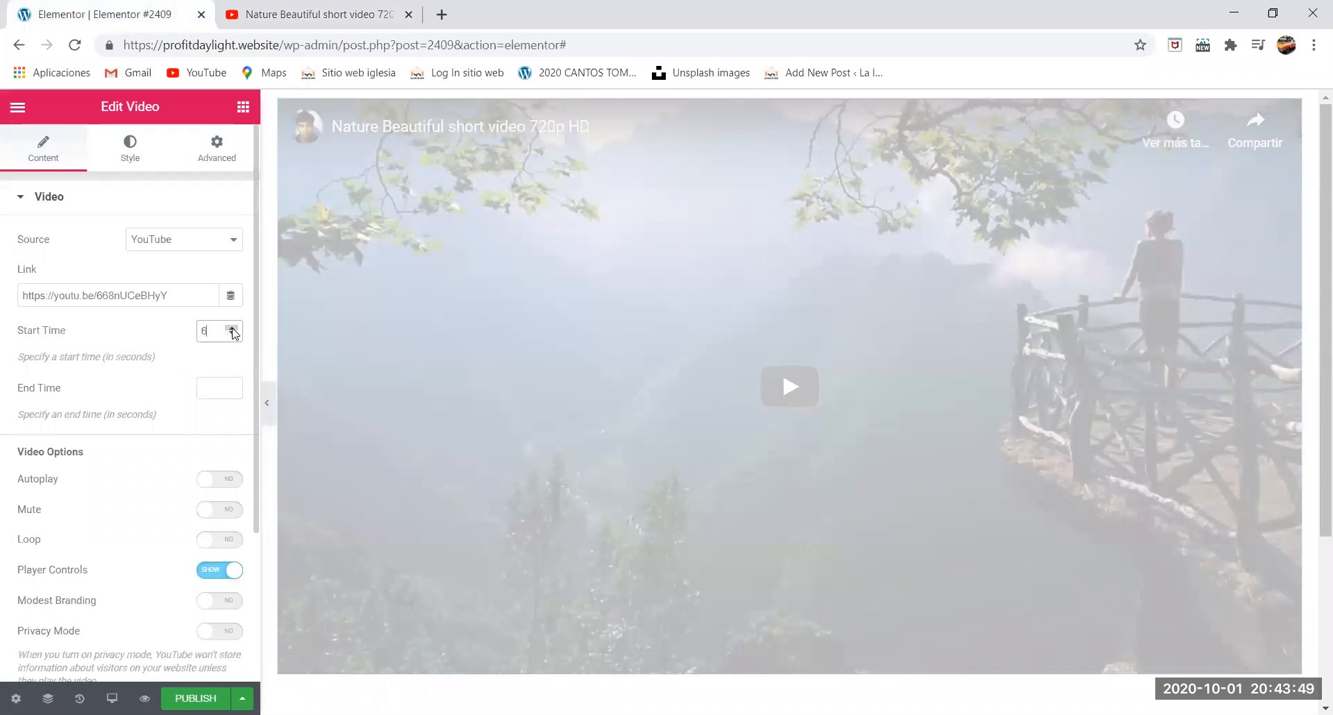
left_click(232, 331)
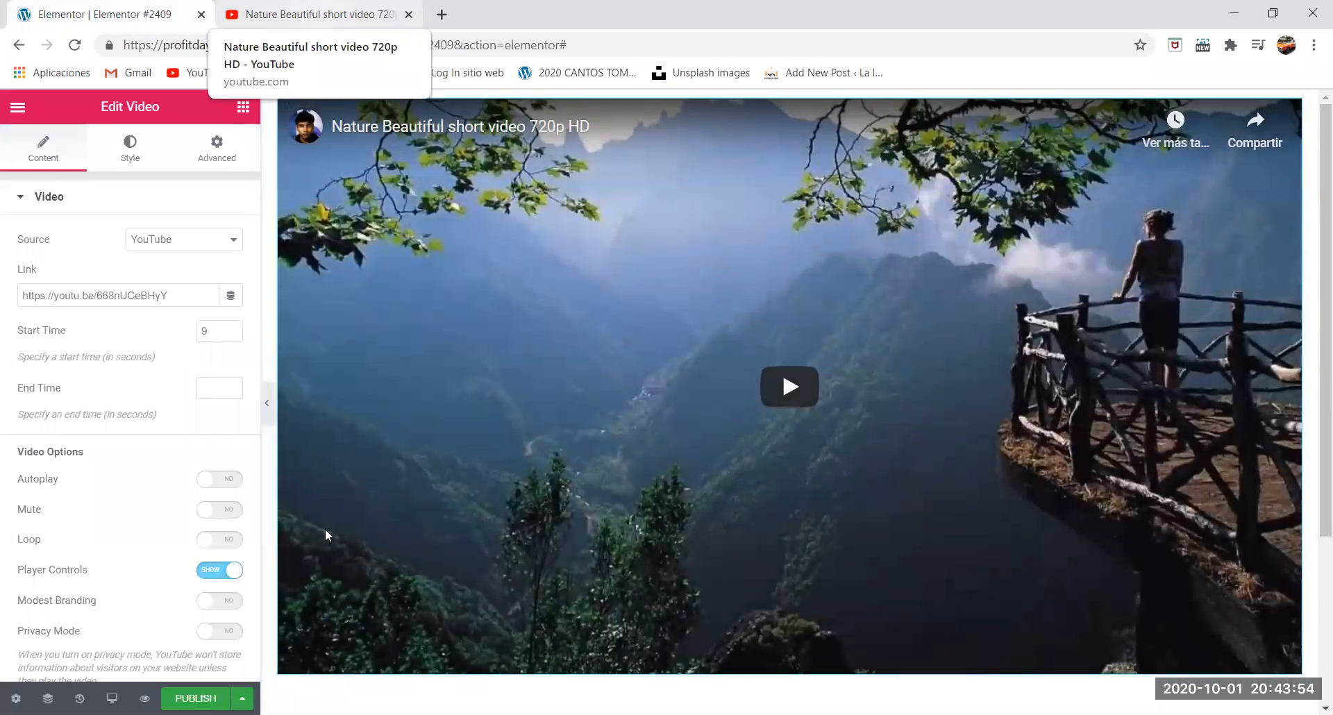
Play the rest of the clip on YouTube to pick an end point, and set the Elementor widget's End Time to 14 seconds.
left_click(318, 15)
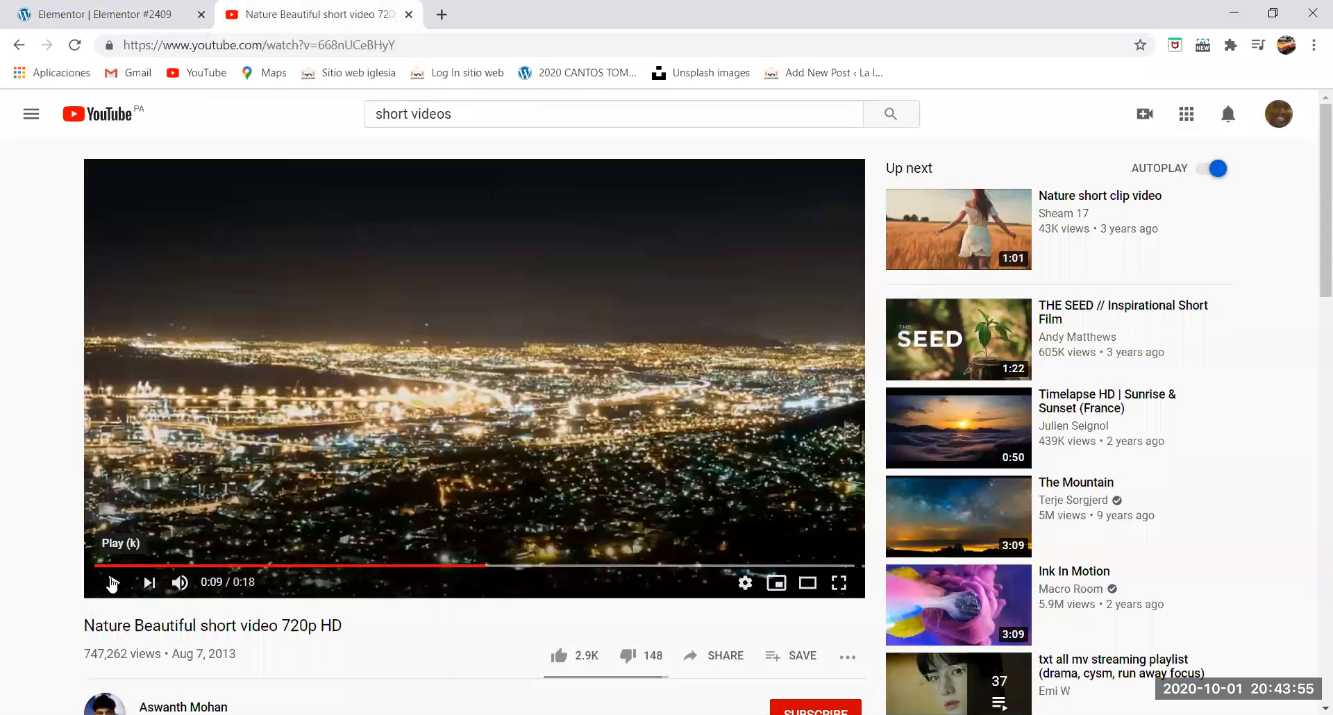
left_click(113, 585)
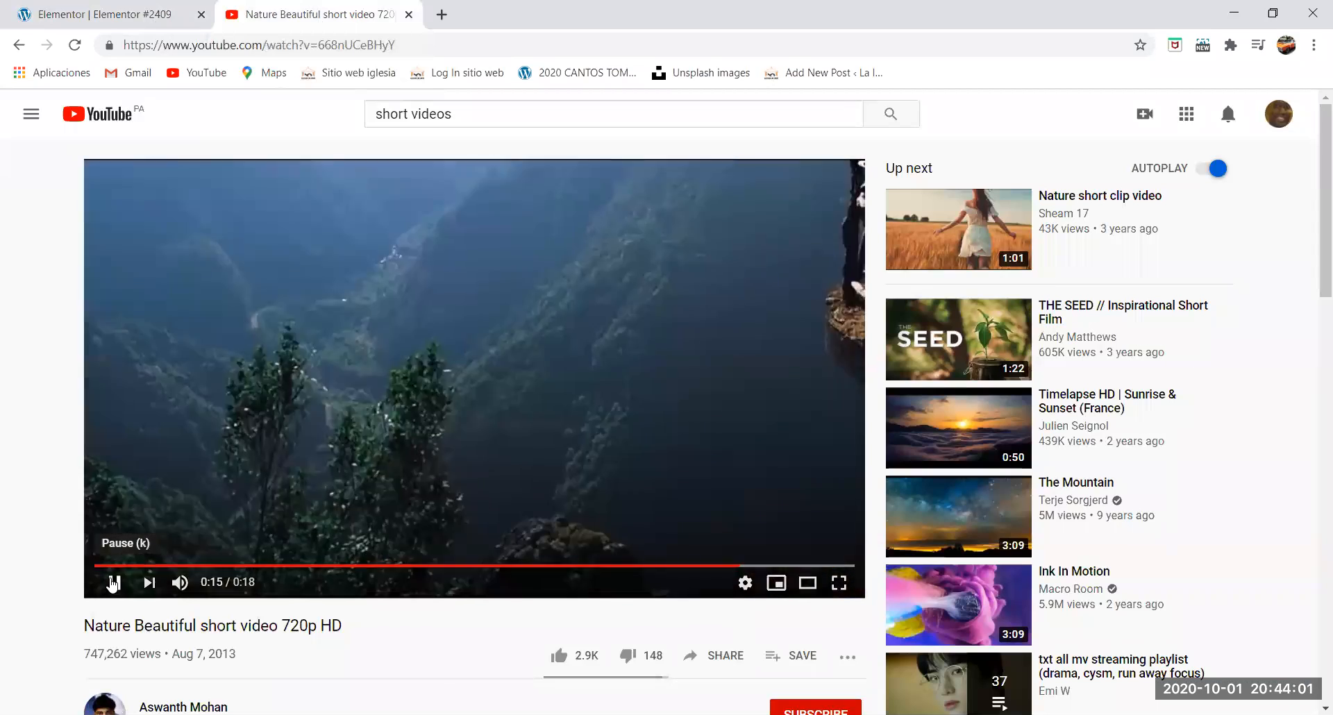
left_click(113, 583)
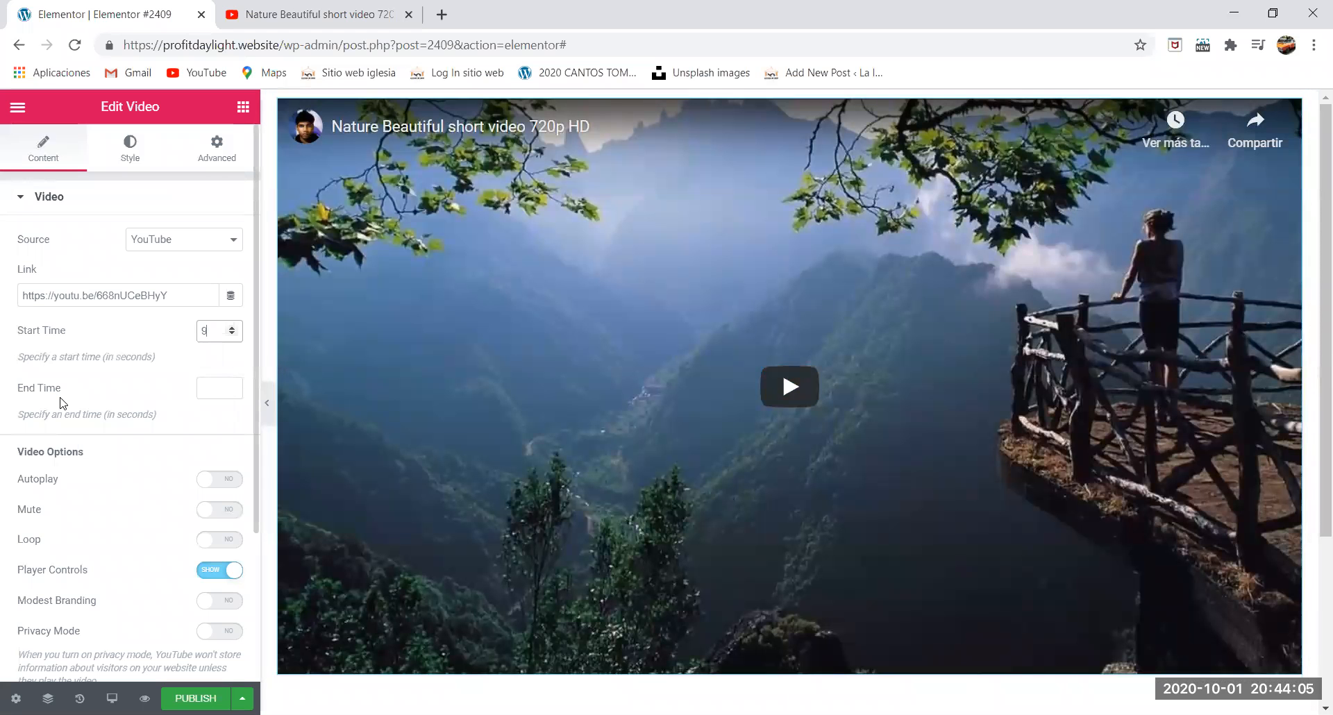
left_click(234, 387)
type("2")
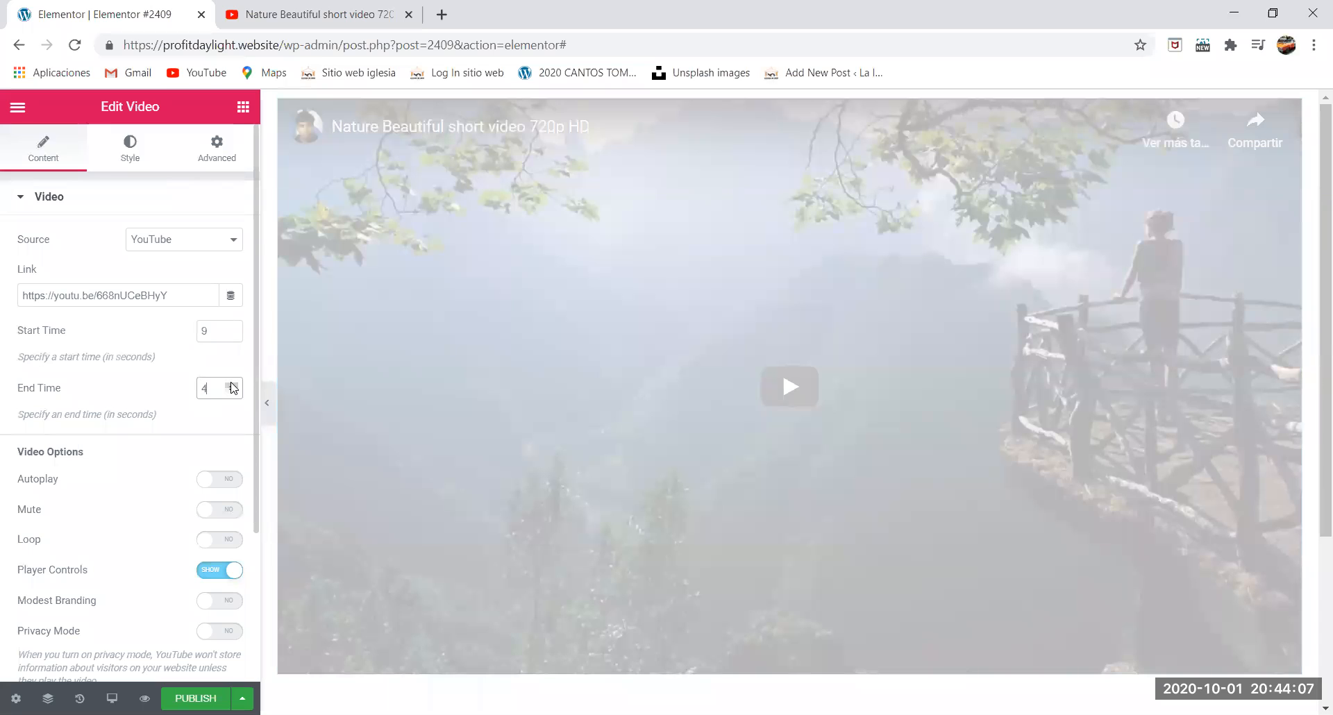
left_click(233, 387)
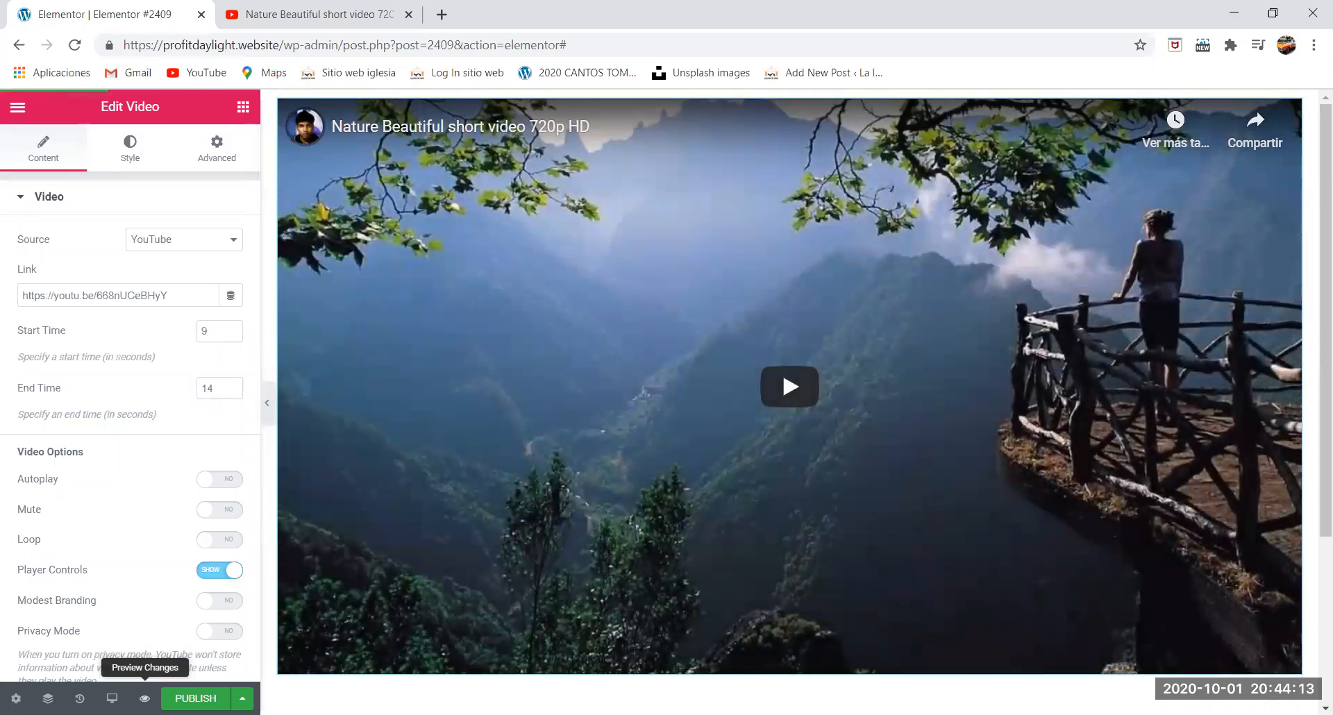
Preview the page changes and play the embedded video to check its start and end times.
left_click(146, 699)
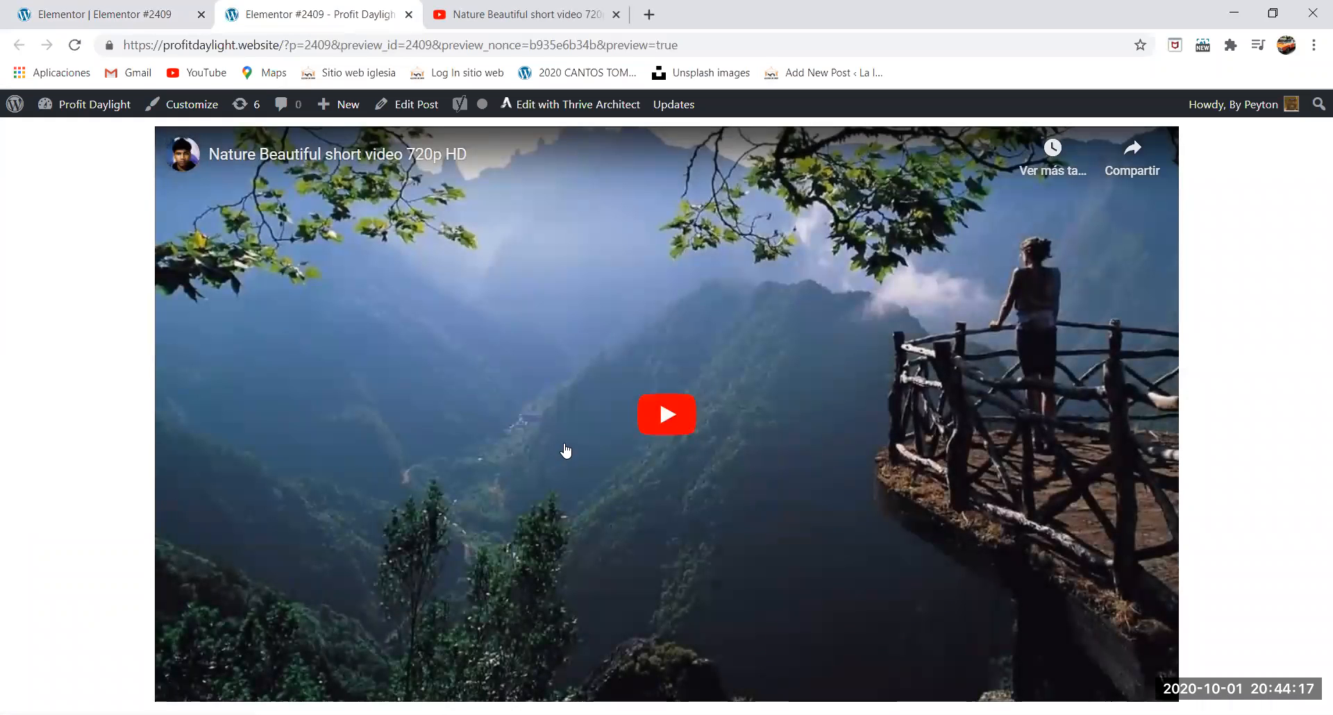
left_click(653, 415)
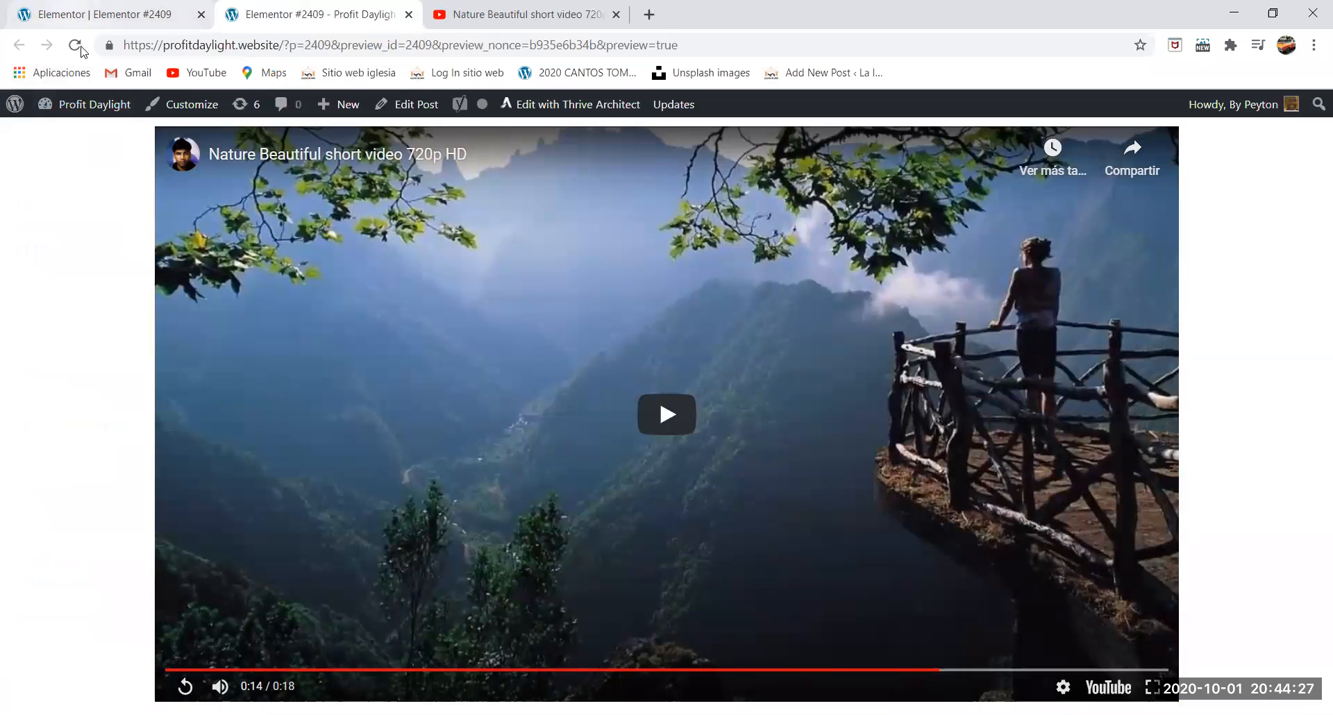
Return to the Elementor editor and clear the video's Start Time and End Time values.
left_click(85, 18)
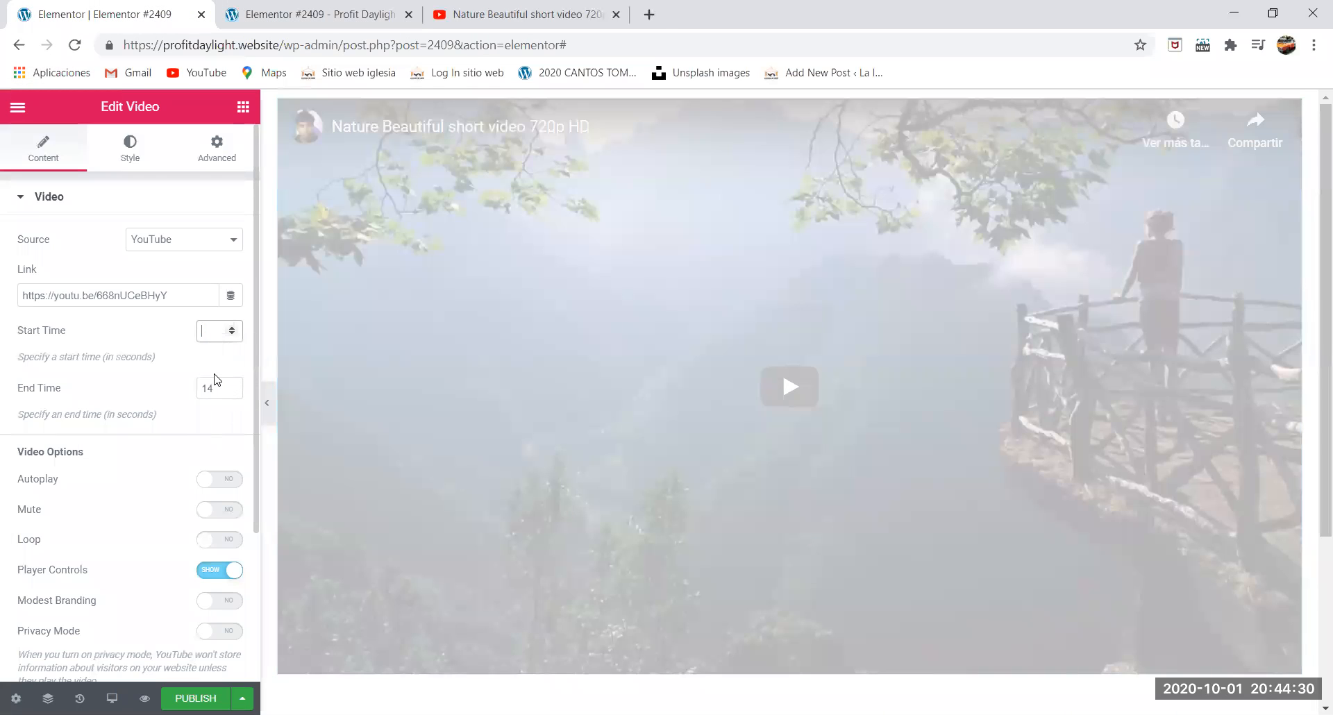
key("BackSpace")
double_click(207, 387)
key("BackSpace")
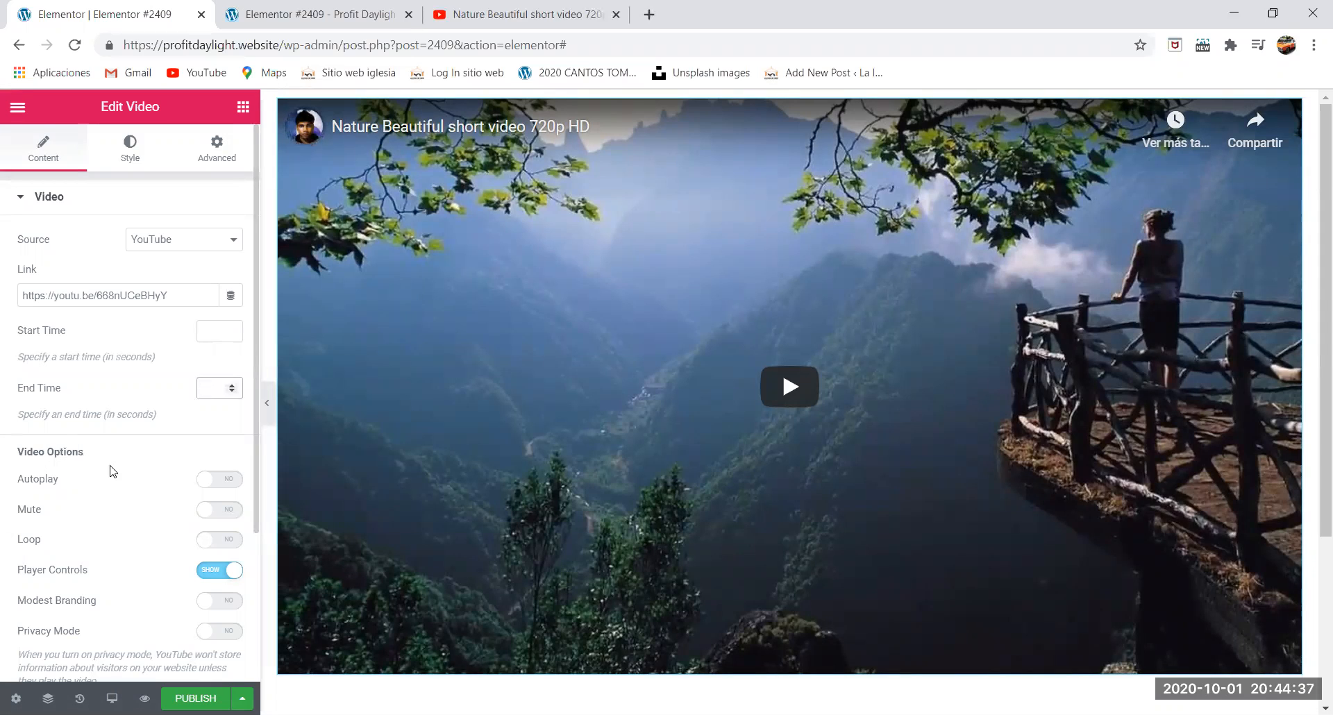
Turn on Autoplay and hide the Player Controls for the video, preview the page, and return to the Elementor editor.
left_click(210, 480)
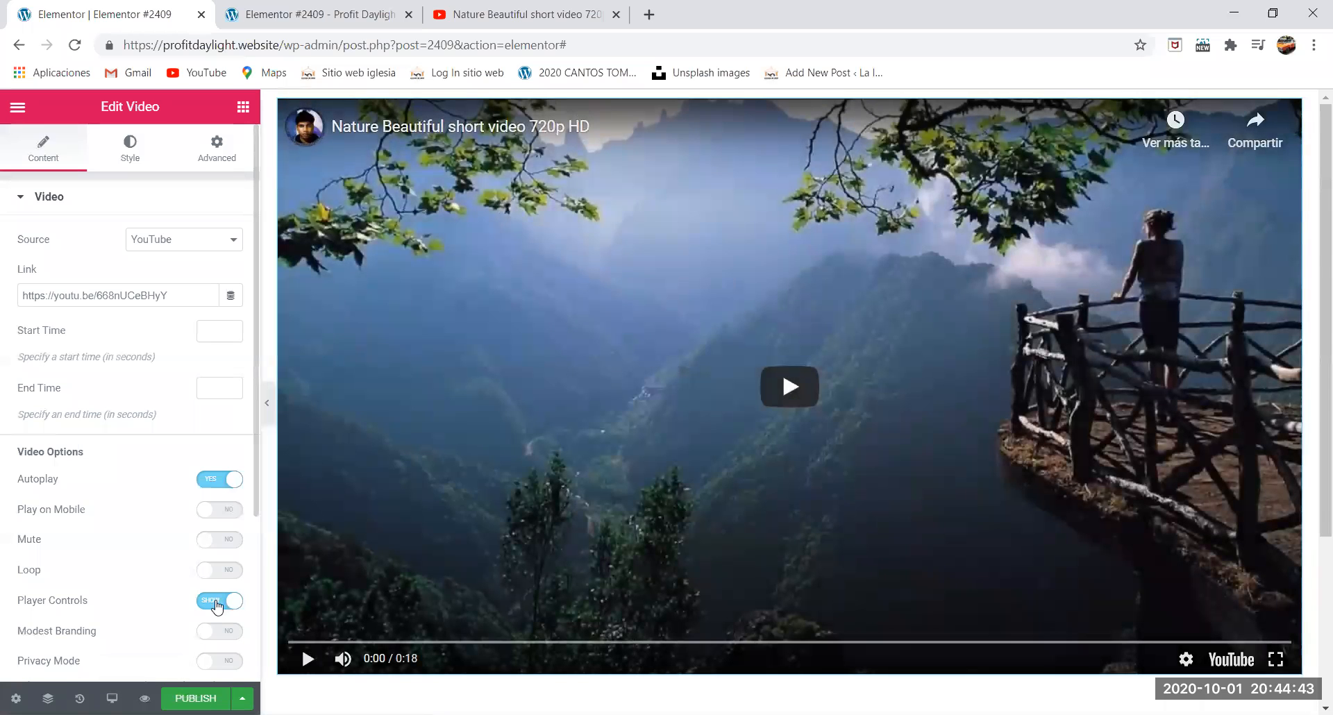
left_click(214, 601)
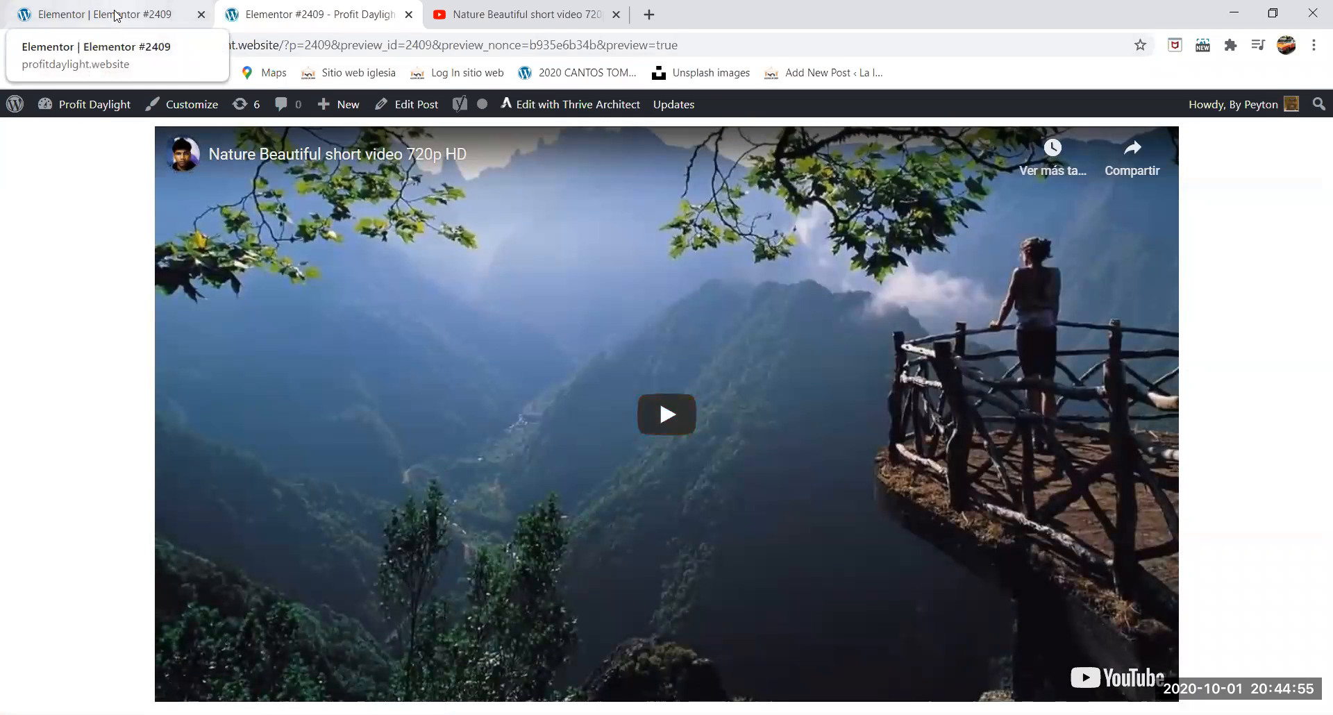
left_click(116, 15)
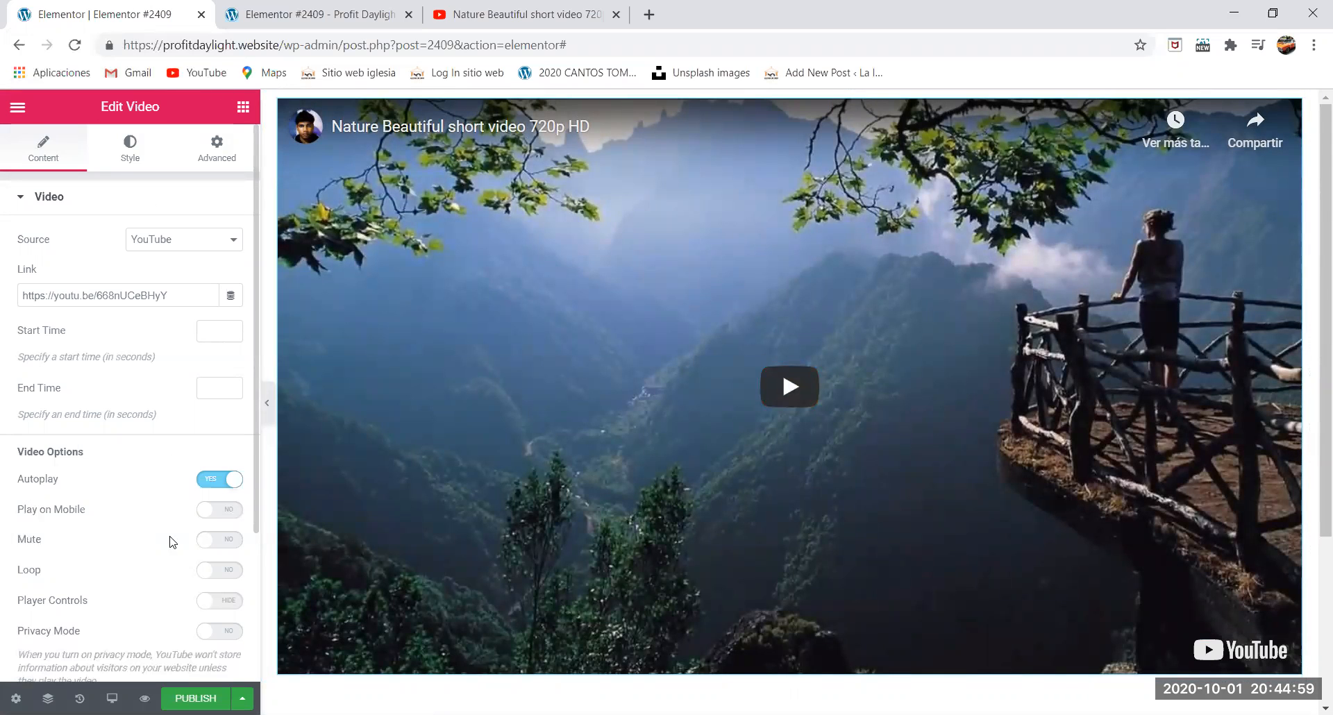
Enable Mute for the autoplaying video, preview the page, and return to the Elementor editor.
left_click(212, 545)
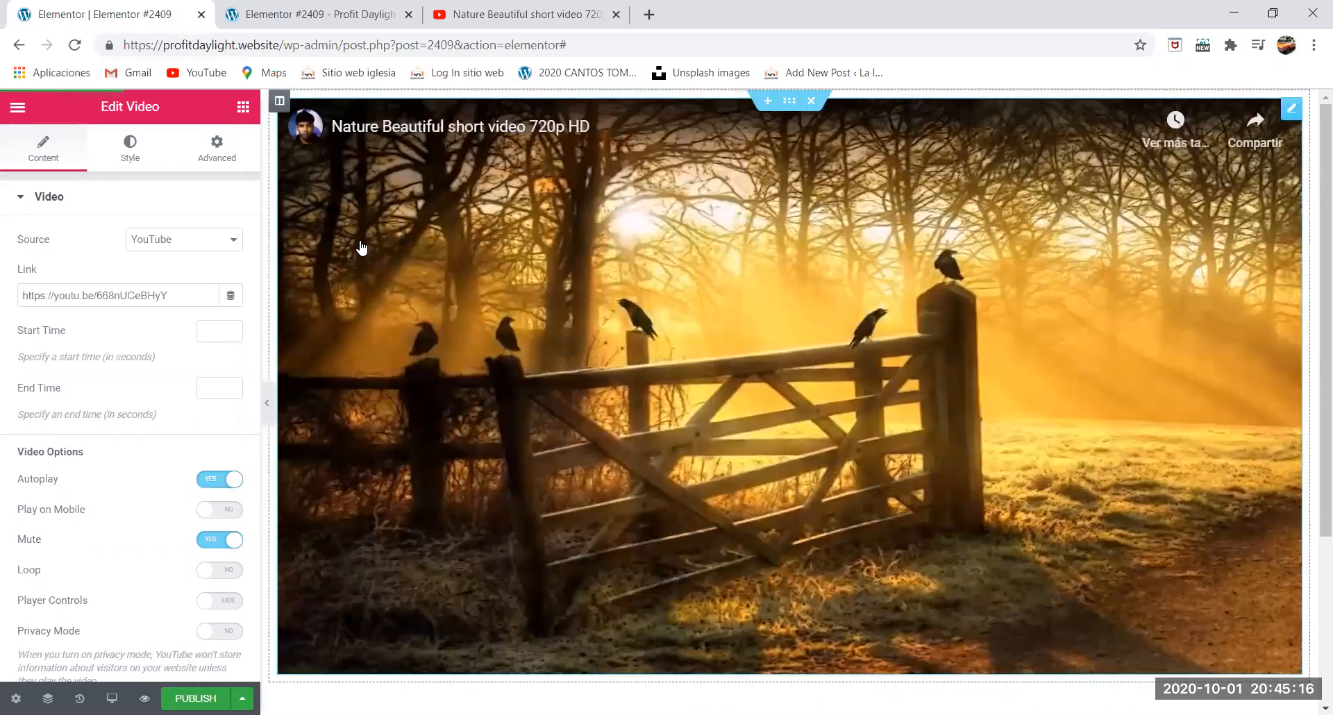
left_click(145, 698)
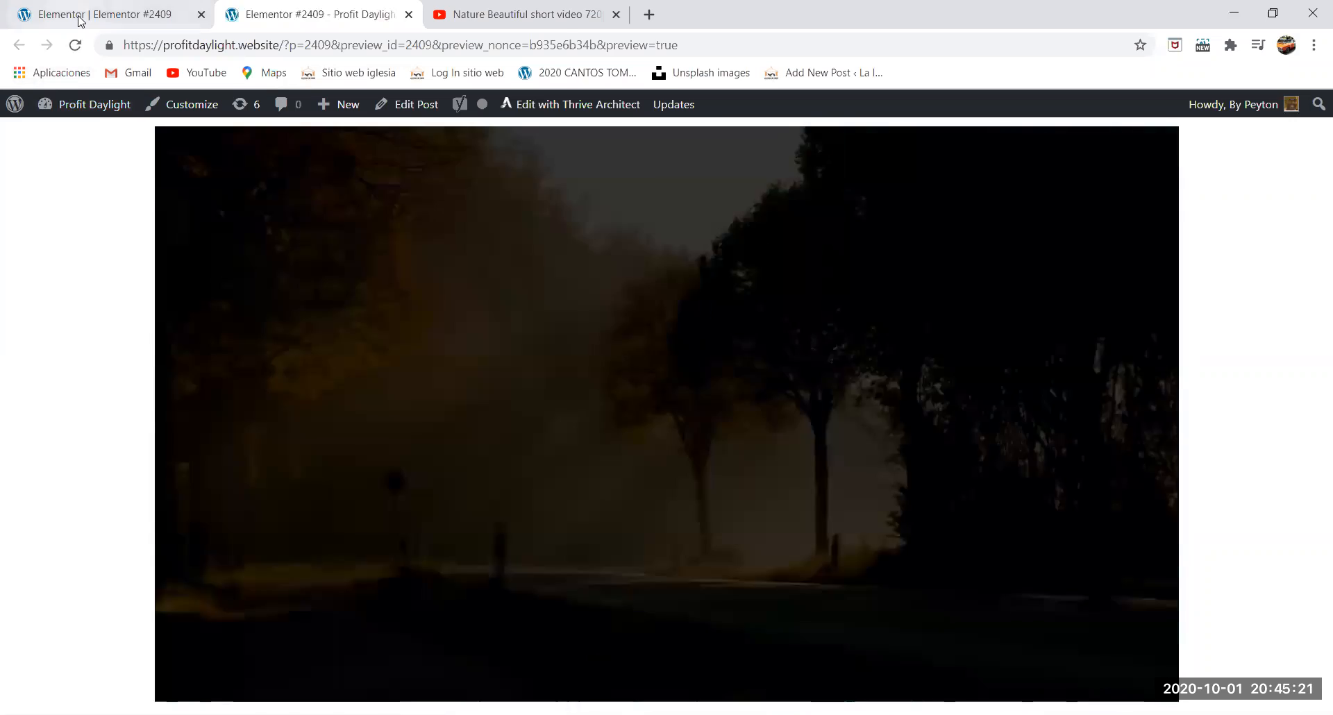
left_click(90, 16)
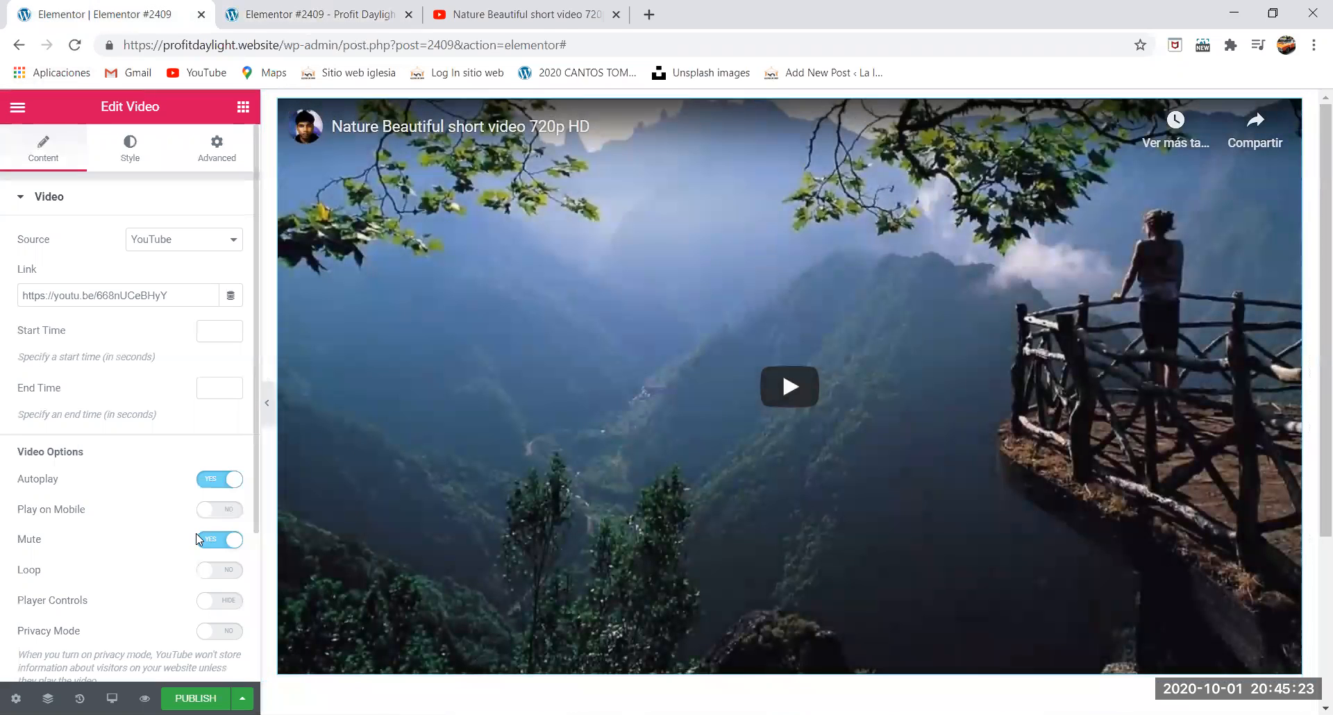
Turn off the video's Autoplay and Mute options, briefly re-enabling Autoplay to try the Play on Mobile option.
left_click(225, 481)
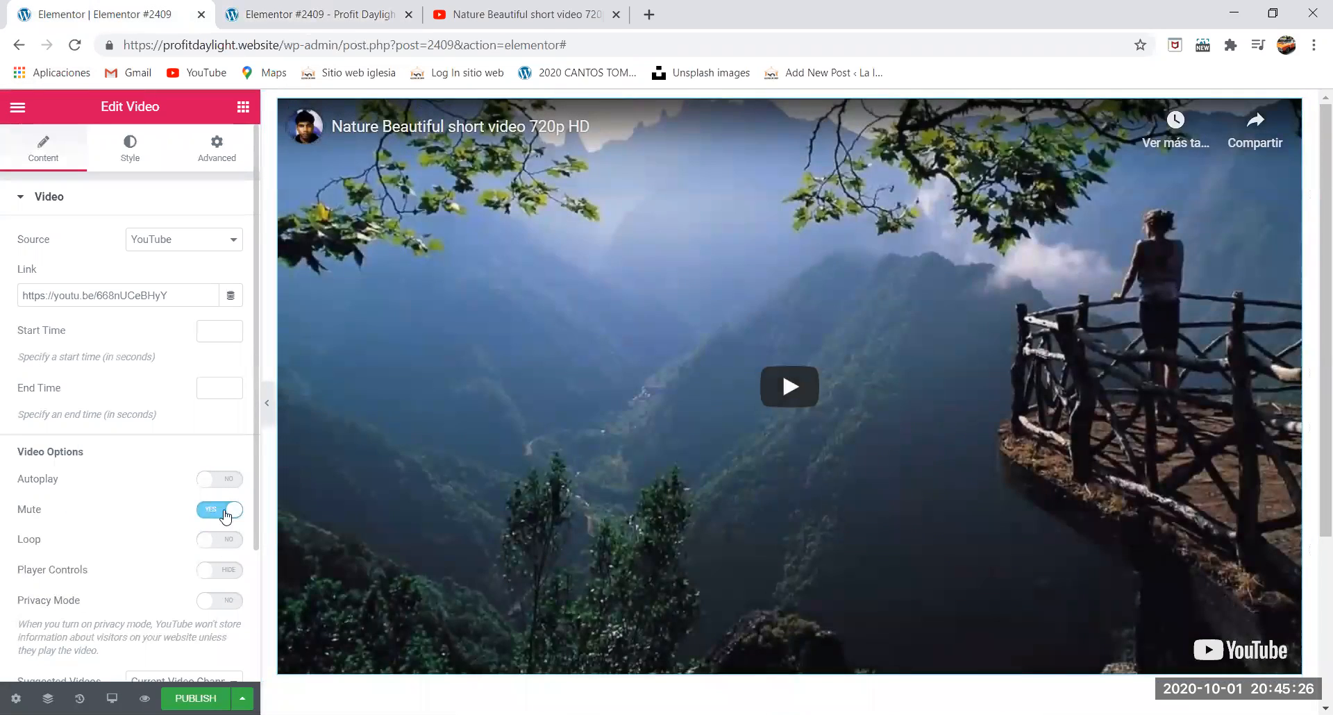
left_click(226, 513)
left_click(213, 488)
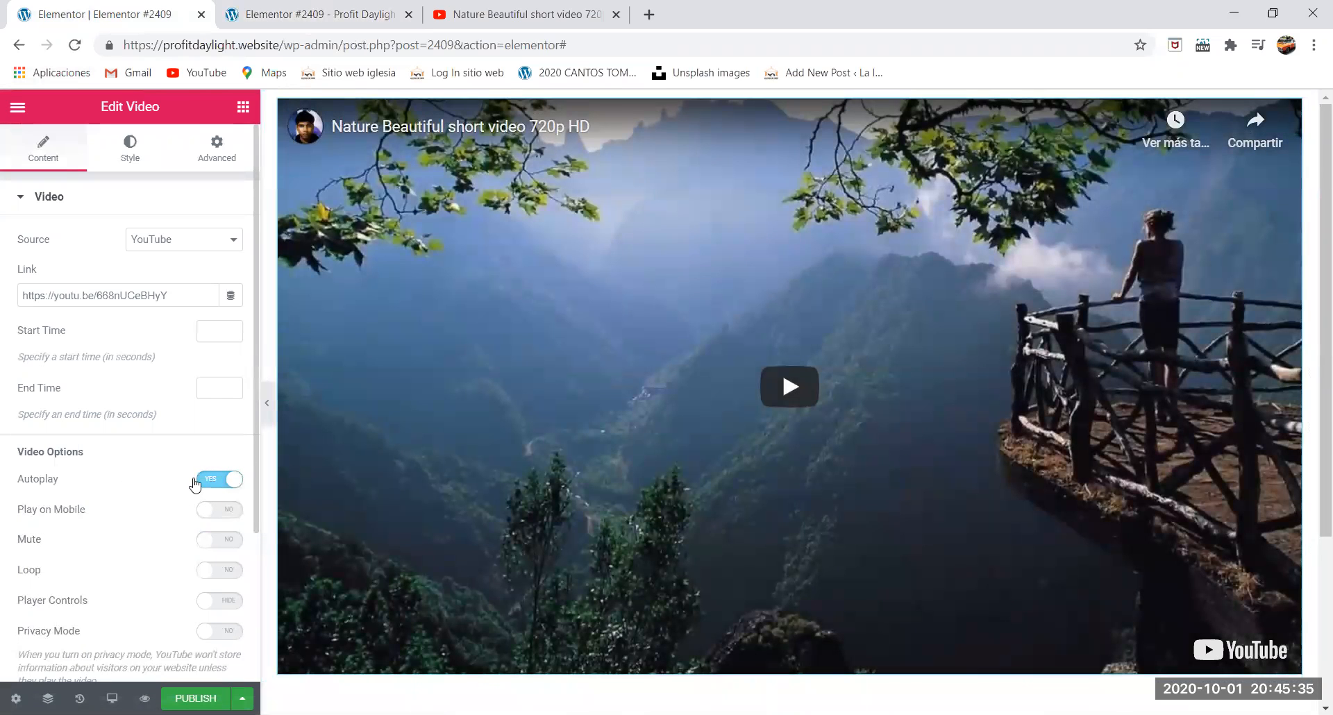
left_click(223, 512)
left_click(222, 512)
left_click(214, 483)
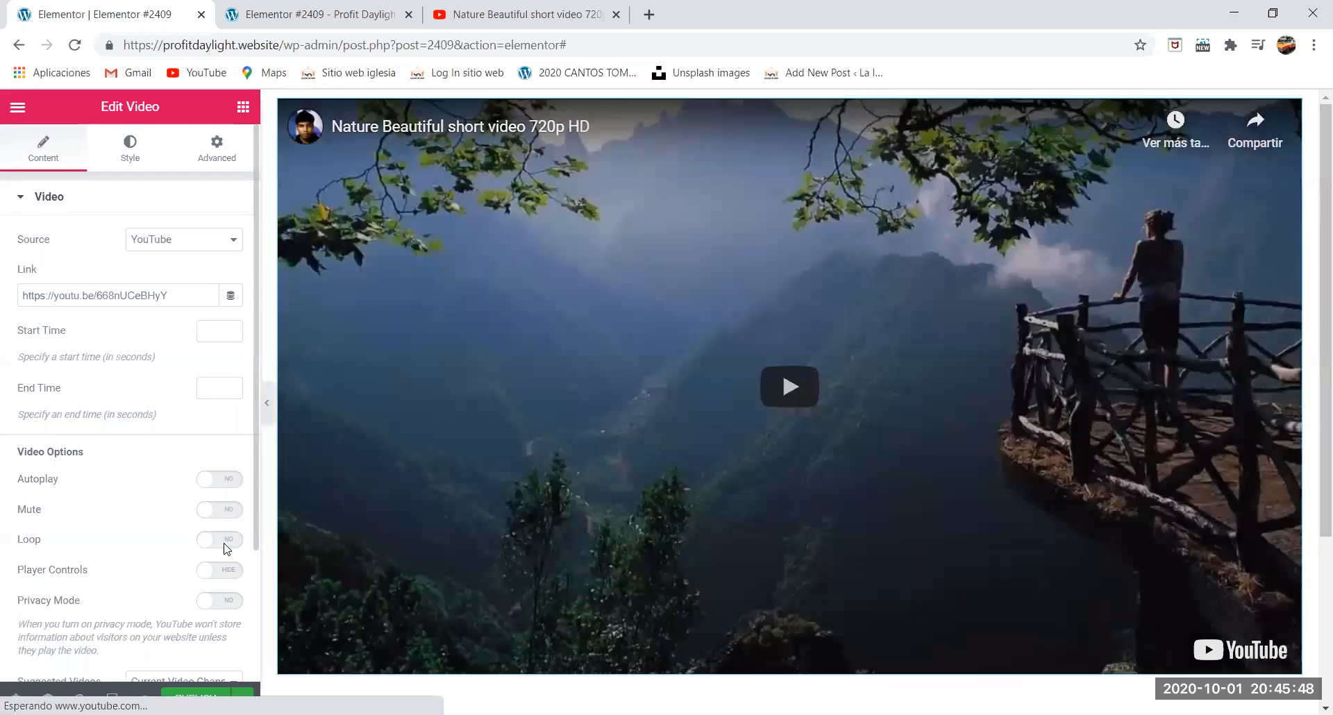
Turn on Loop for the video and play it in the page preview to check that it repeats.
left_click(228, 543)
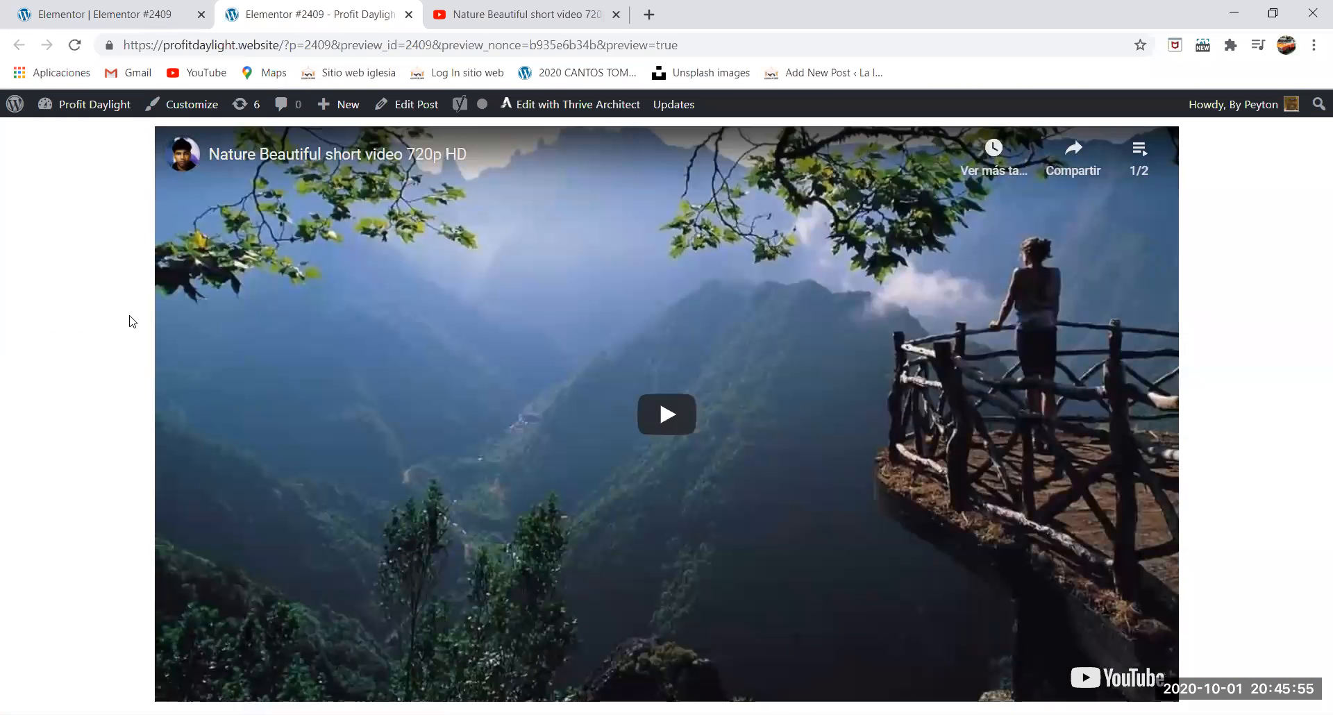
left_click(671, 401)
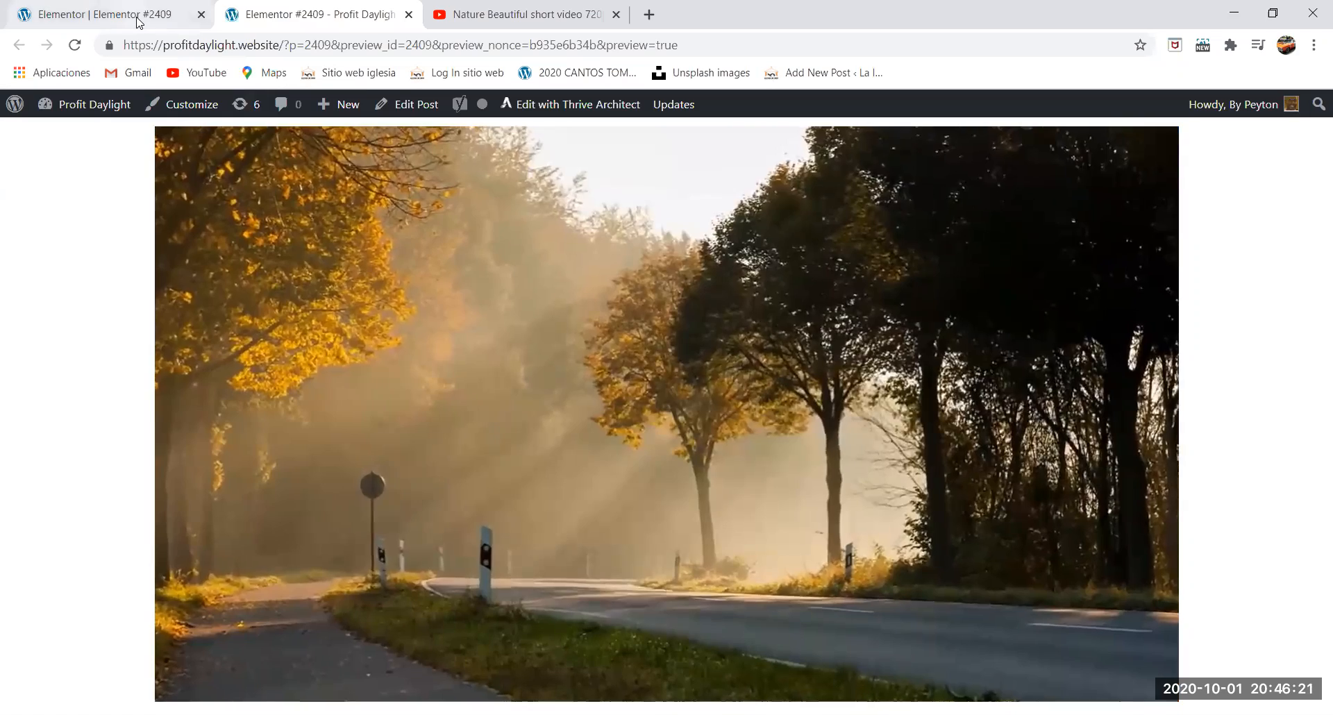
left_click(139, 17)
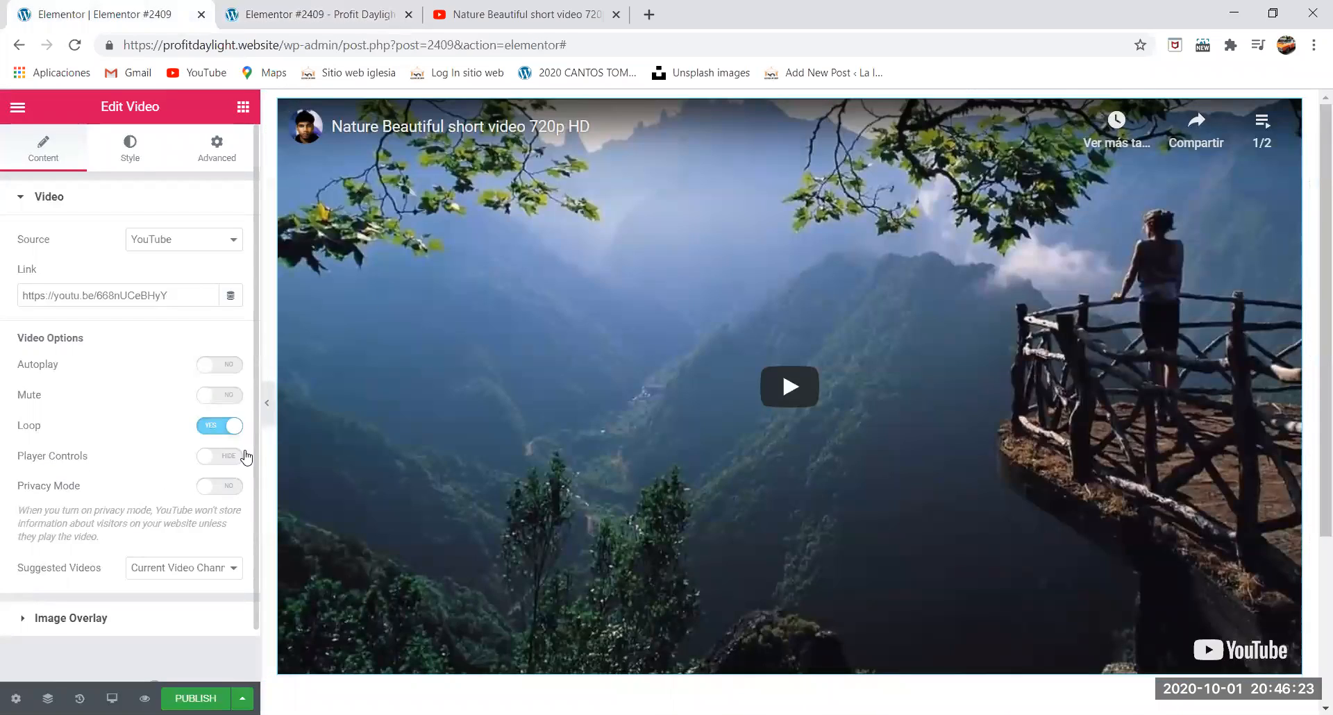
left_click(333, 14)
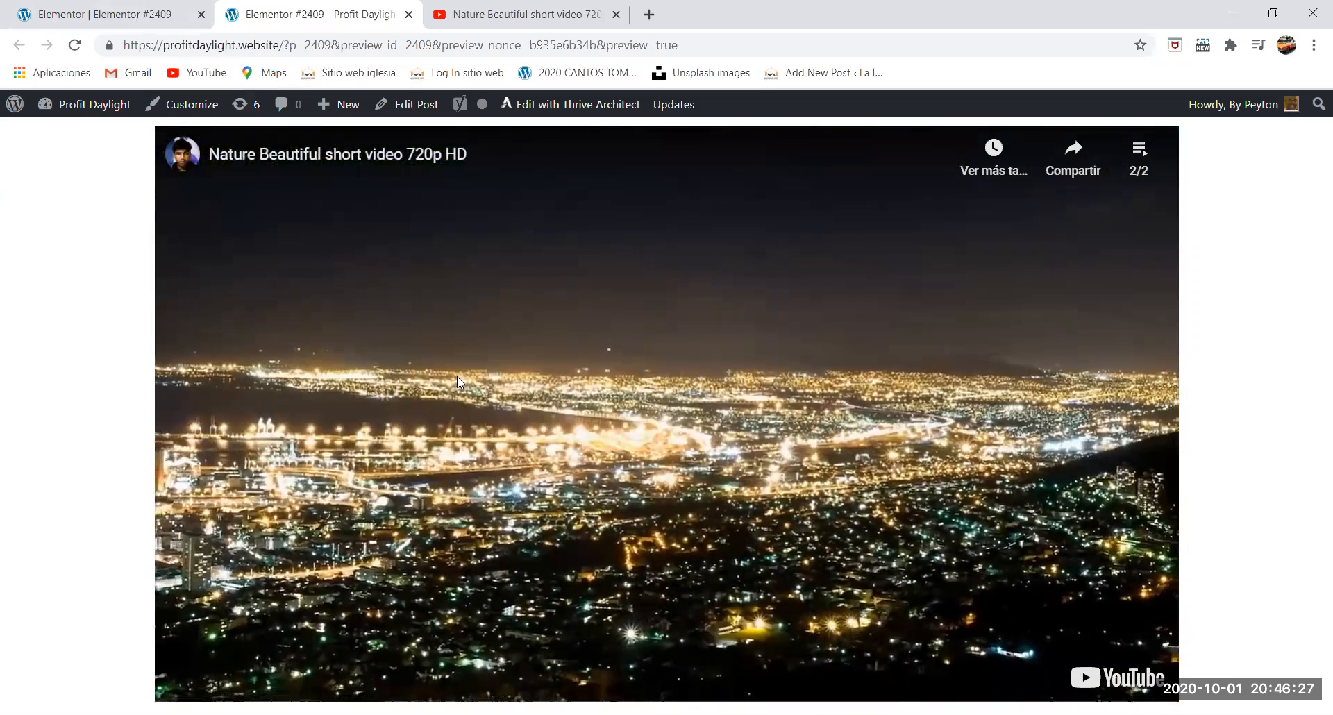
left_click(551, 254)
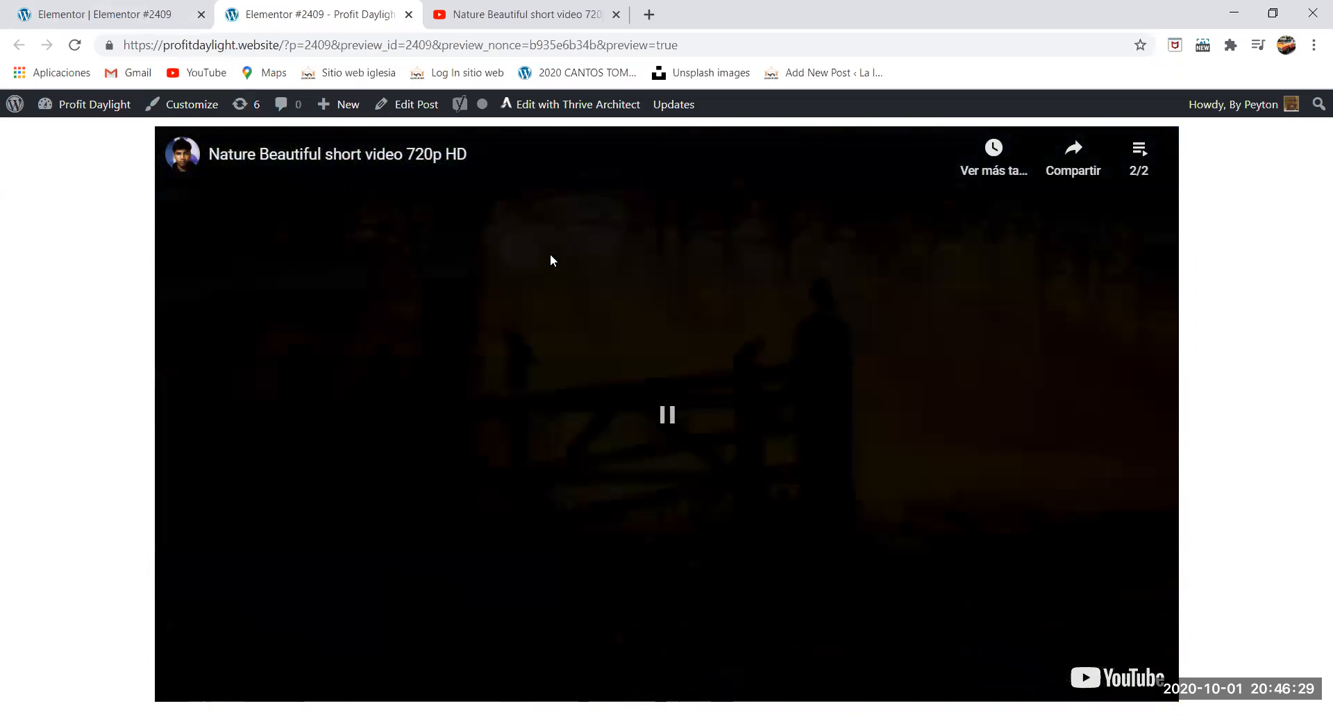
left_click(651, 310)
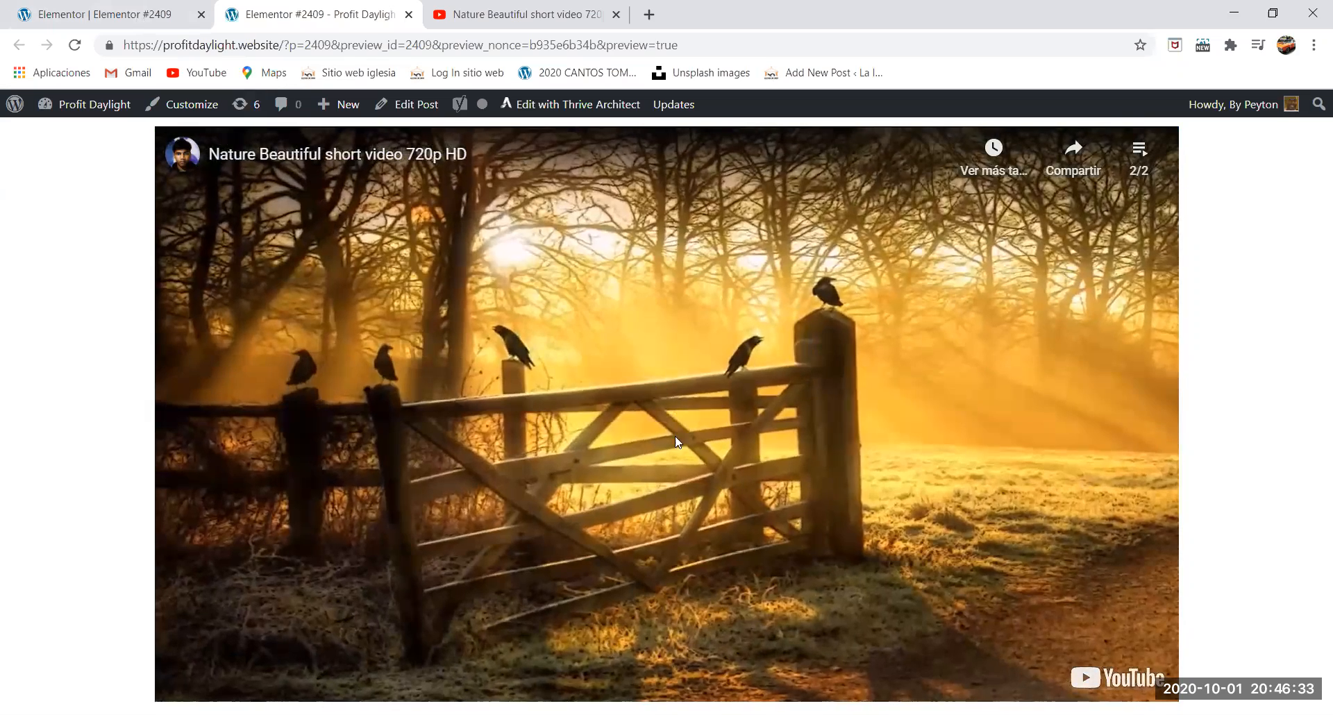
left_click(679, 434)
left_click(679, 420)
left_click(674, 405)
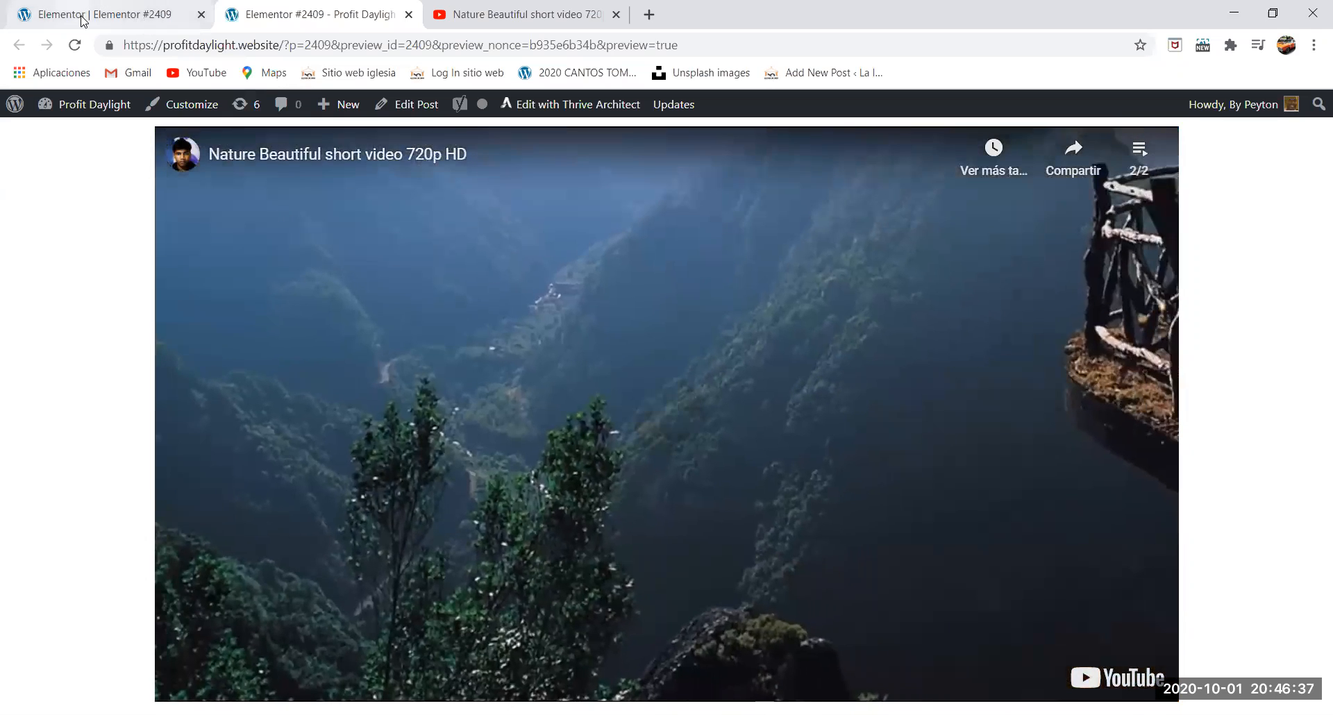
Return to the Elementor editor, set Player Controls to Show, and preview the page changes.
left_click(83, 19)
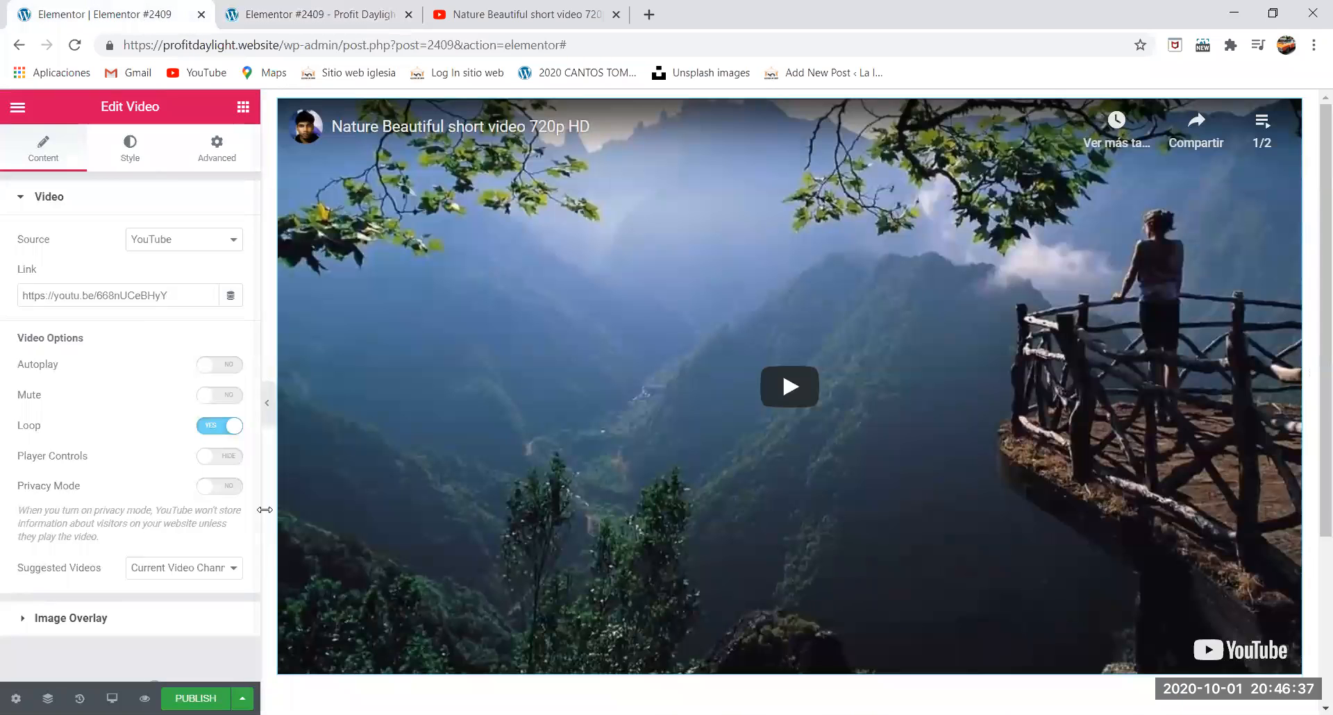
left_click(223, 458)
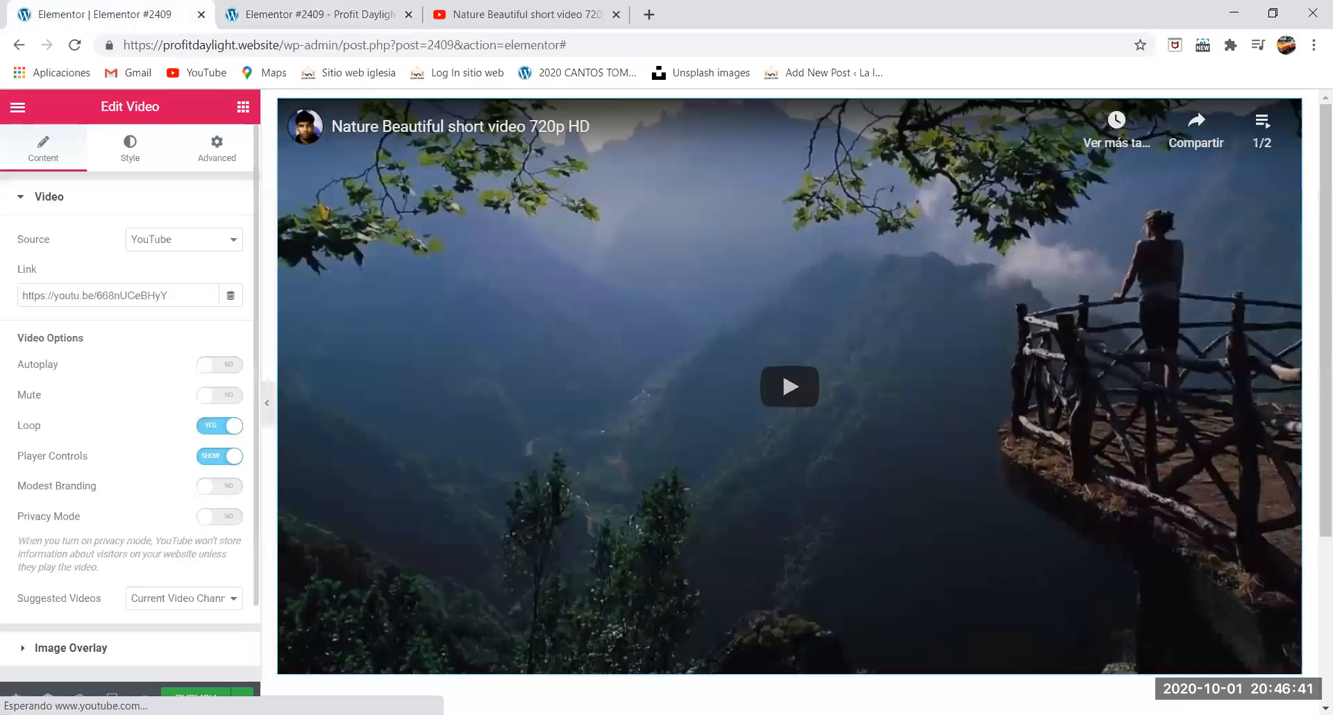
left_click(144, 698)
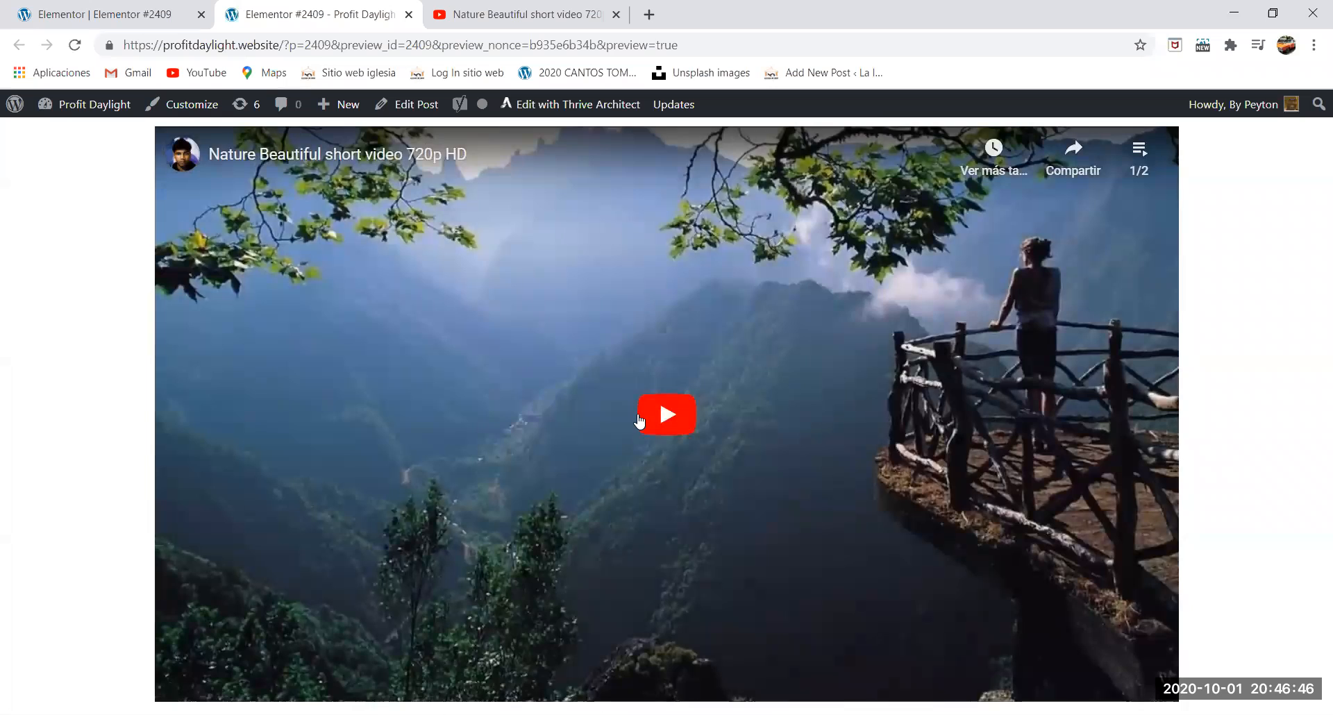
Play the previewed video, skip ahead to 0:05, and examine the player's playback speed and quality settings.
left_click(639, 420)
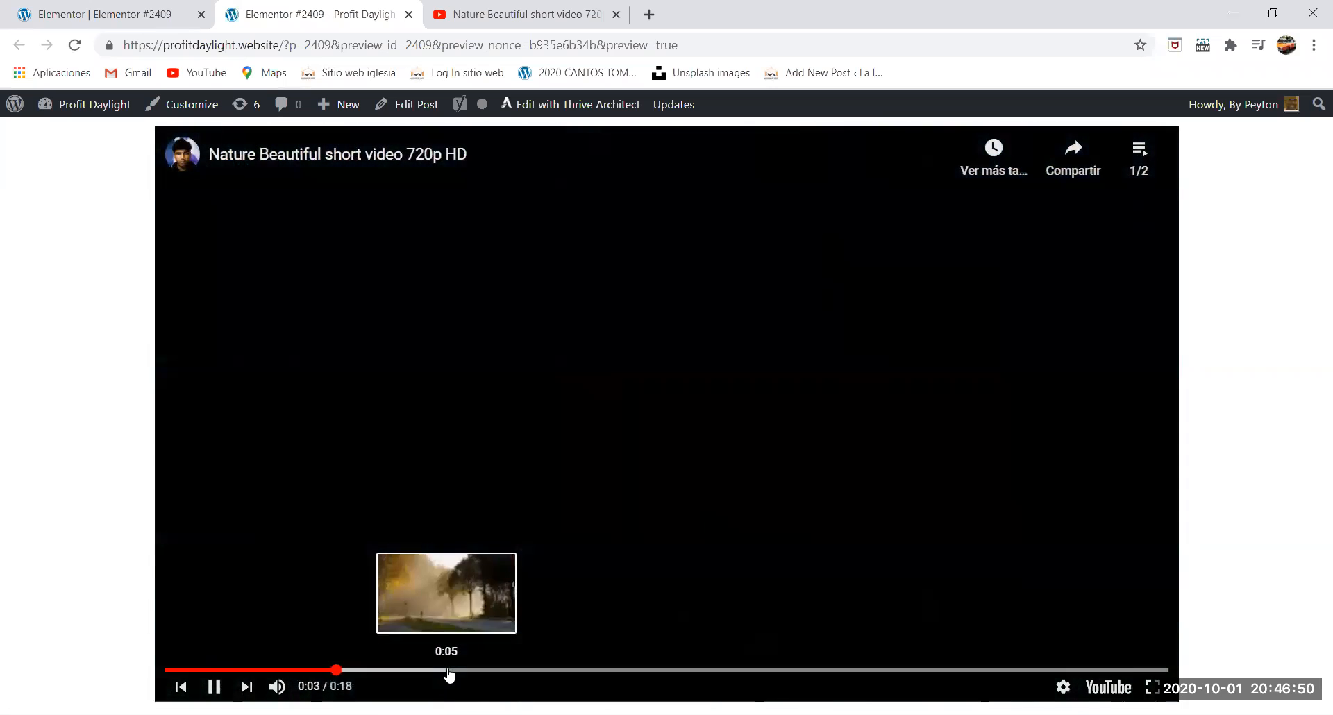
left_click(448, 671)
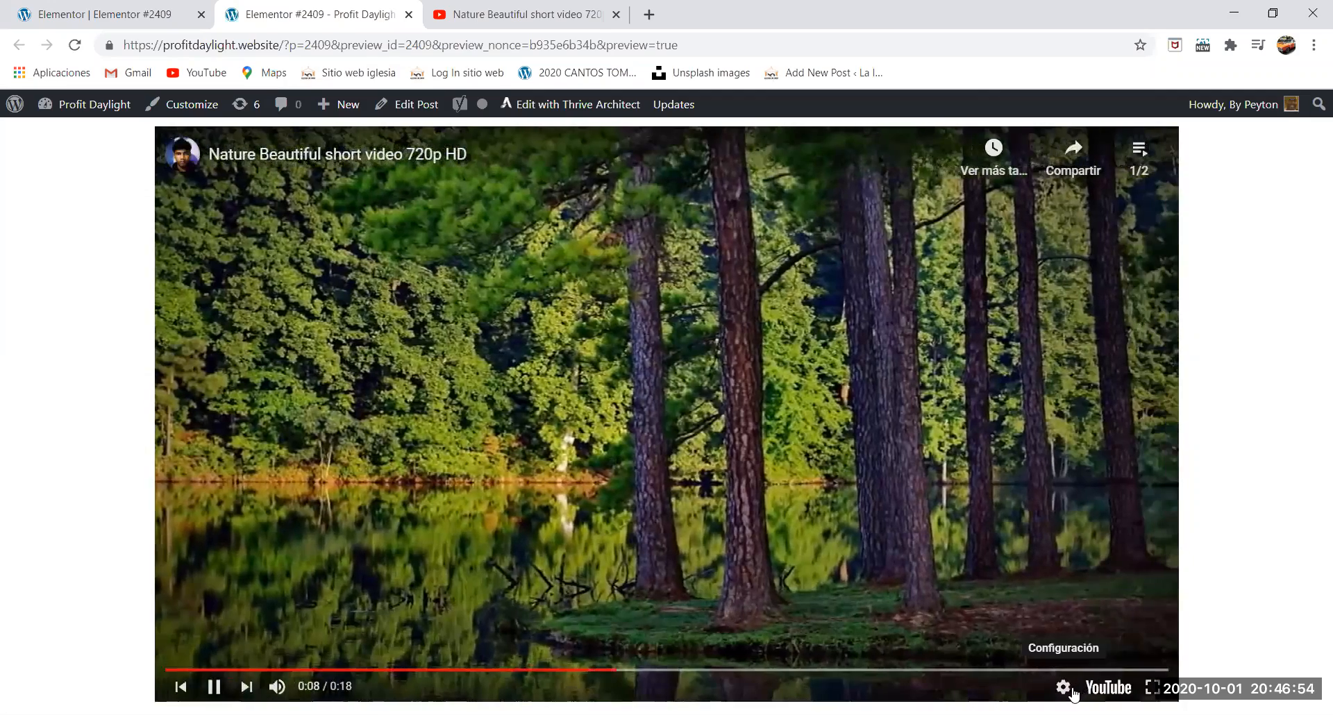
left_click(1073, 686)
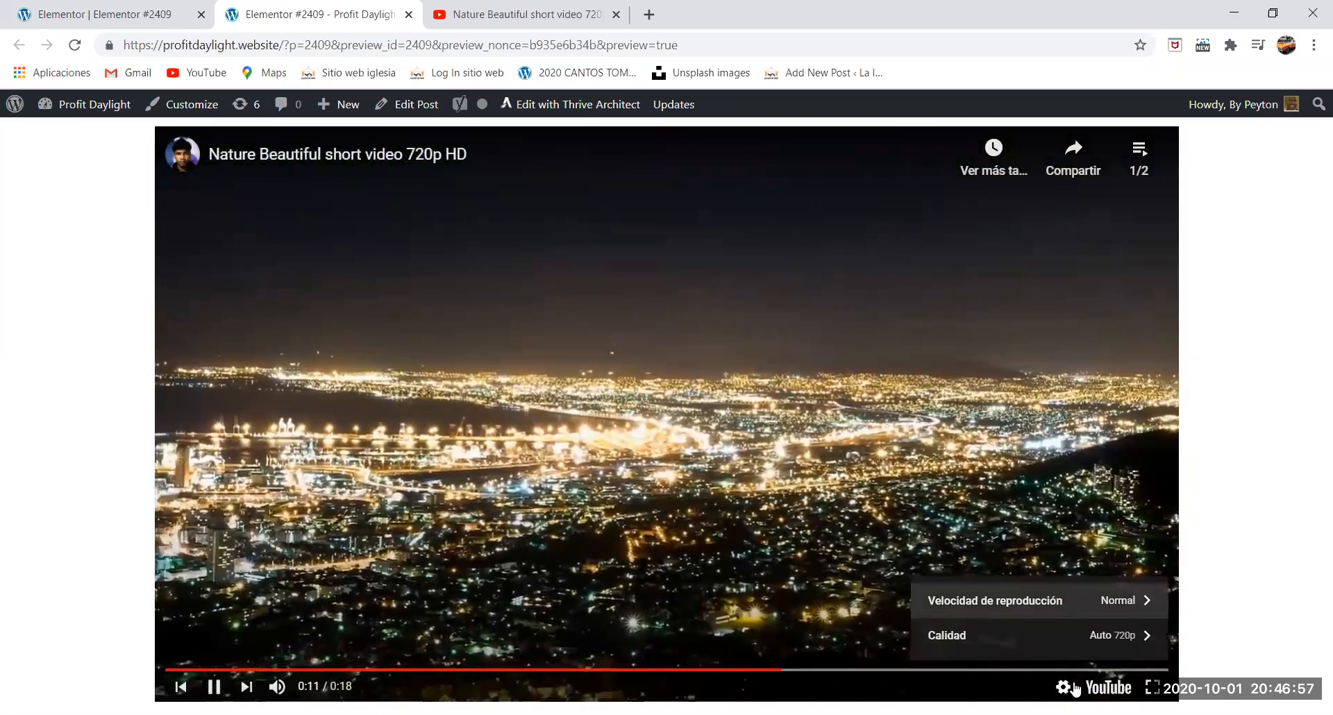
left_click(1035, 601)
left_click(1027, 637)
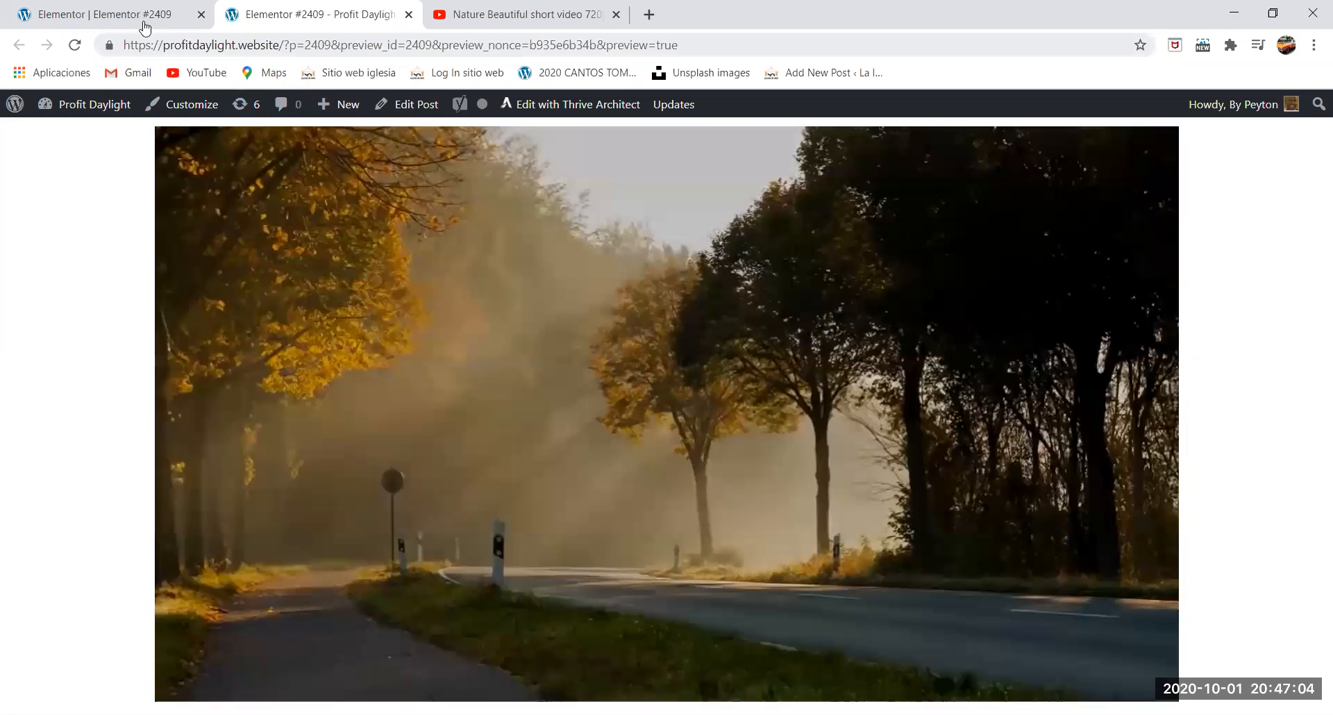
Compare the video widget's options in Elementor with the video's YouTube page and its channel details.
left_click(144, 28)
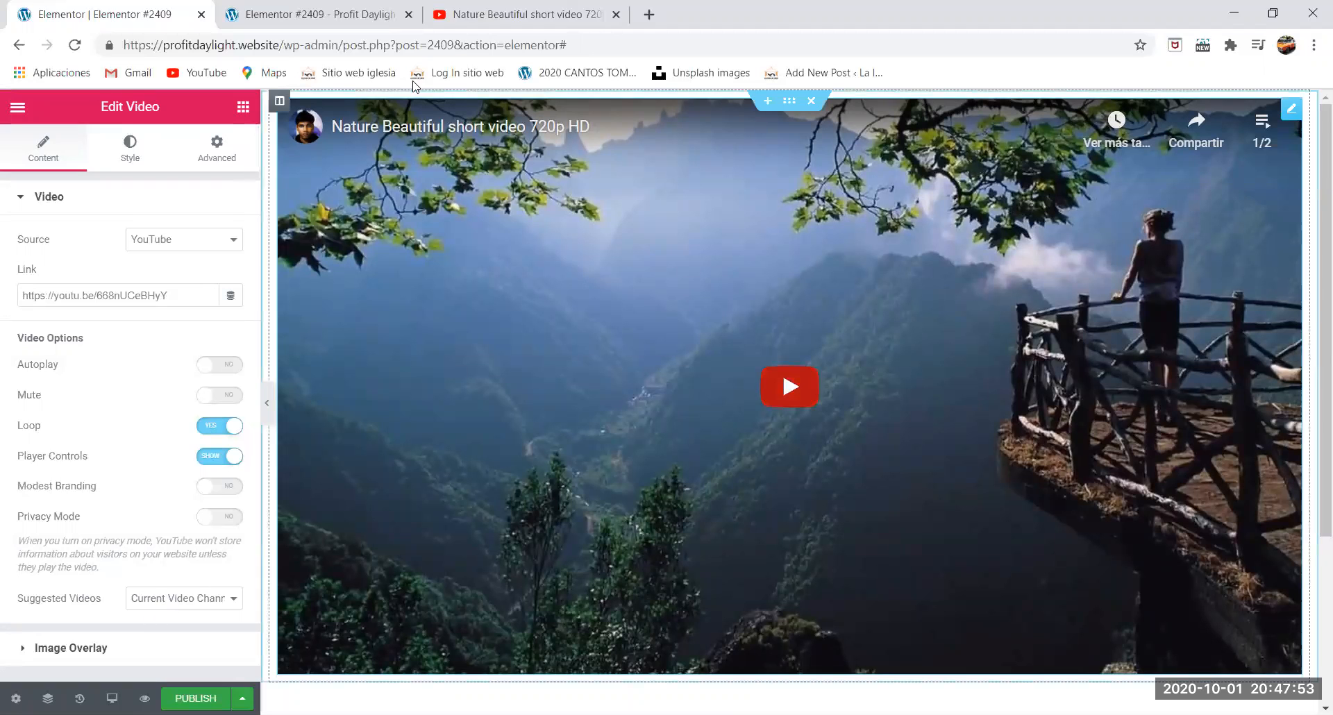
left_click(522, 15)
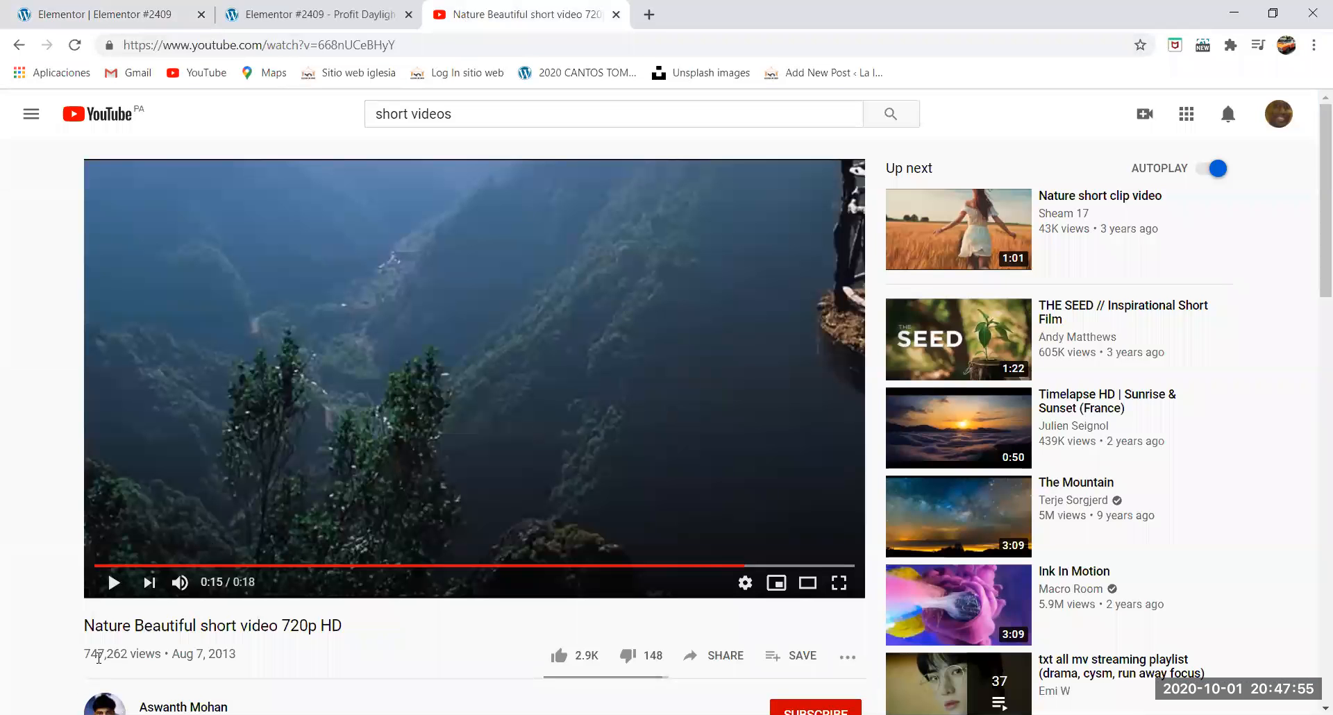
scroll(99, 657, "down", 2)
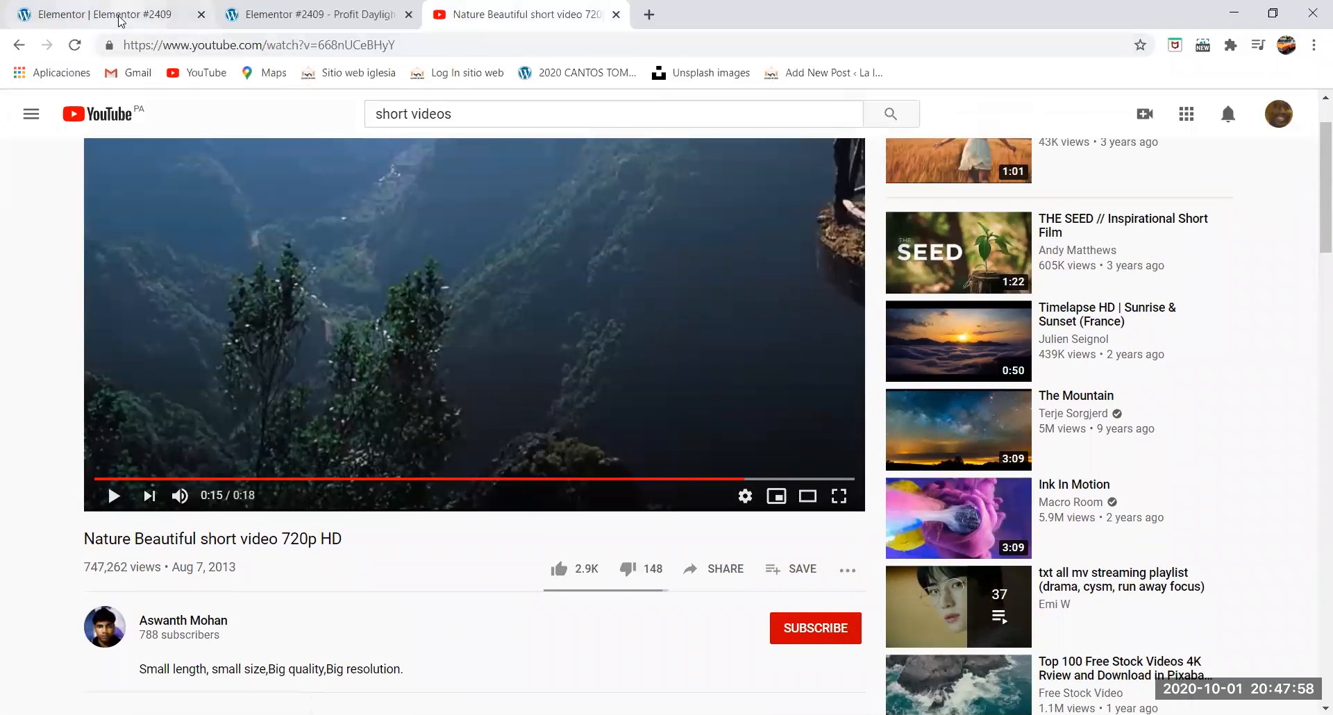
left_click(119, 16)
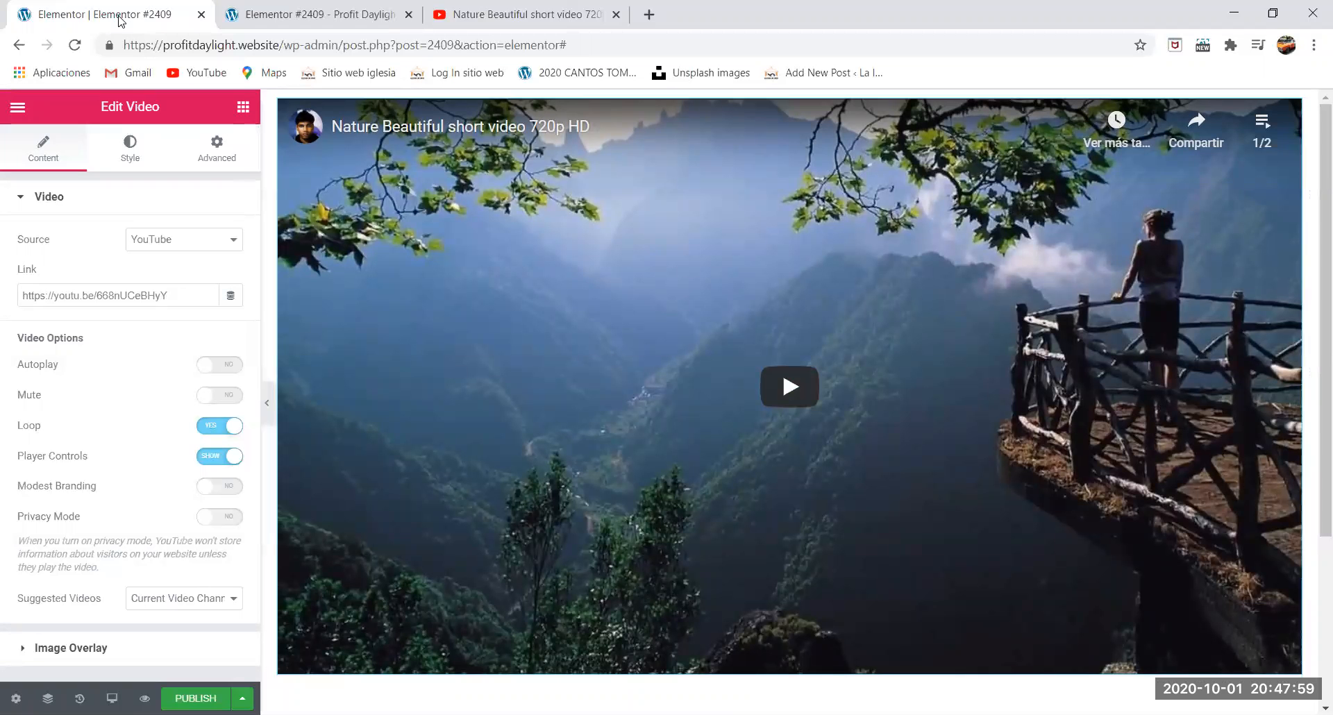
left_click(517, 14)
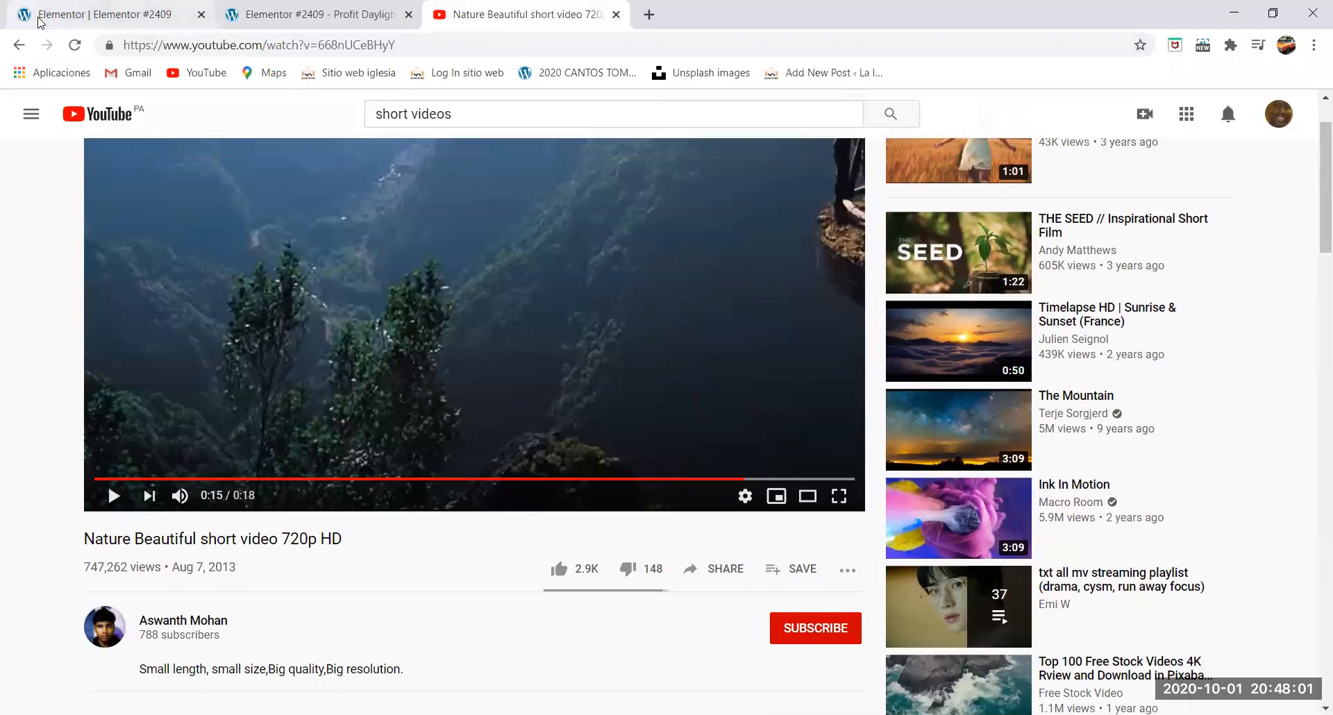
left_click(60, 20)
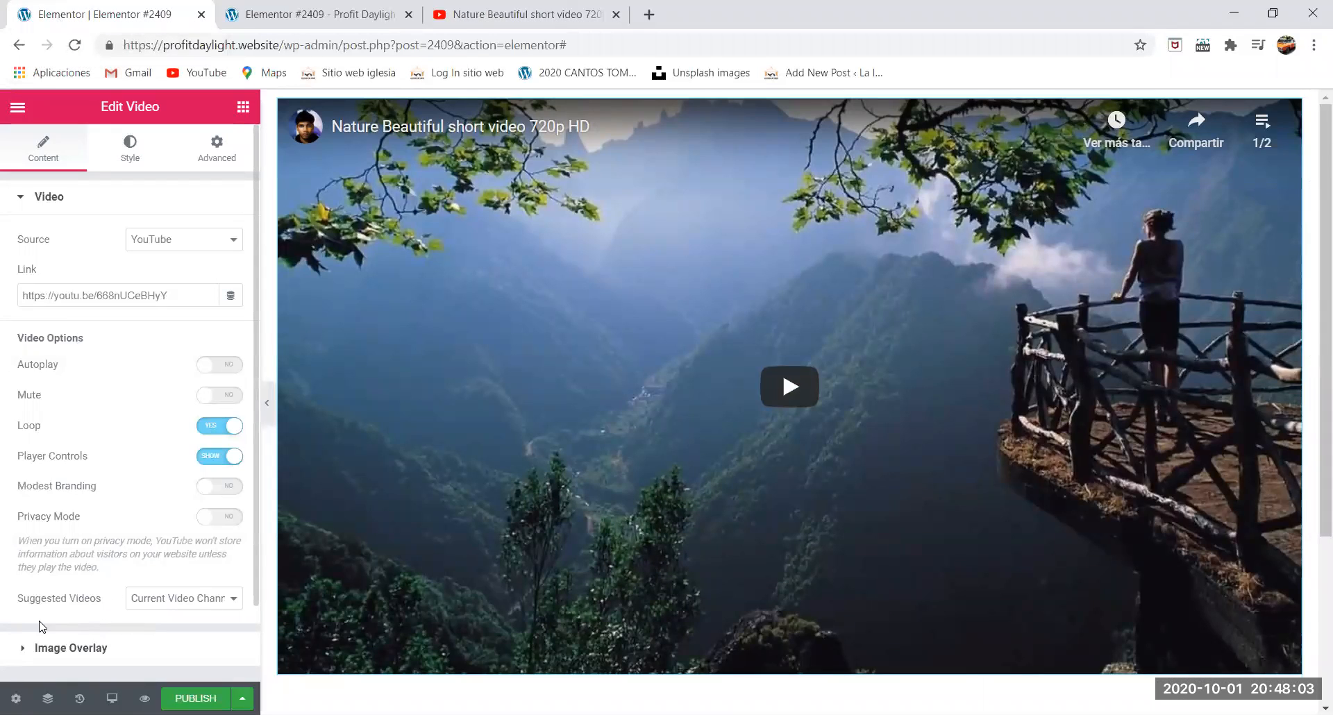
View the Suggested Videos choices in Elementor, and examine the uploads and playlists of the video's YouTube channel.
left_click(178, 601)
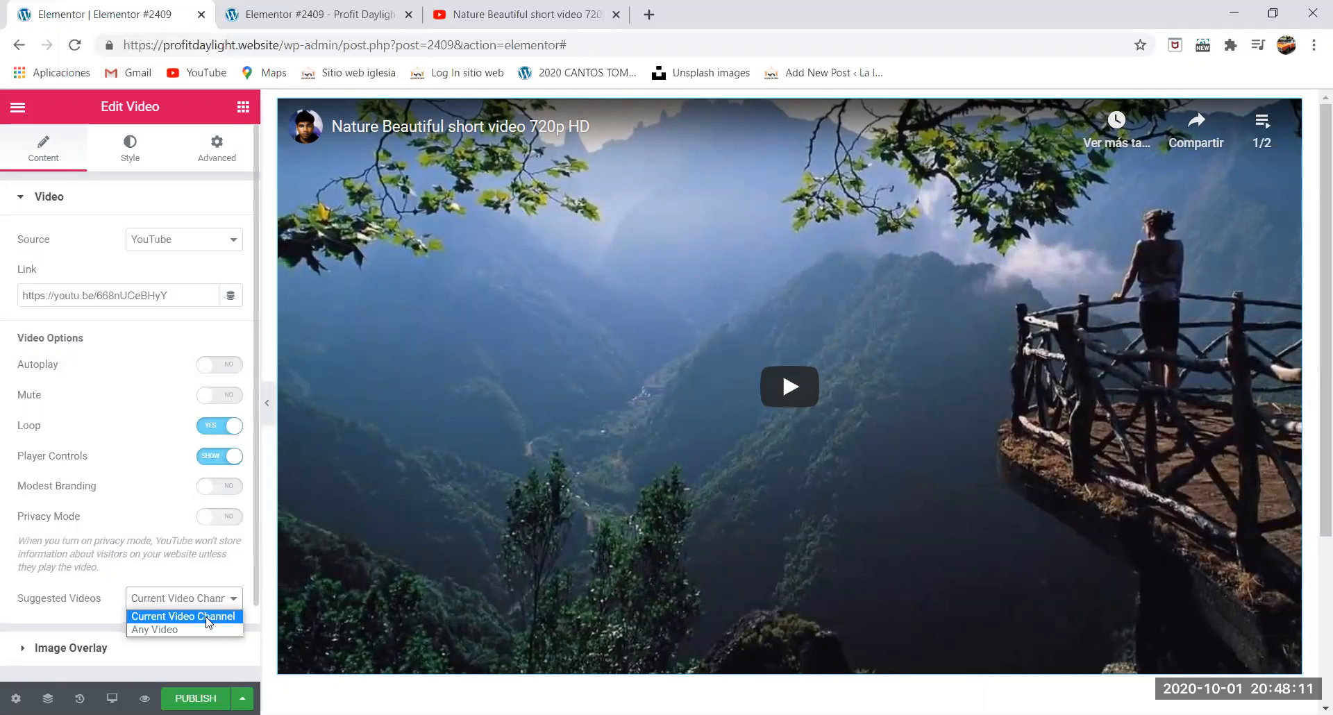
left_click(478, 15)
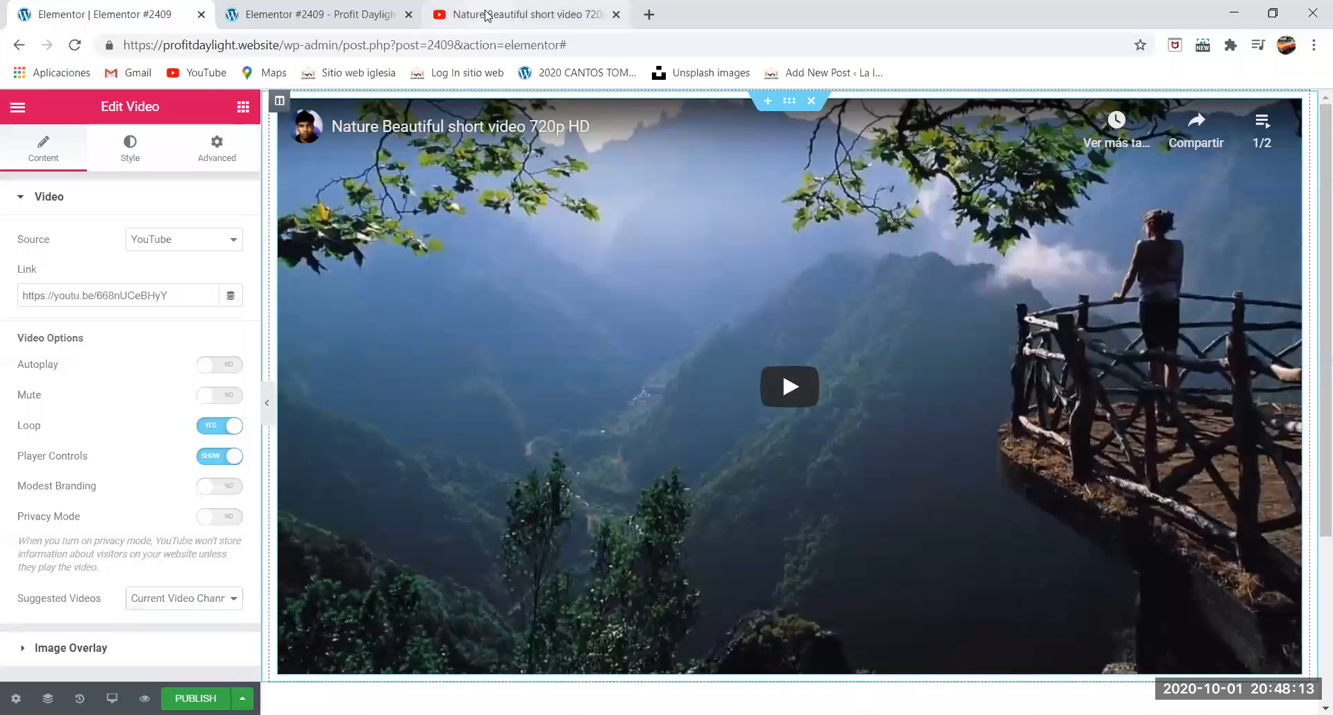
left_click(478, 16)
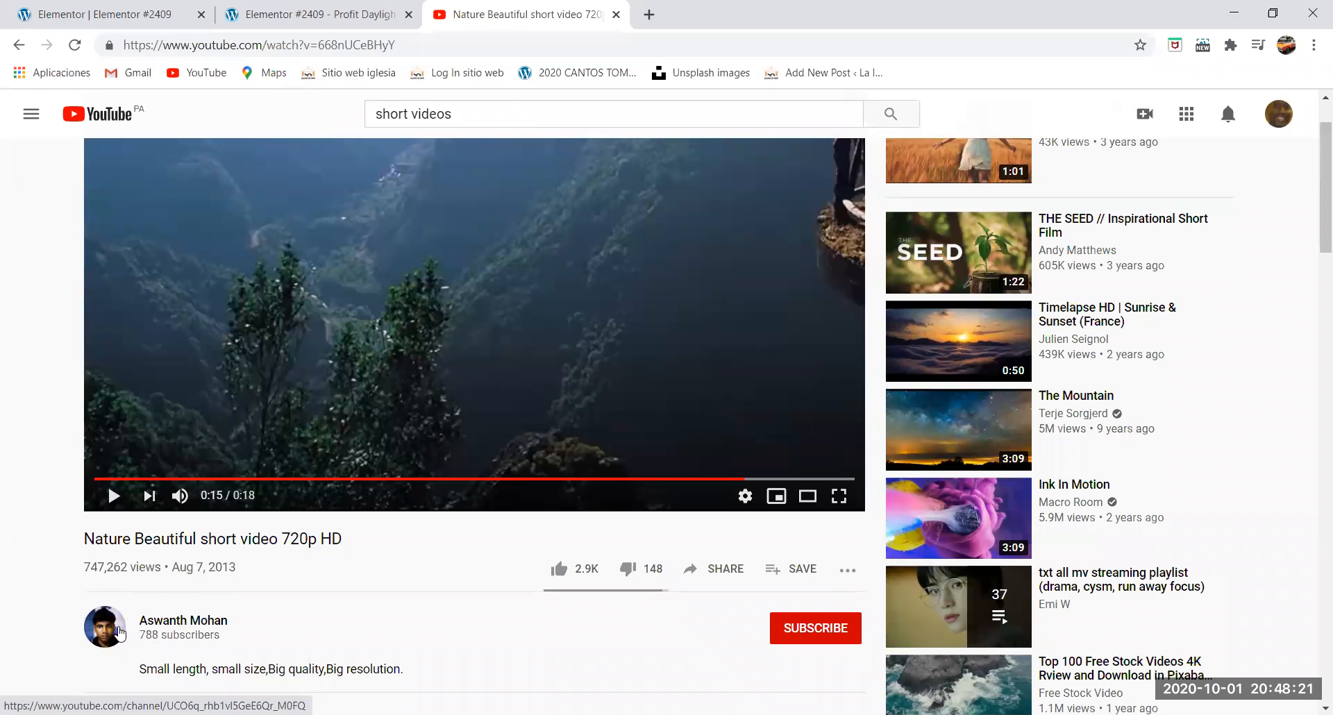
left_click(119, 634)
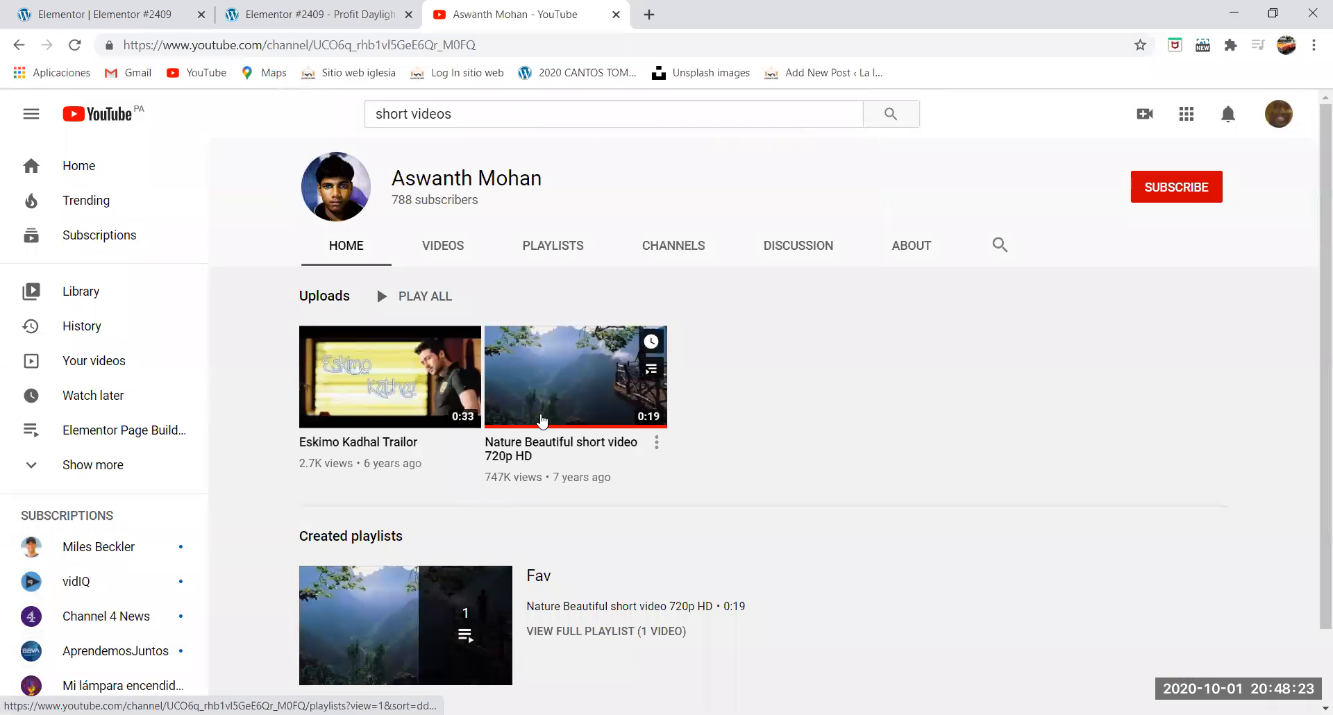
scroll(486, 420, "down", 1)
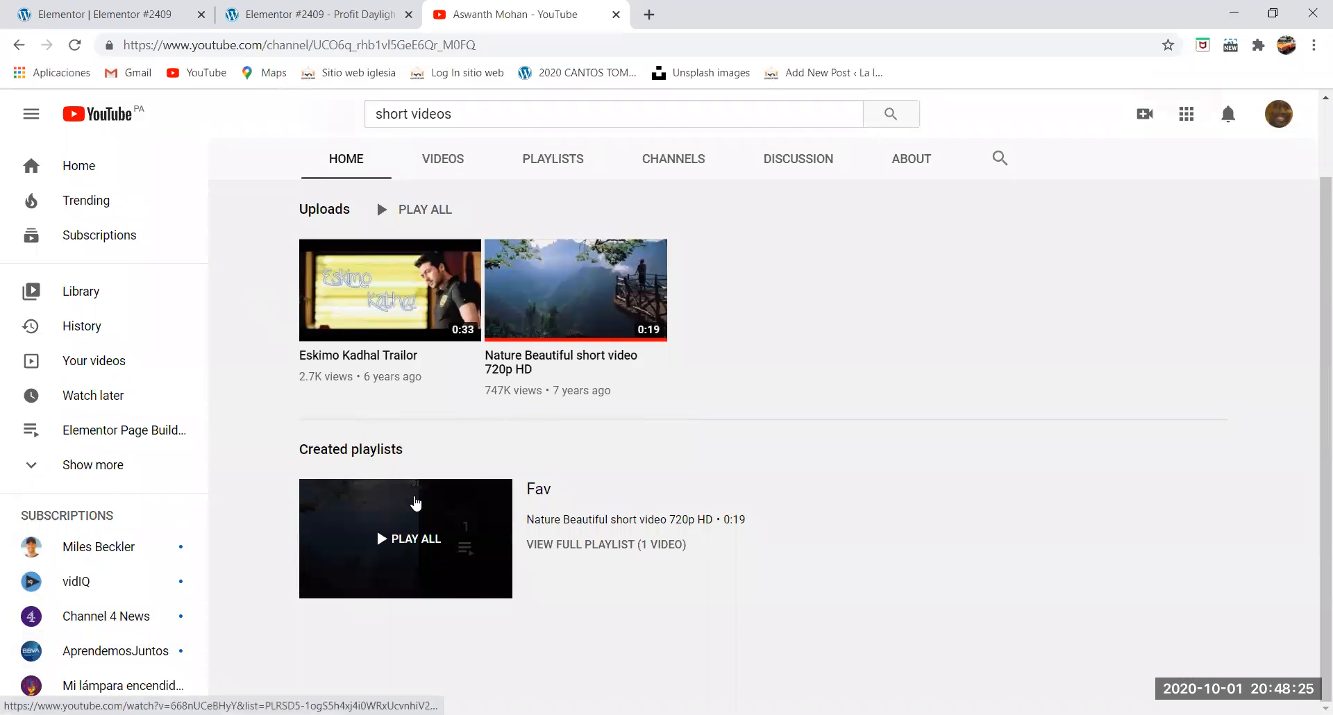
scroll(415, 503, "up", 1)
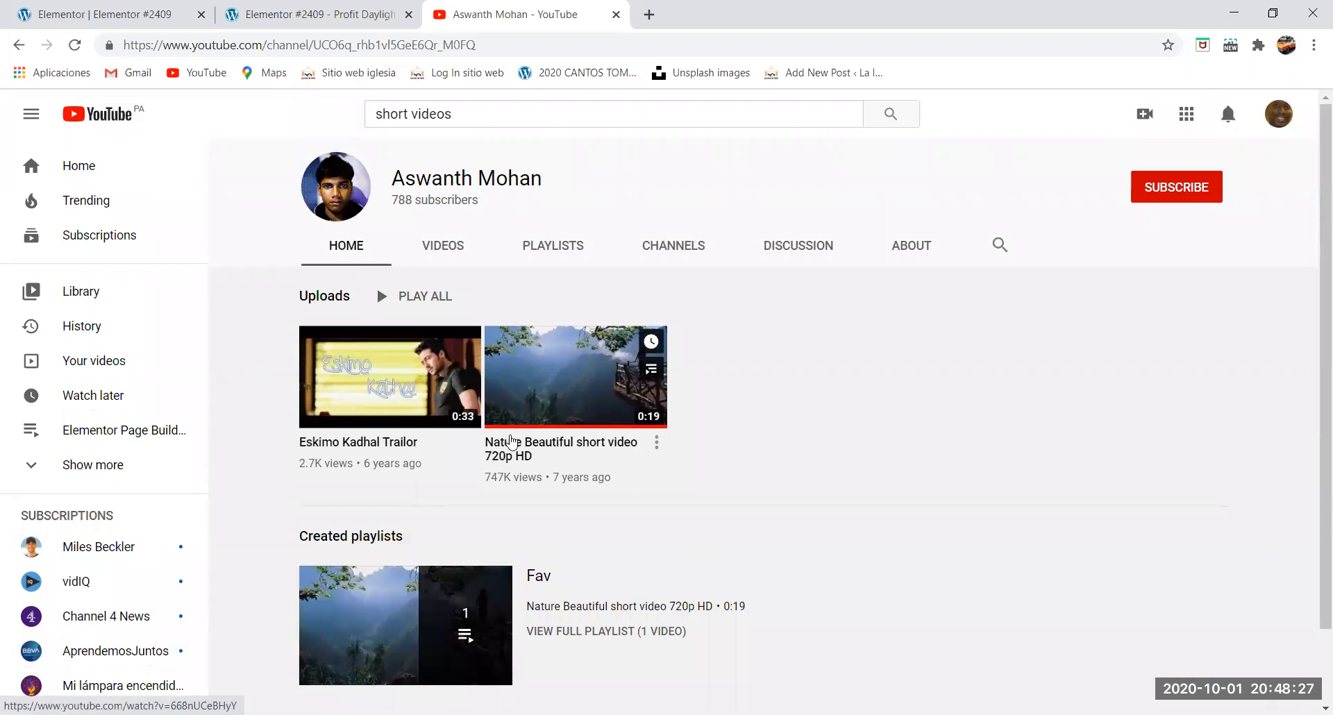
Return to the Elementor editor, choose Current Video Channel for Suggested Videos, preview the page, and skip the video to near its end.
scroll(472, 423, "down", 1)
scroll(465, 414, "up", 1)
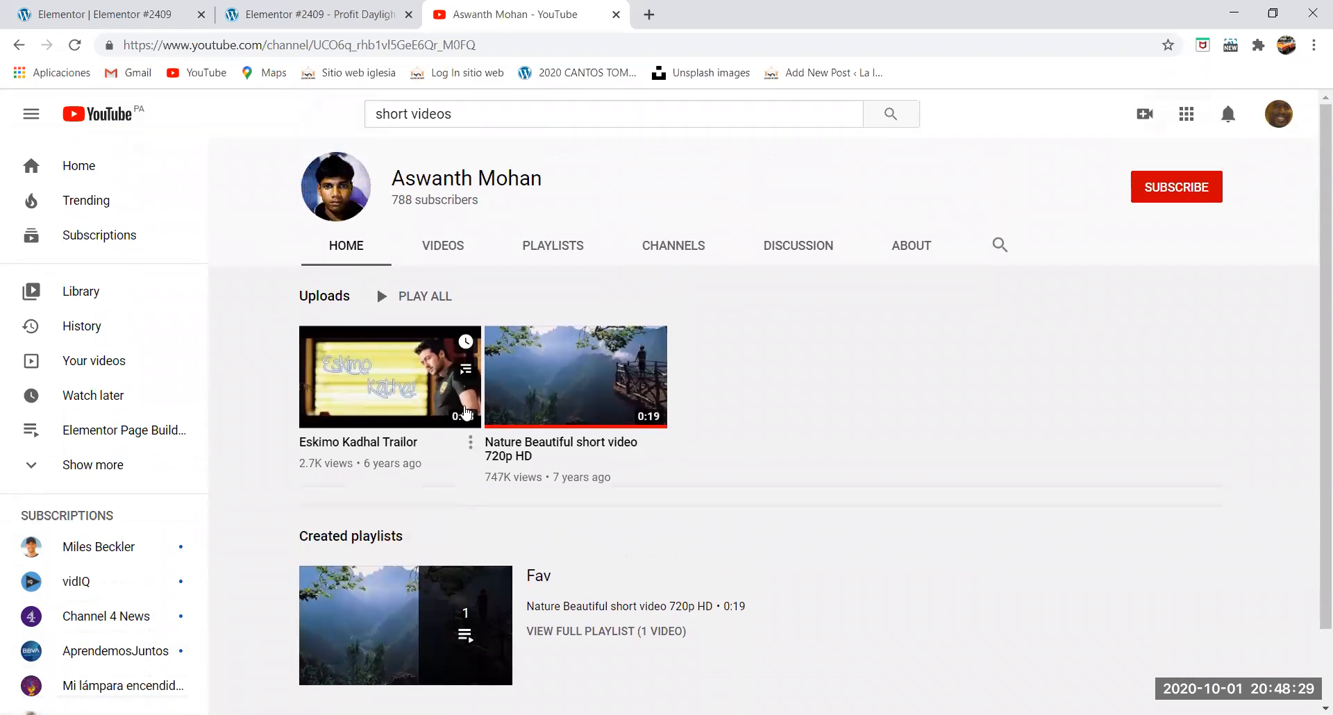
left_click(111, 13)
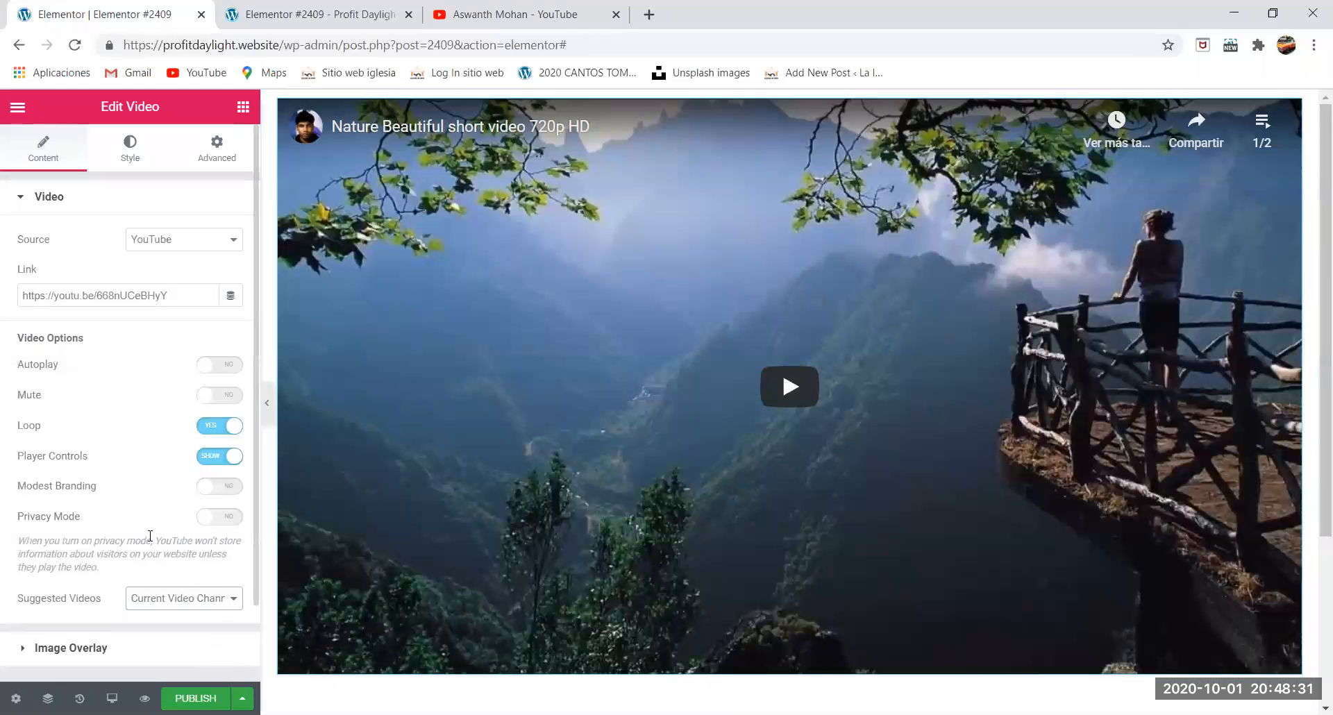
left_click(169, 600)
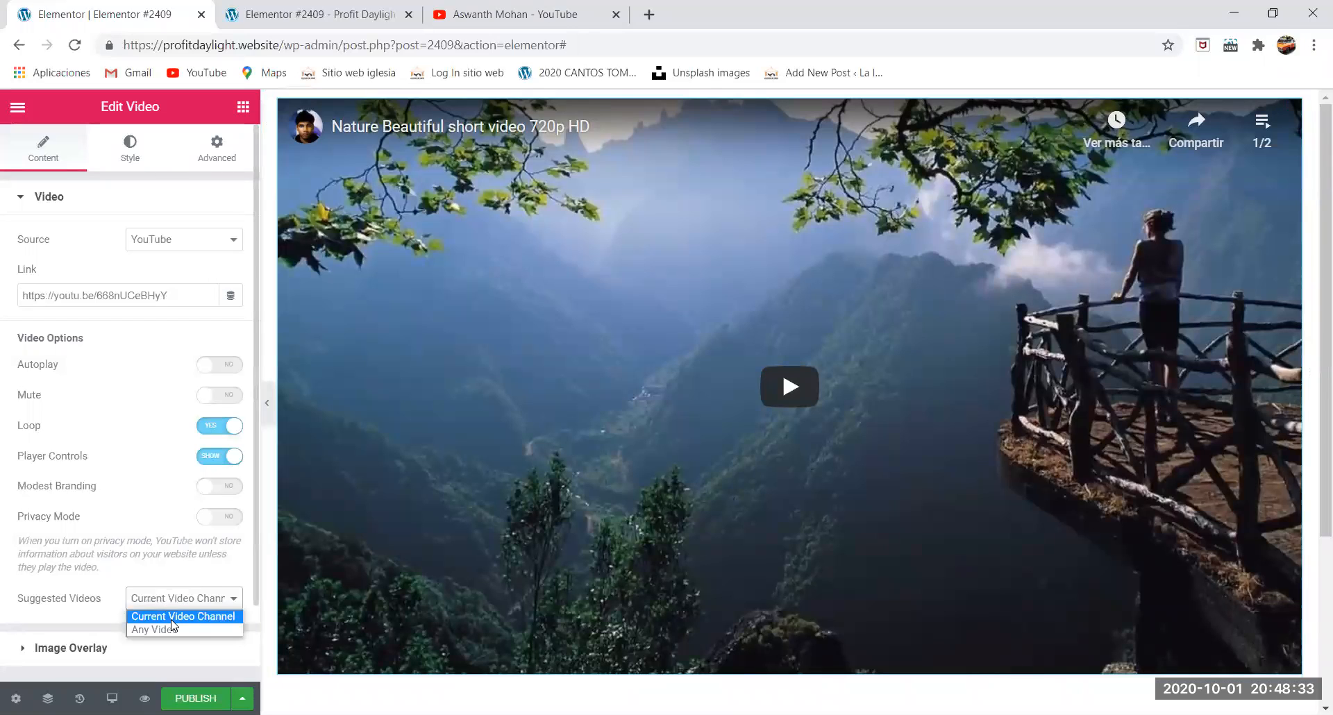
left_click(172, 621)
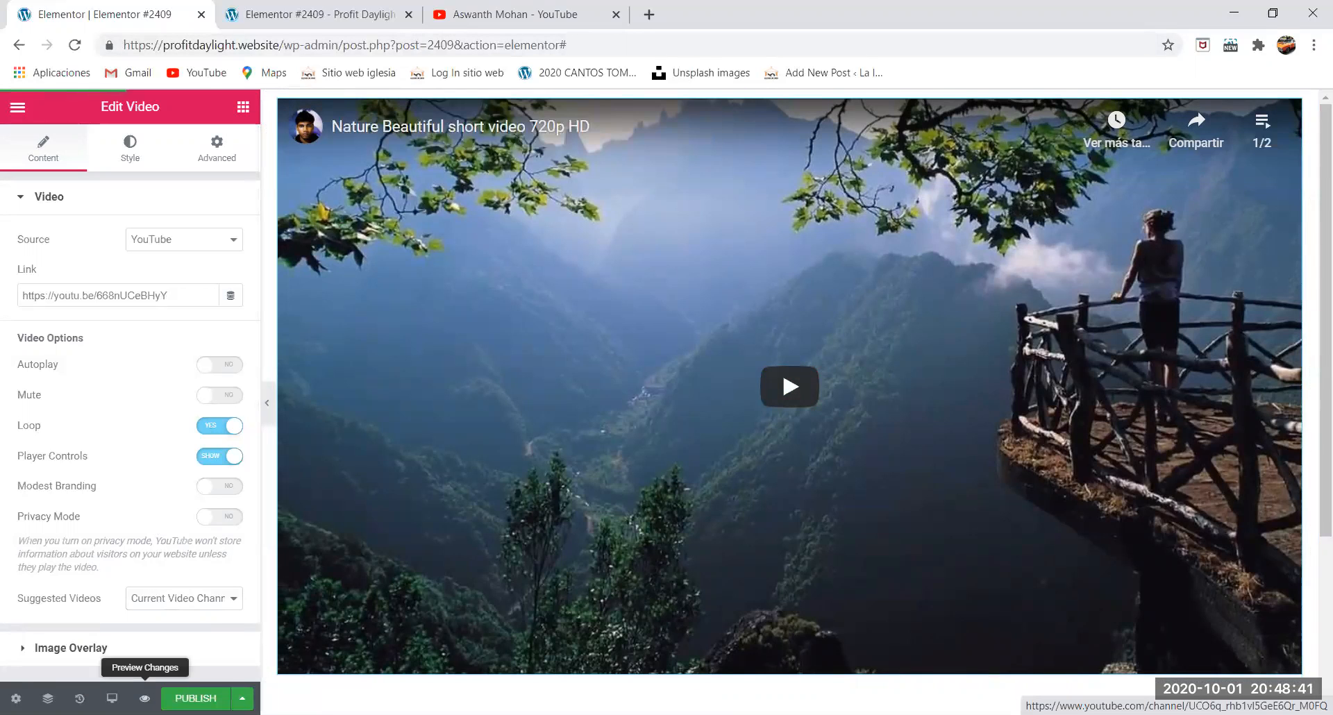
left_click(144, 698)
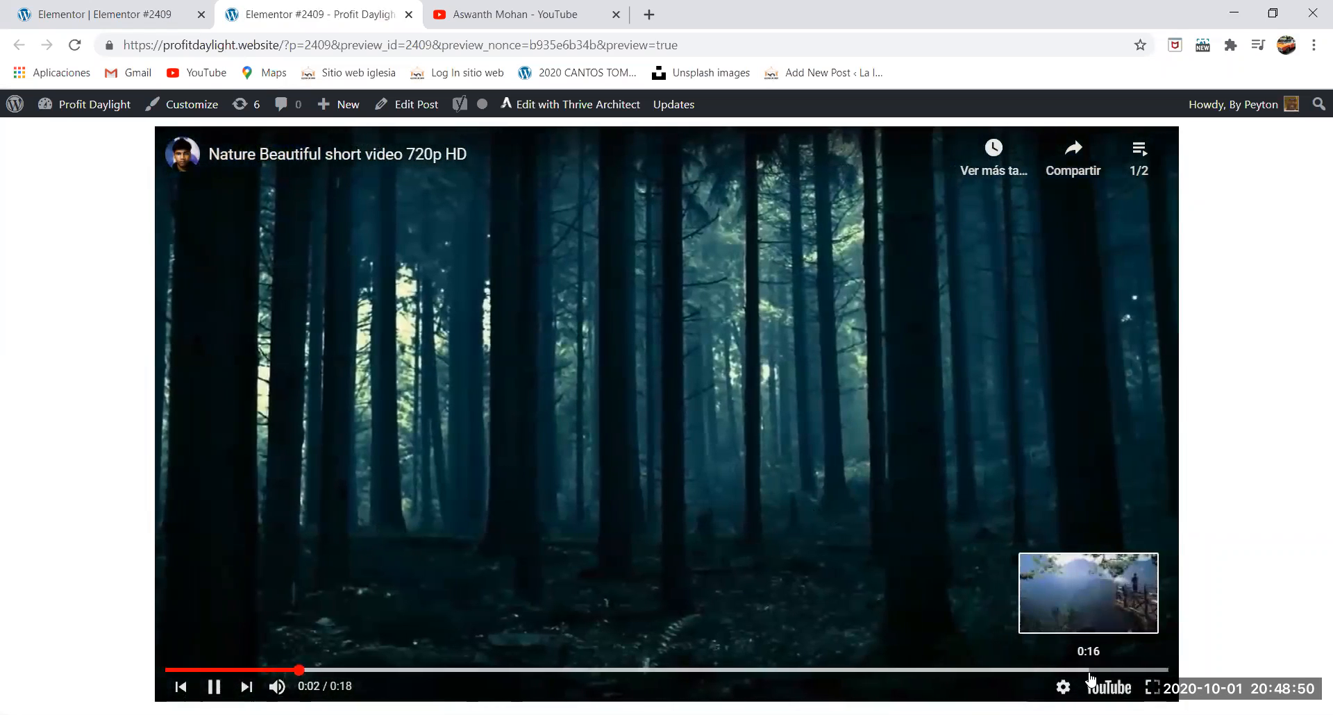
left_click(1097, 670)
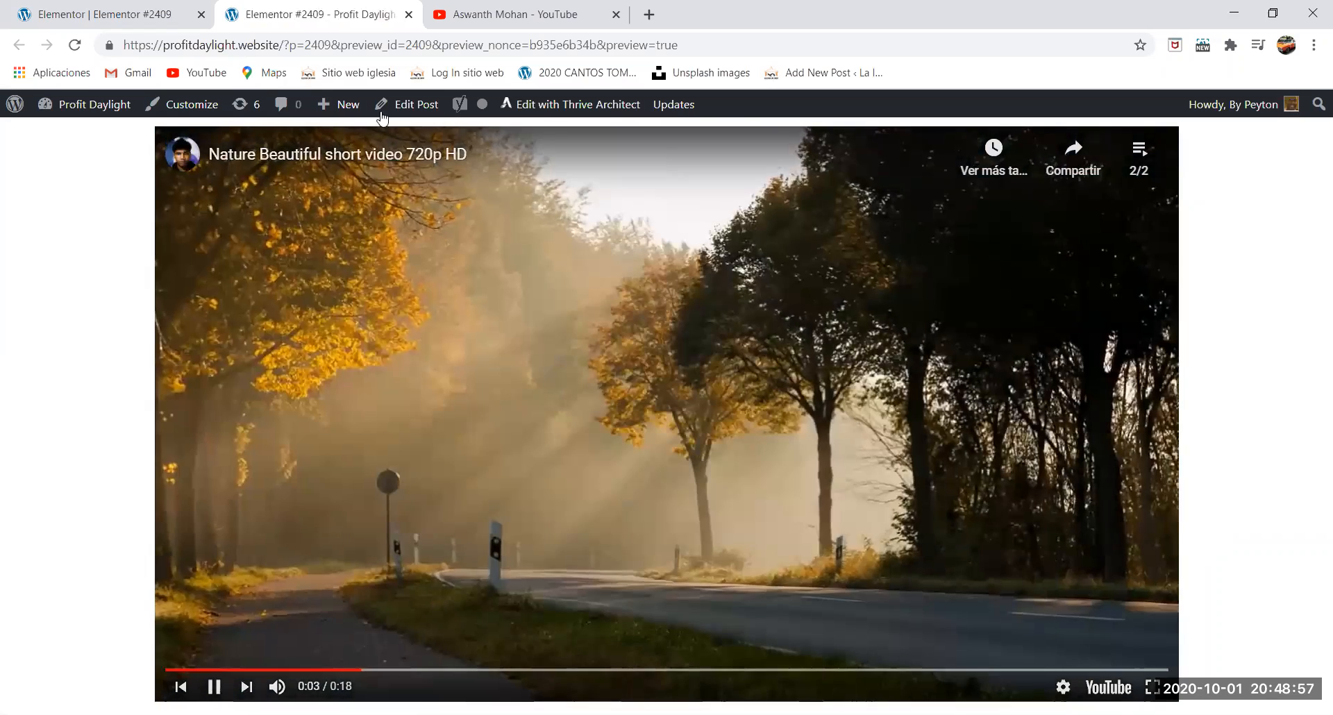
Return to the Elementor editor, turn off Loop, and turn on Autoplay and Mute for the video.
left_click(128, 16)
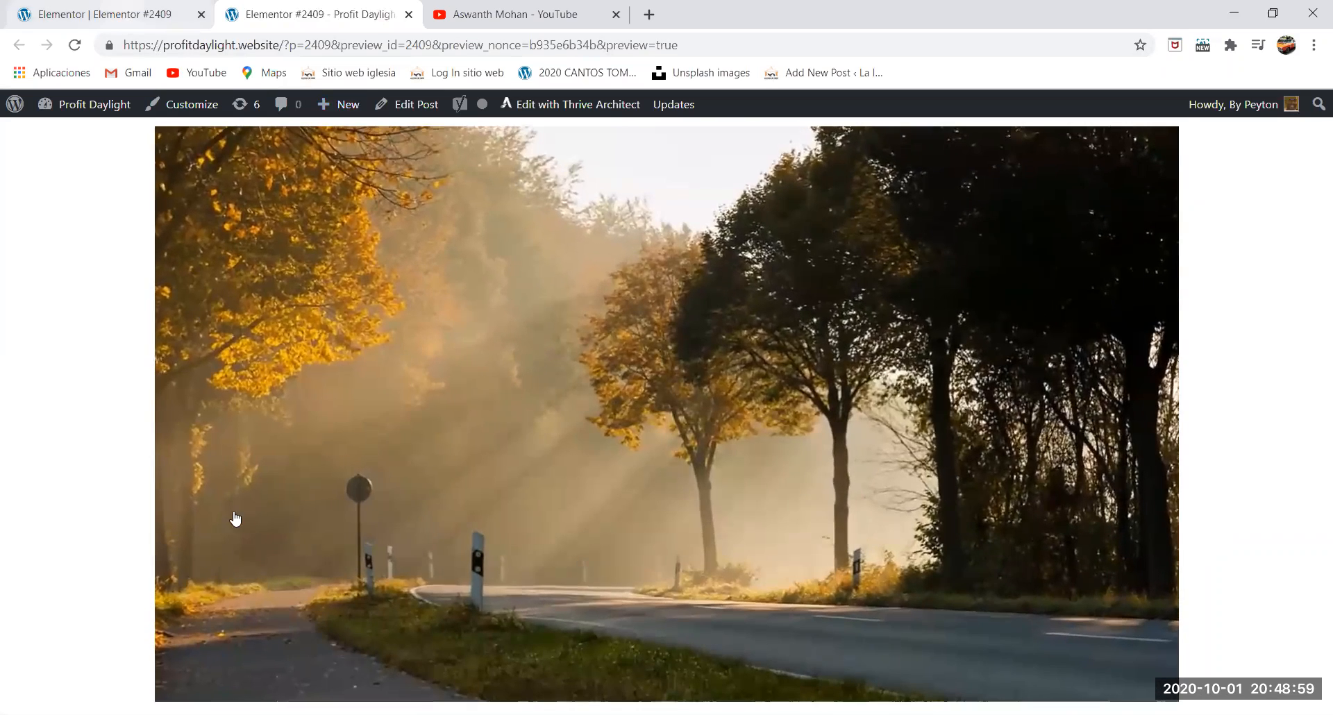
left_click(218, 427)
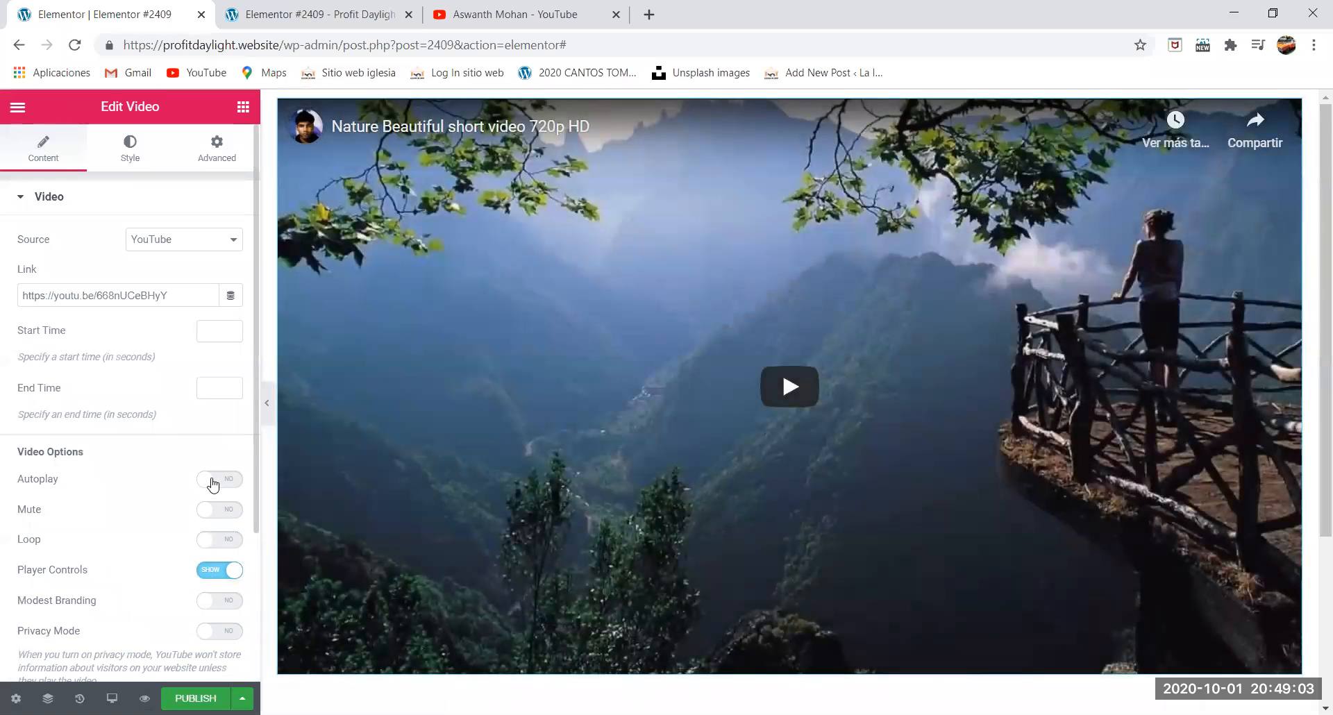
left_click(214, 480)
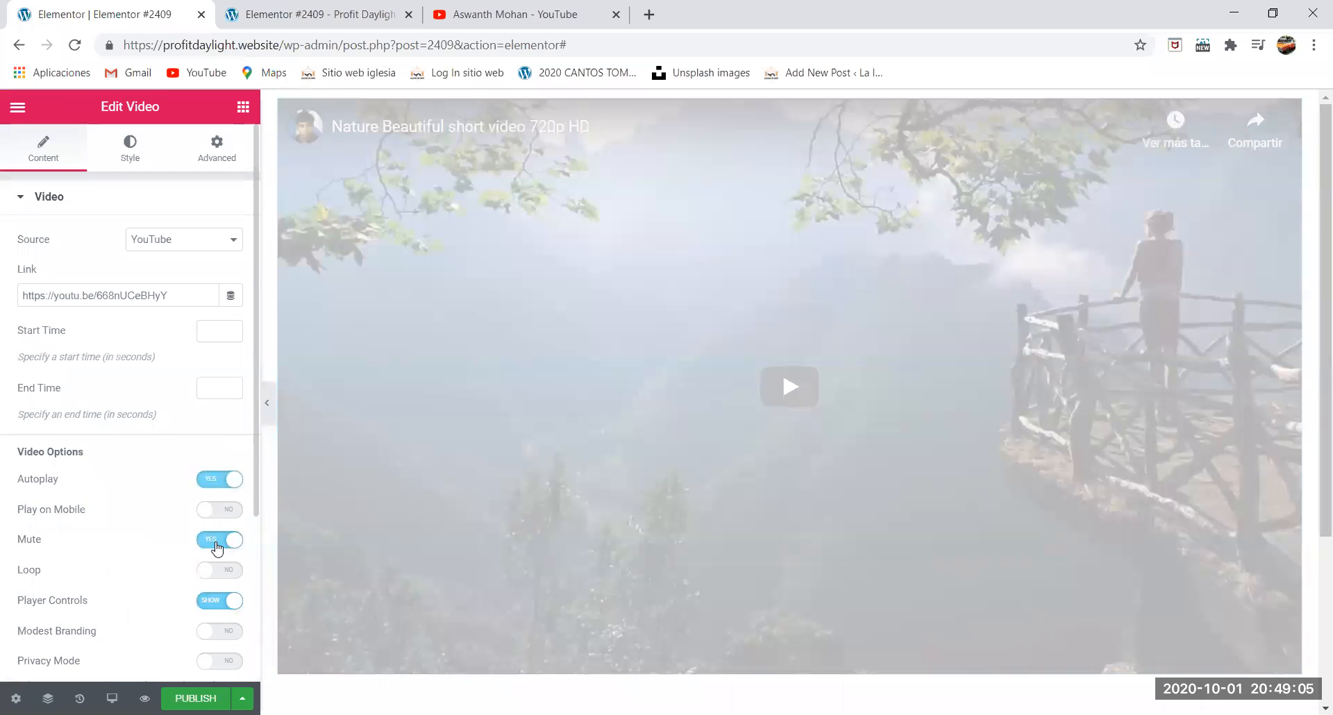
Select Current Video Channel for Suggested Videos again, preview the page with looping off, and skip the video to near its end.
scroll(209, 562, "down", 3)
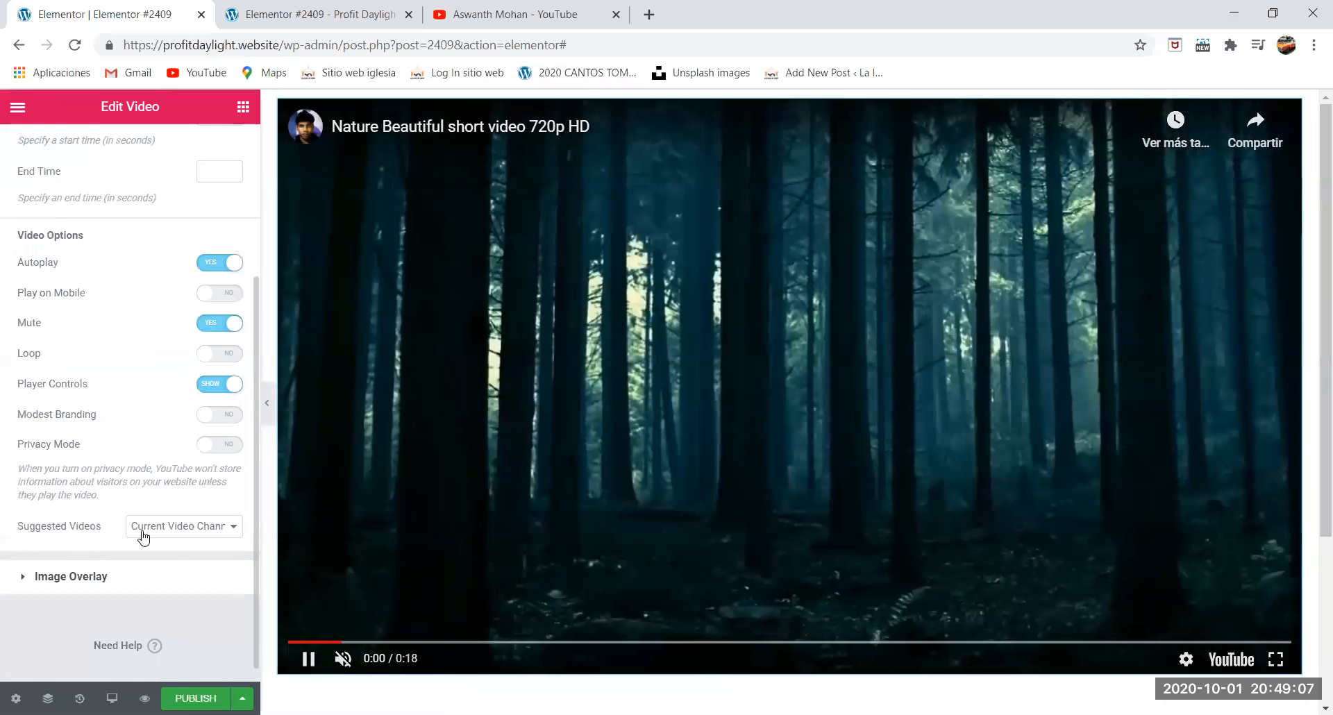
left_click(143, 531)
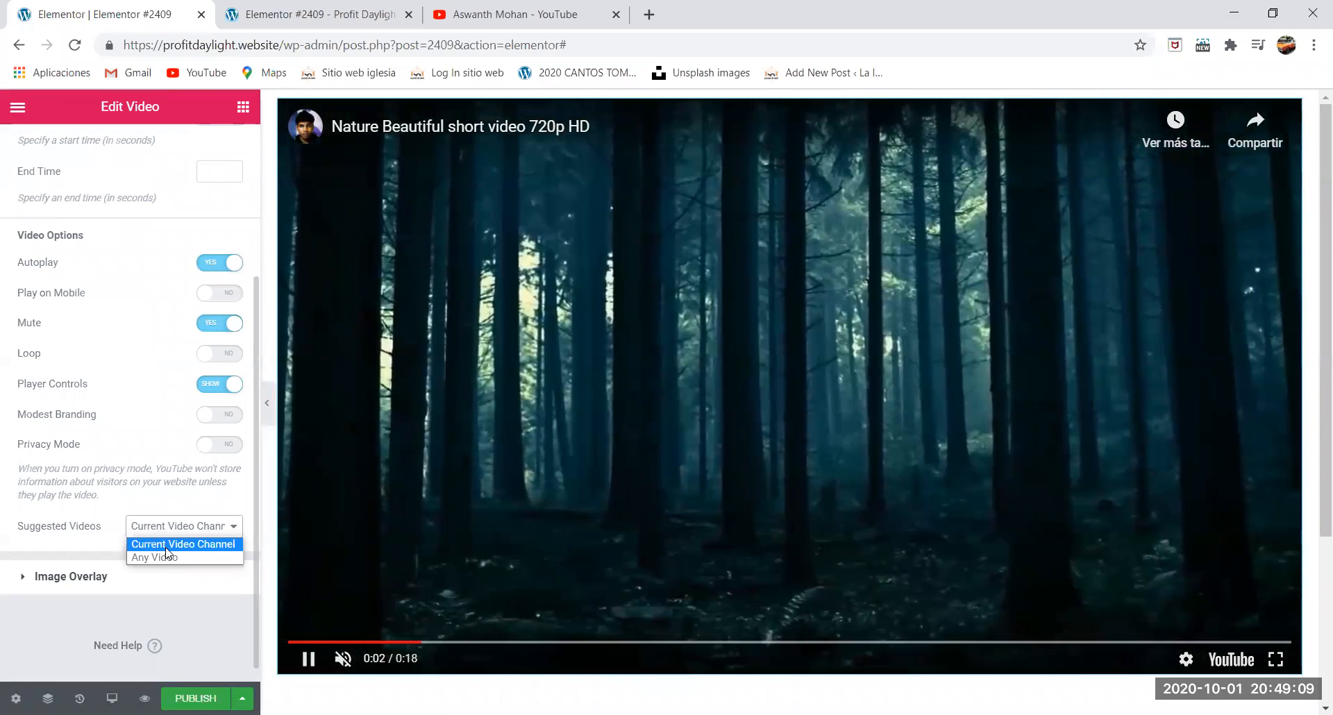
left_click(166, 546)
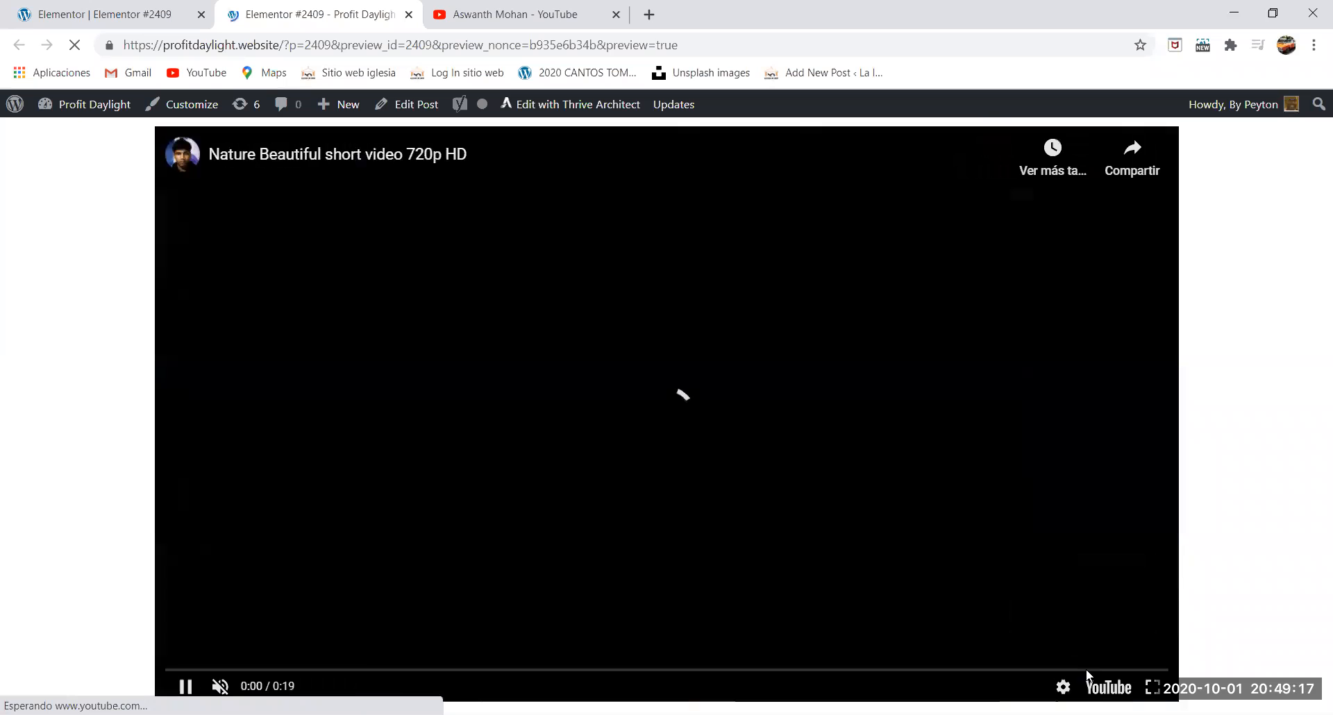
left_click(1086, 670)
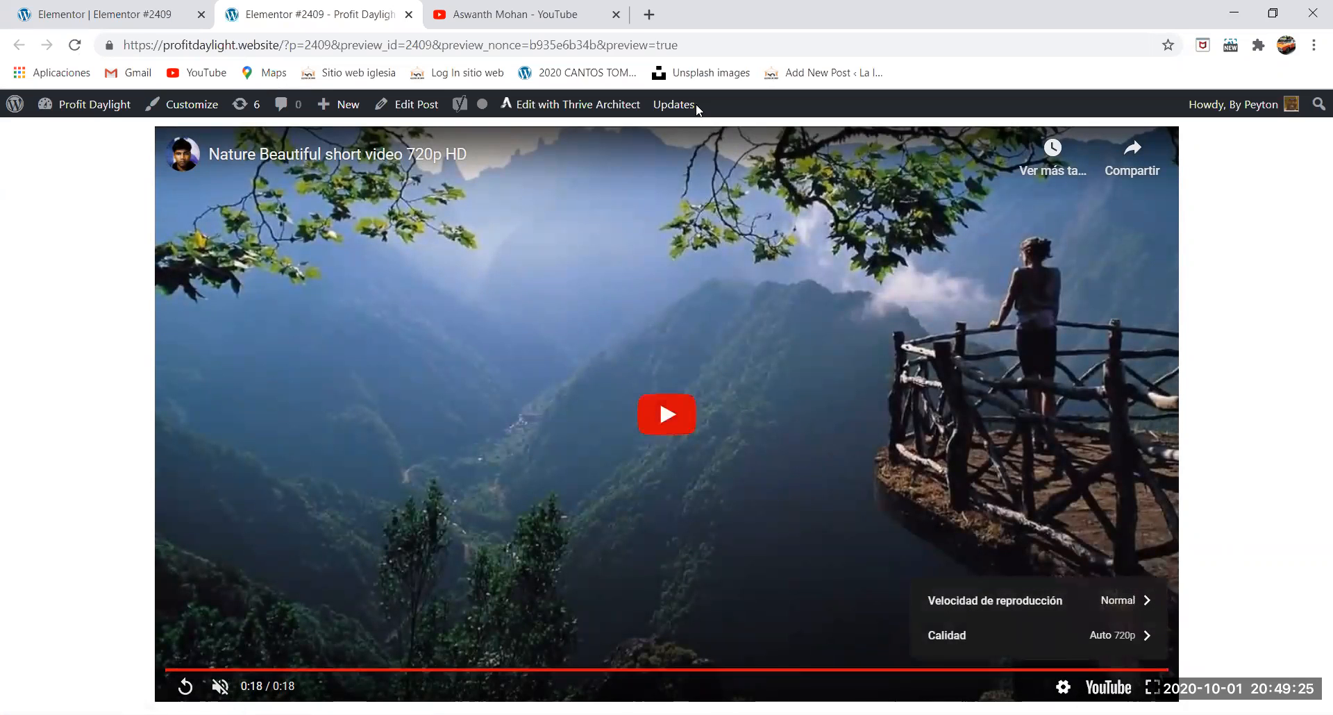
From YouTube's home page, open and pause "America left in shock after first US presidential debate", and open its Channel 4 News channel.
key("ctrl+Tab")
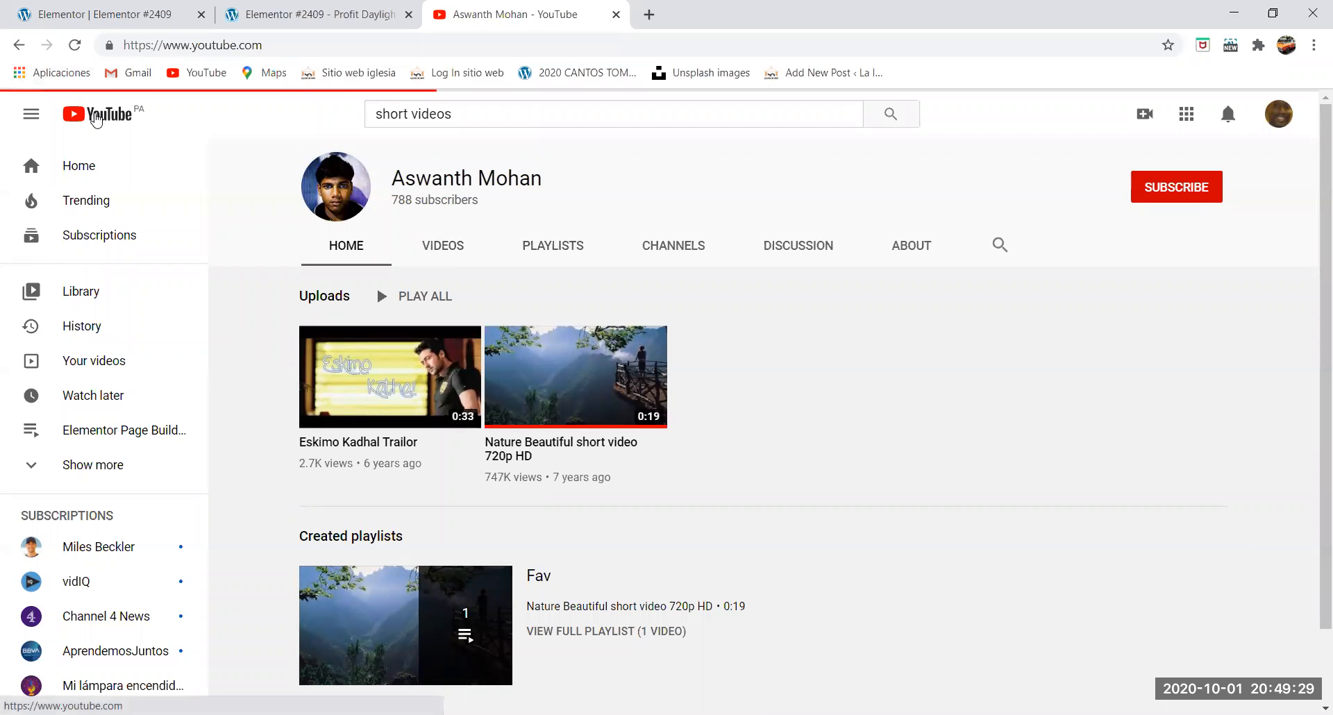
scroll(856, 384, "down", 5)
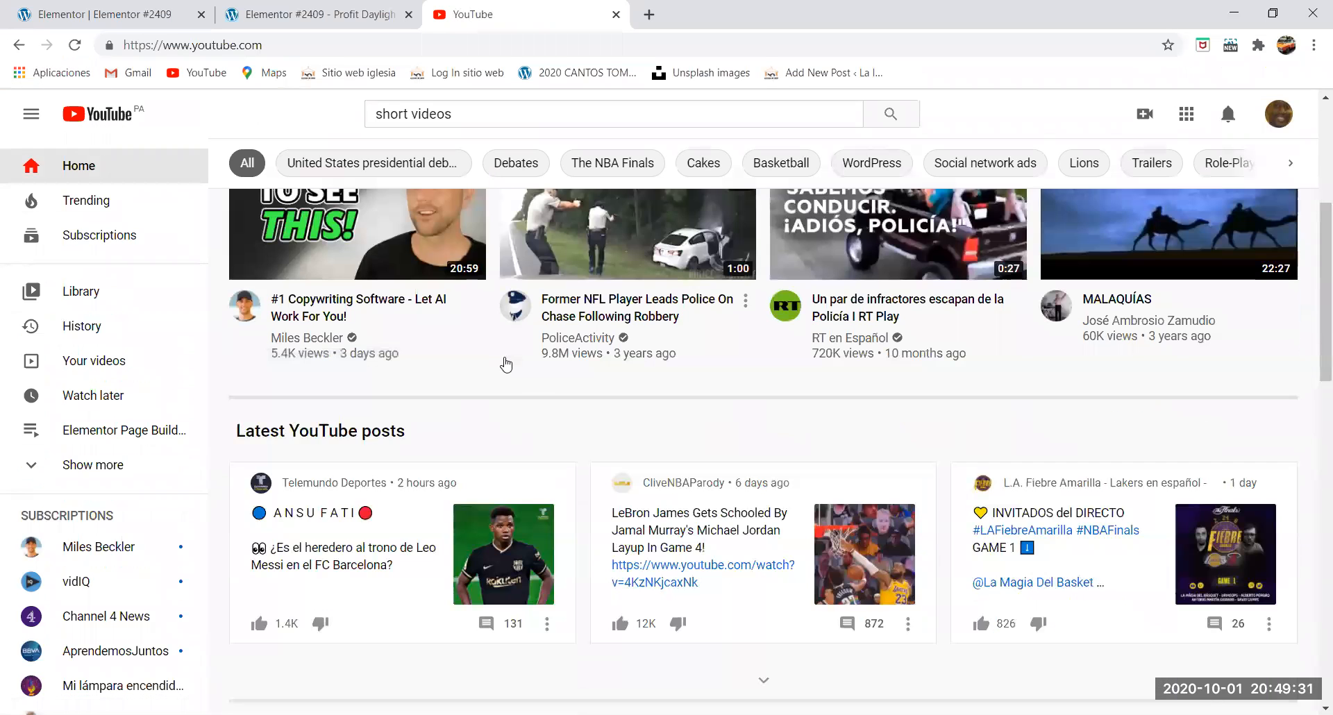
scroll(856, 384, "up", 5)
left_click(843, 347)
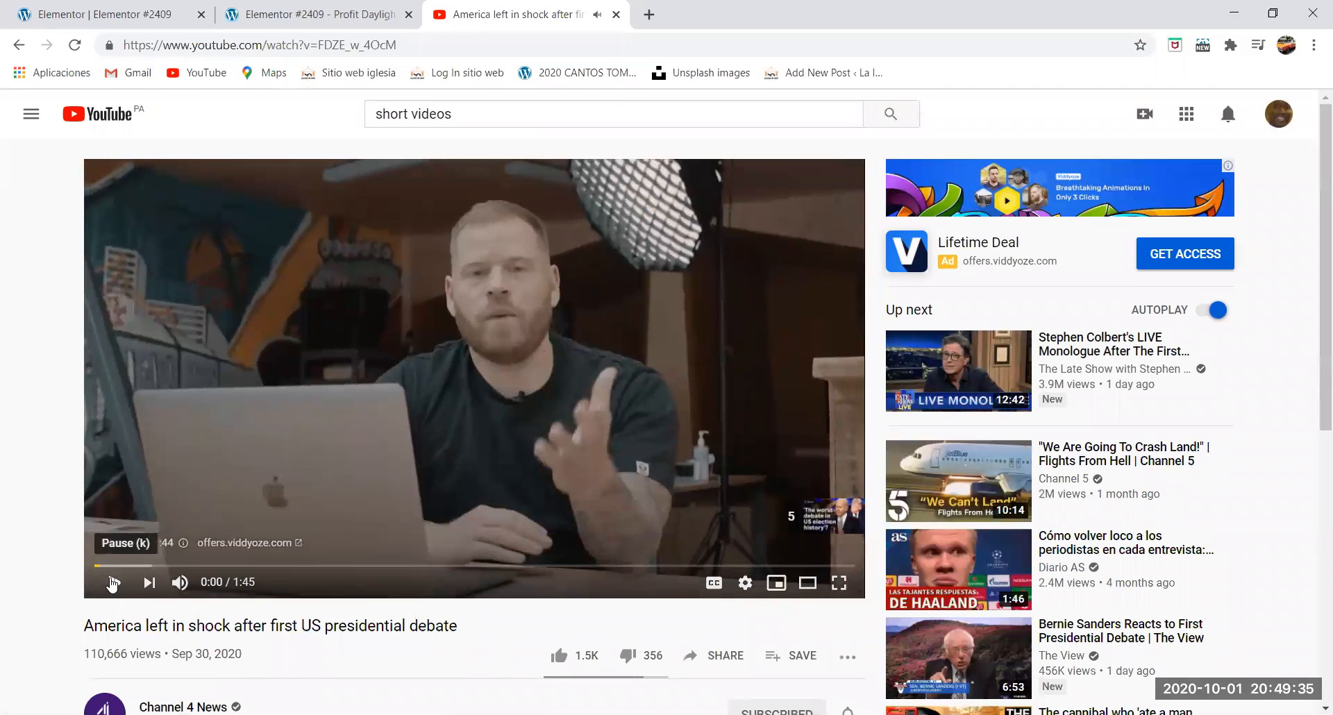
left_click(113, 582)
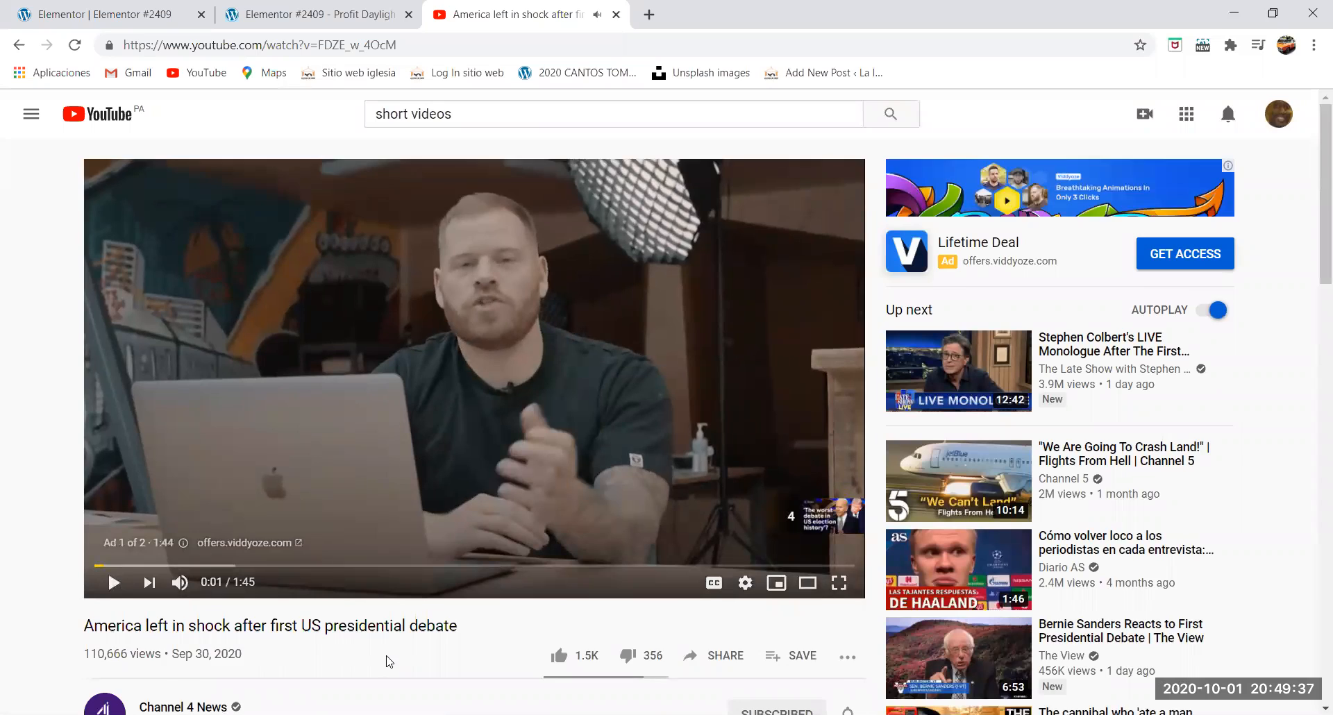
scroll(428, 577, "down", 1)
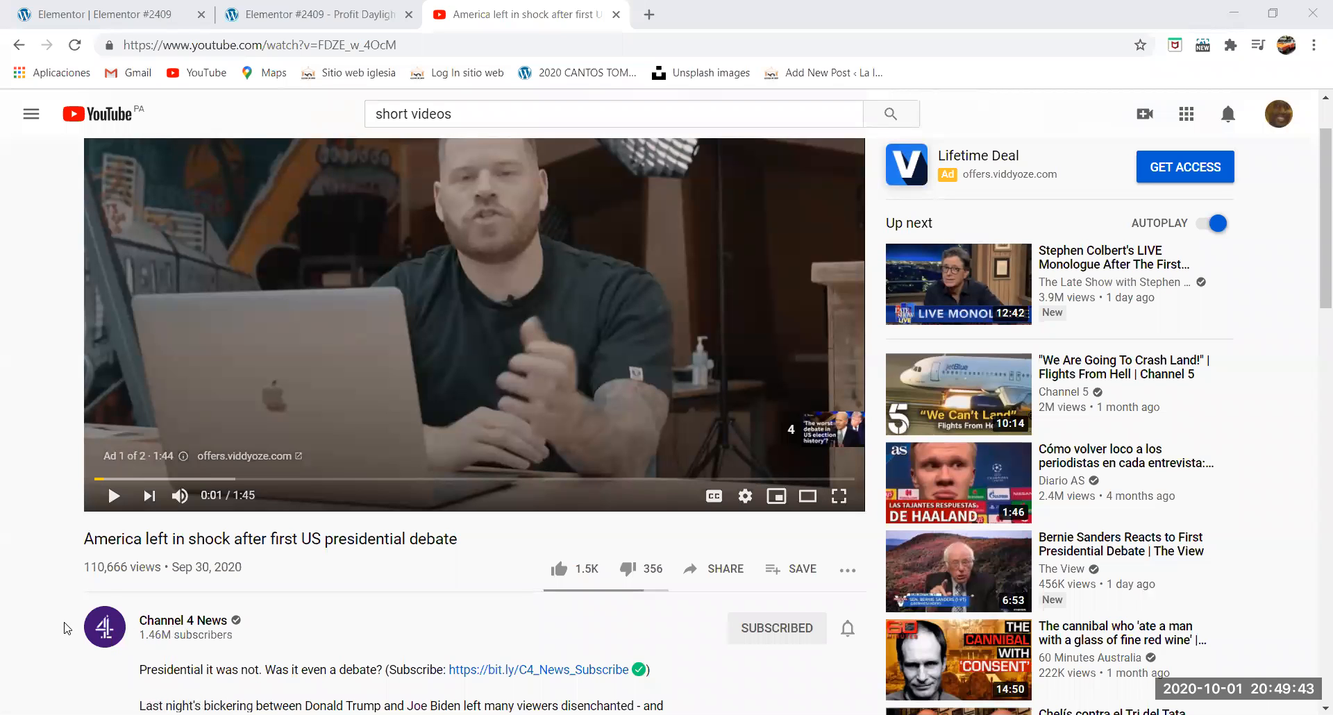
left_click(108, 627)
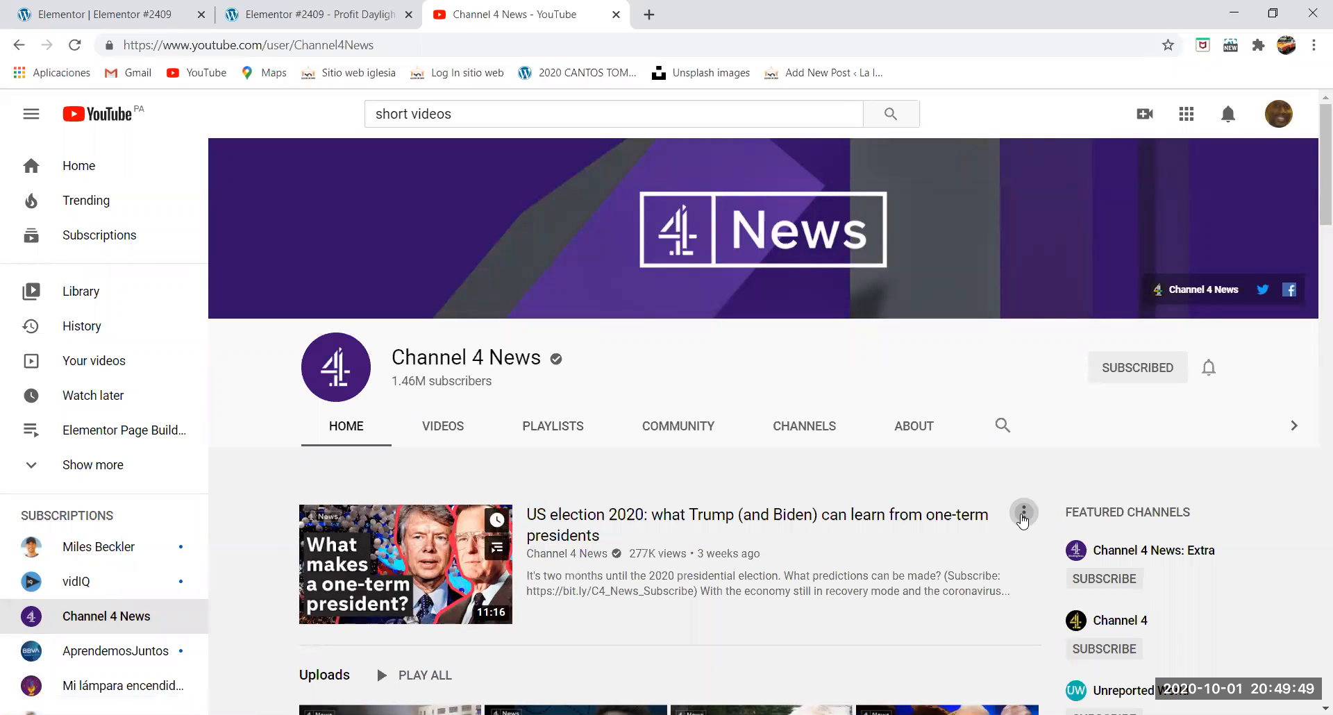
Open and pause the channel's video "US election 2020: what Trump (and Biden) can learn from one-term presidents", and copy its share link.
left_click(1023, 514)
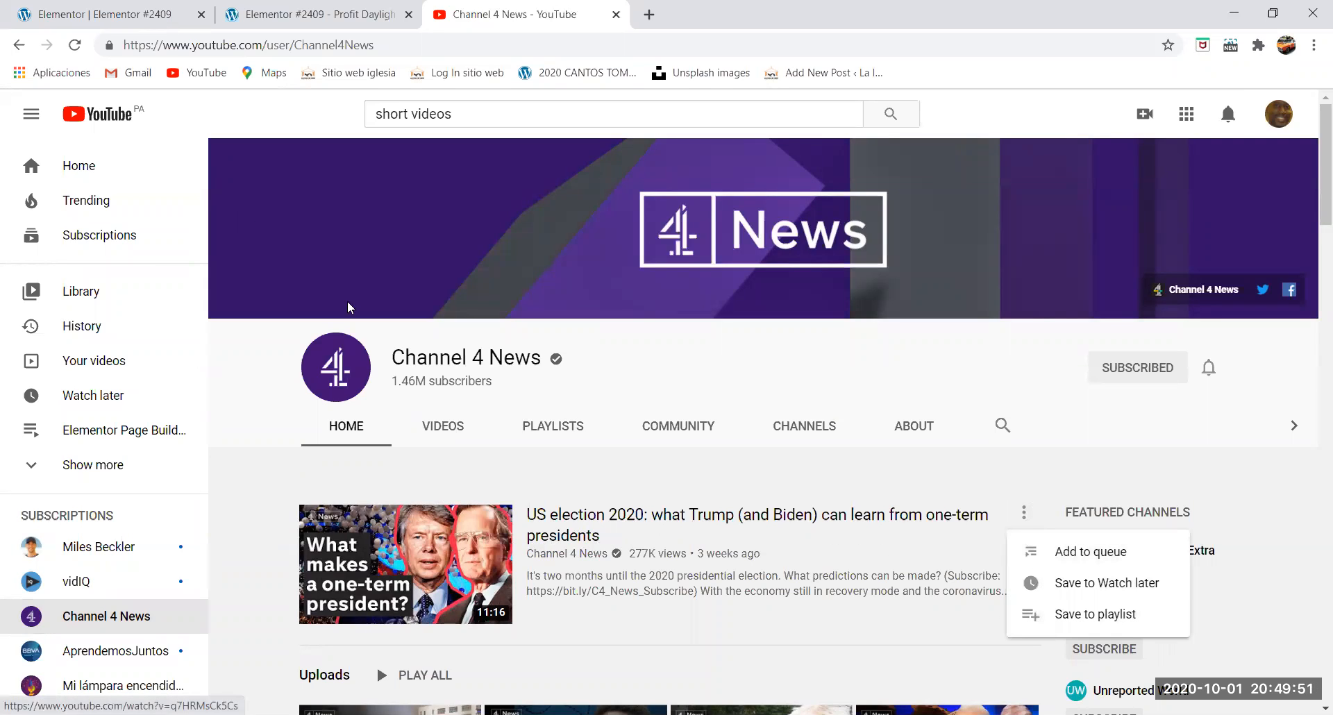
left_click(397, 580)
left_click(397, 580)
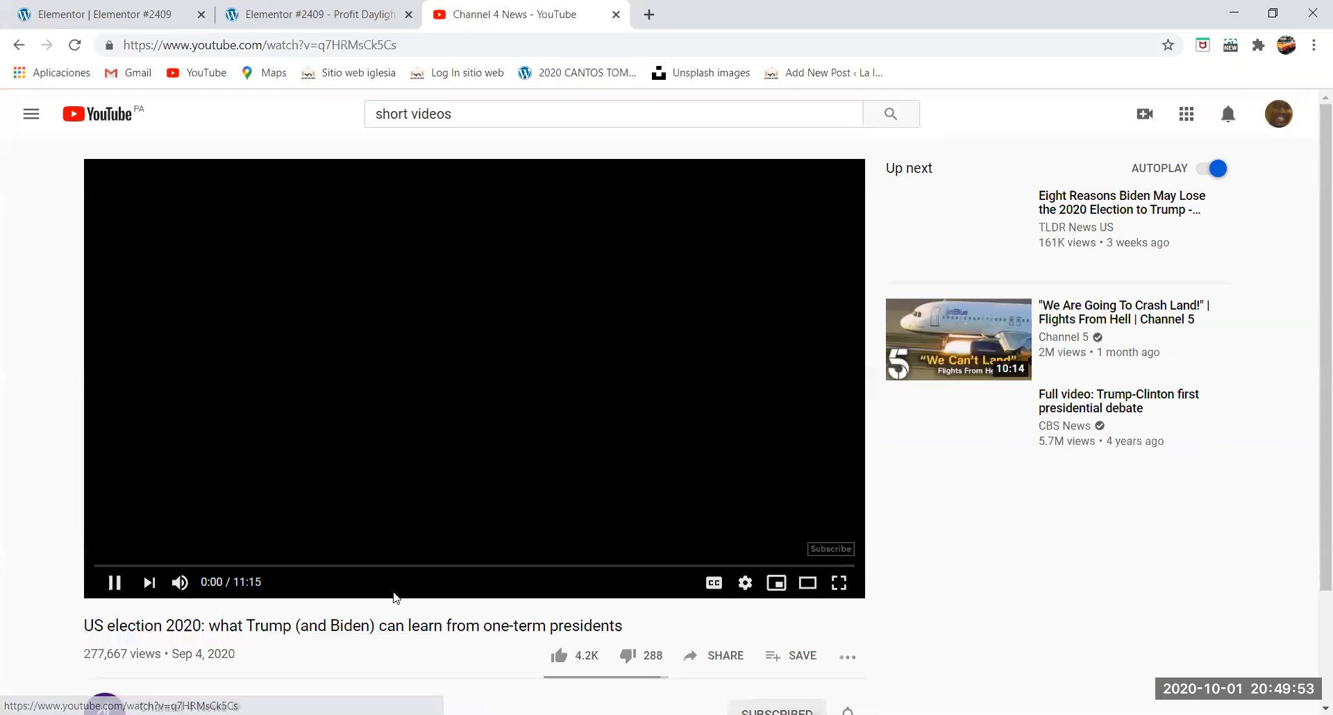
key("space")
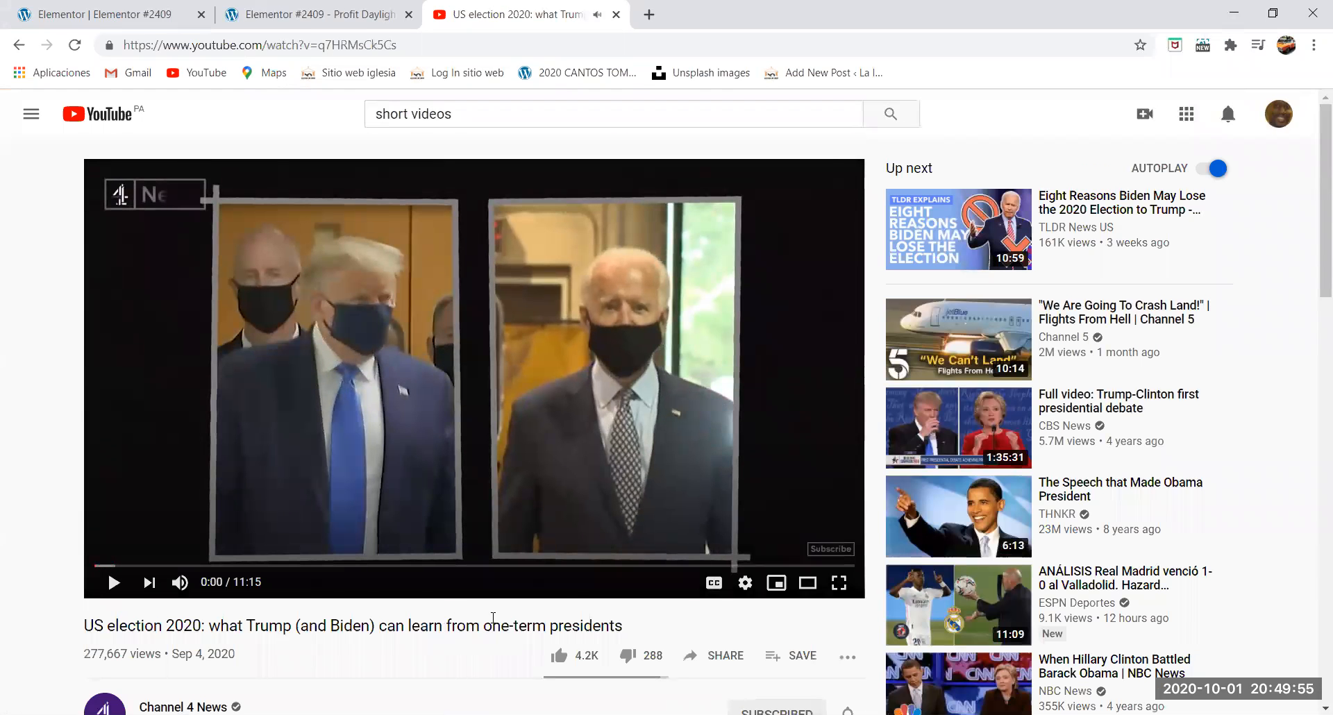
scroll(493, 618, "down", 3)
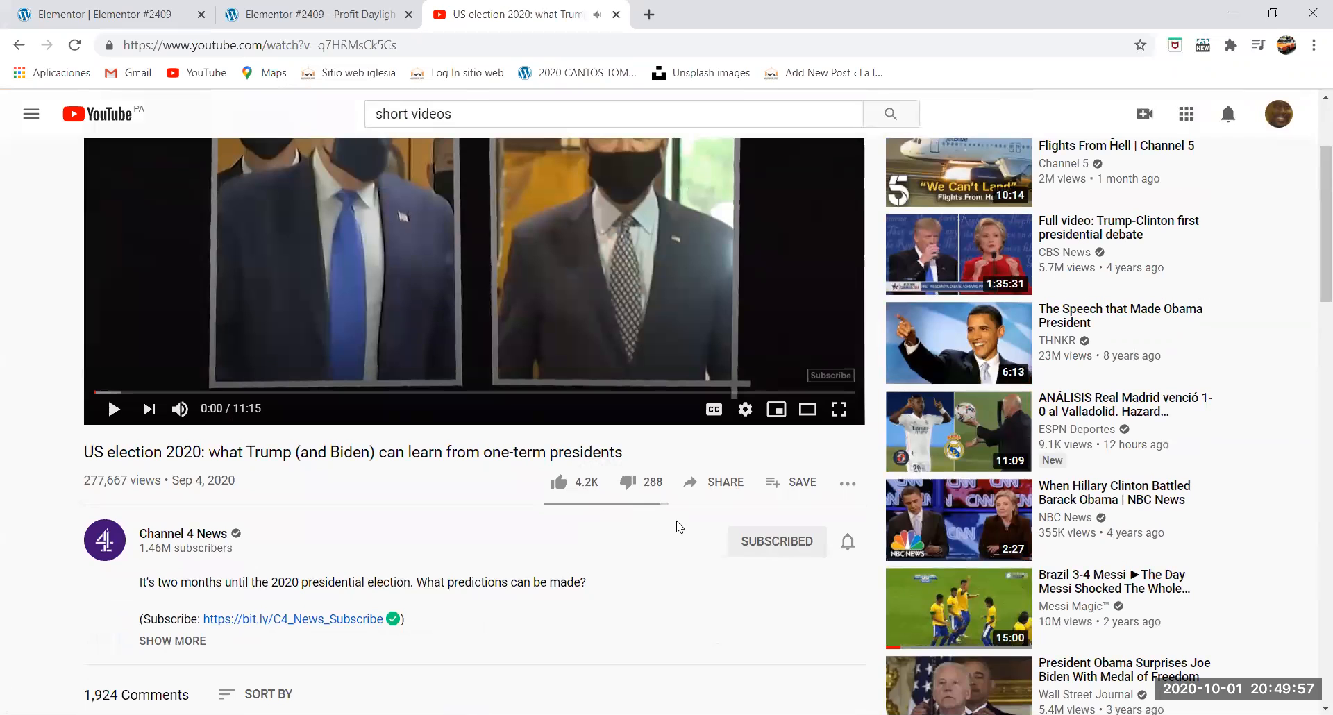
left_click(713, 483)
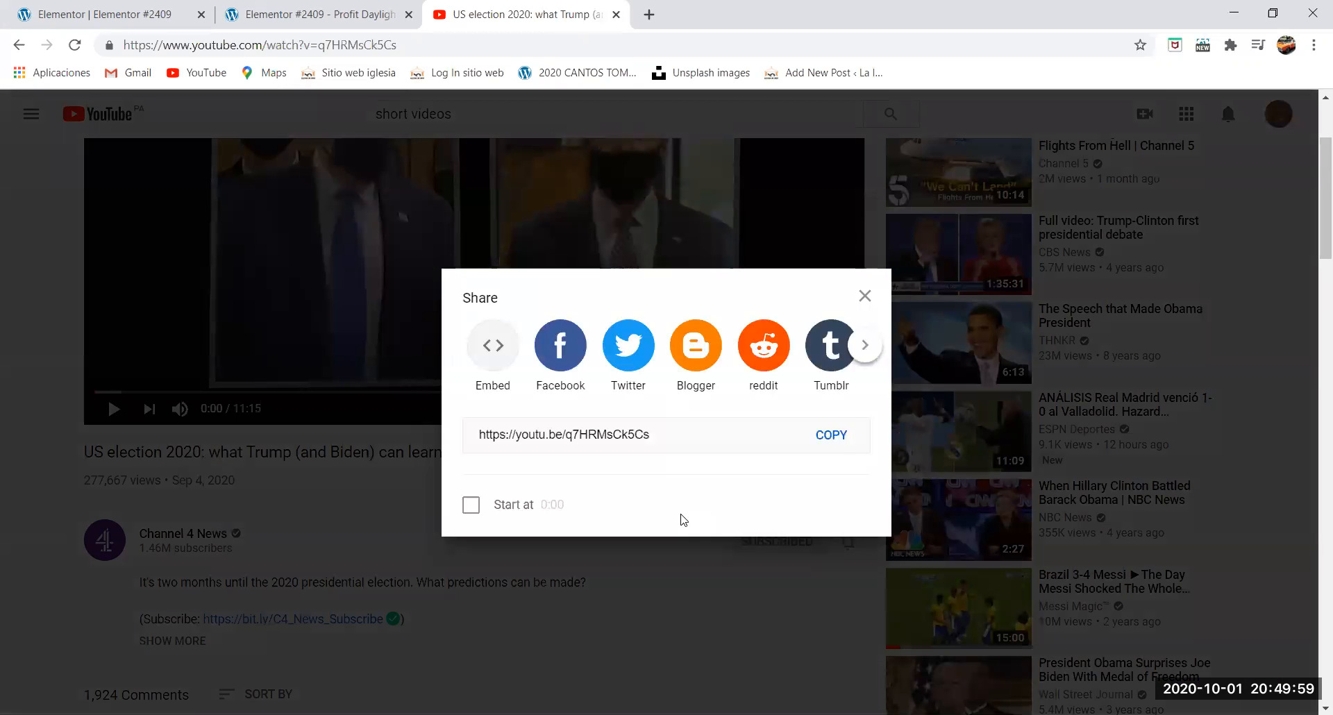
key("ctrl+1")
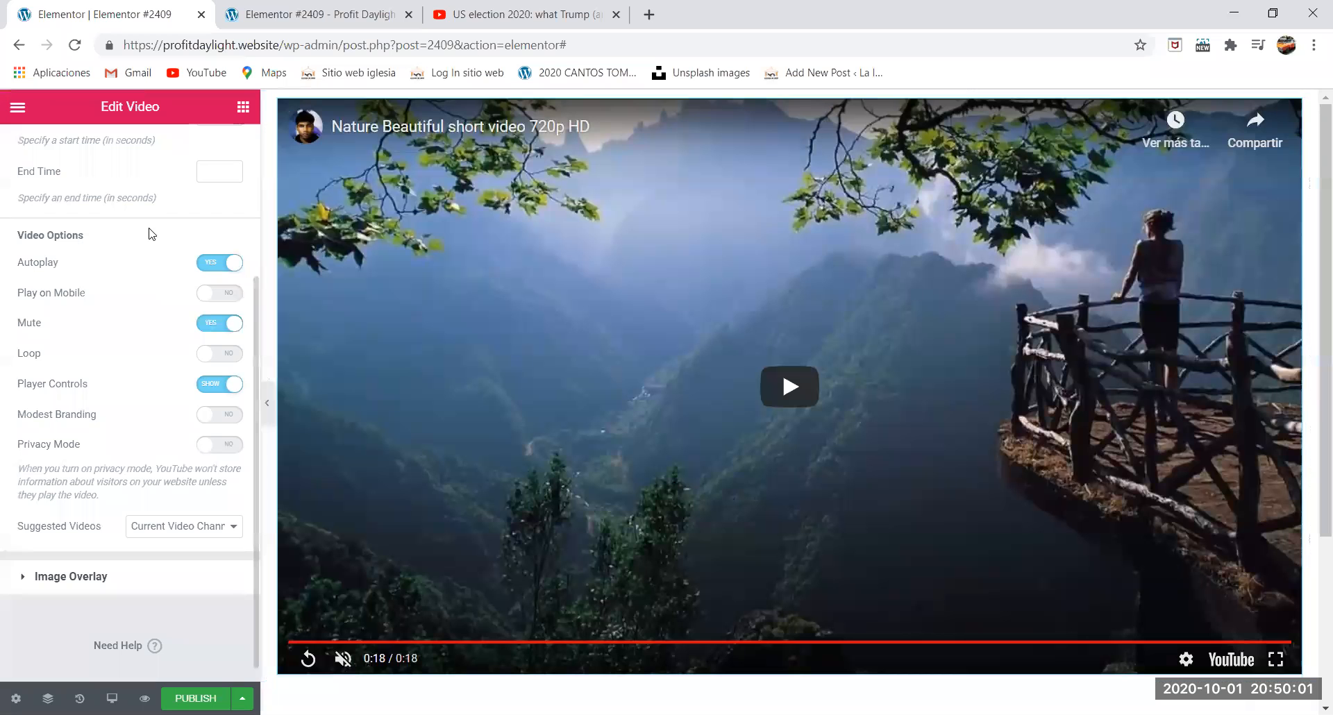
right_click(122, 298)
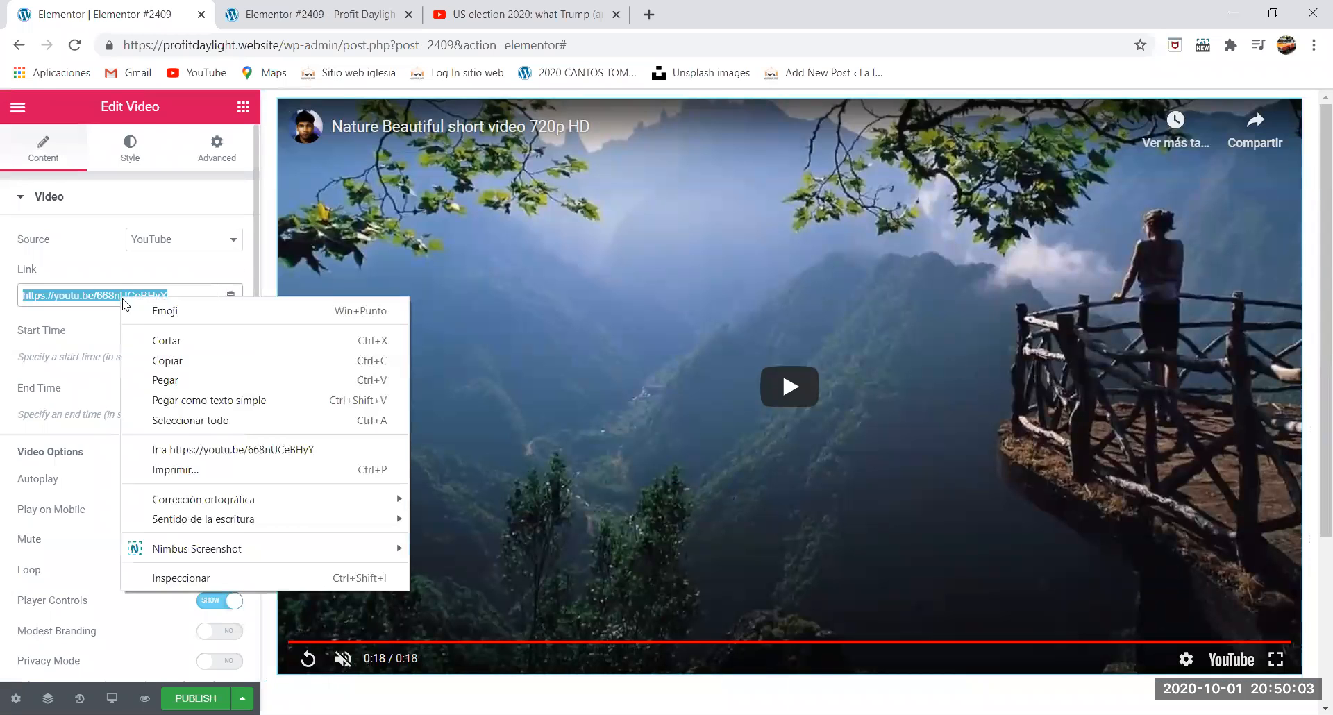
left_click(159, 380)
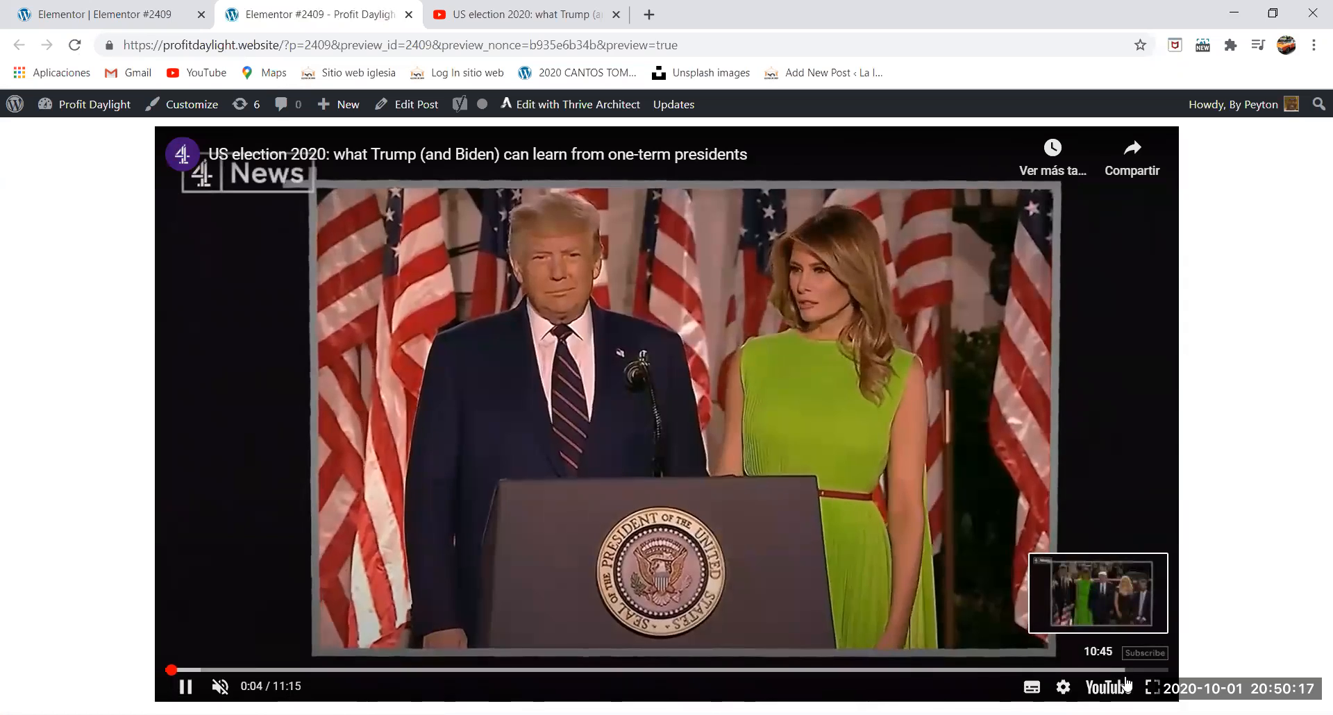
Skip the previewed video to about 10:45, and compare its closing suggestions with the uploads on YouTube's Channel 4 News channel.
left_click(1122, 672)
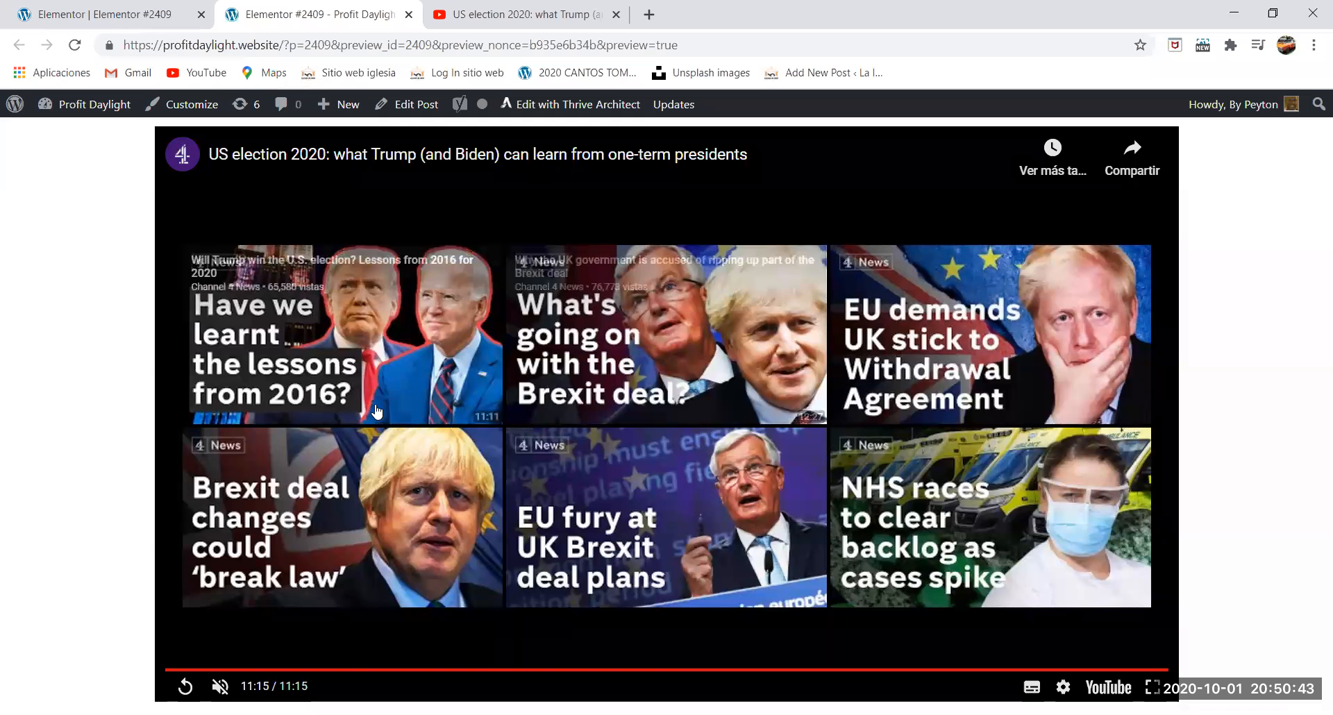
left_click(465, 7)
key("Escape")
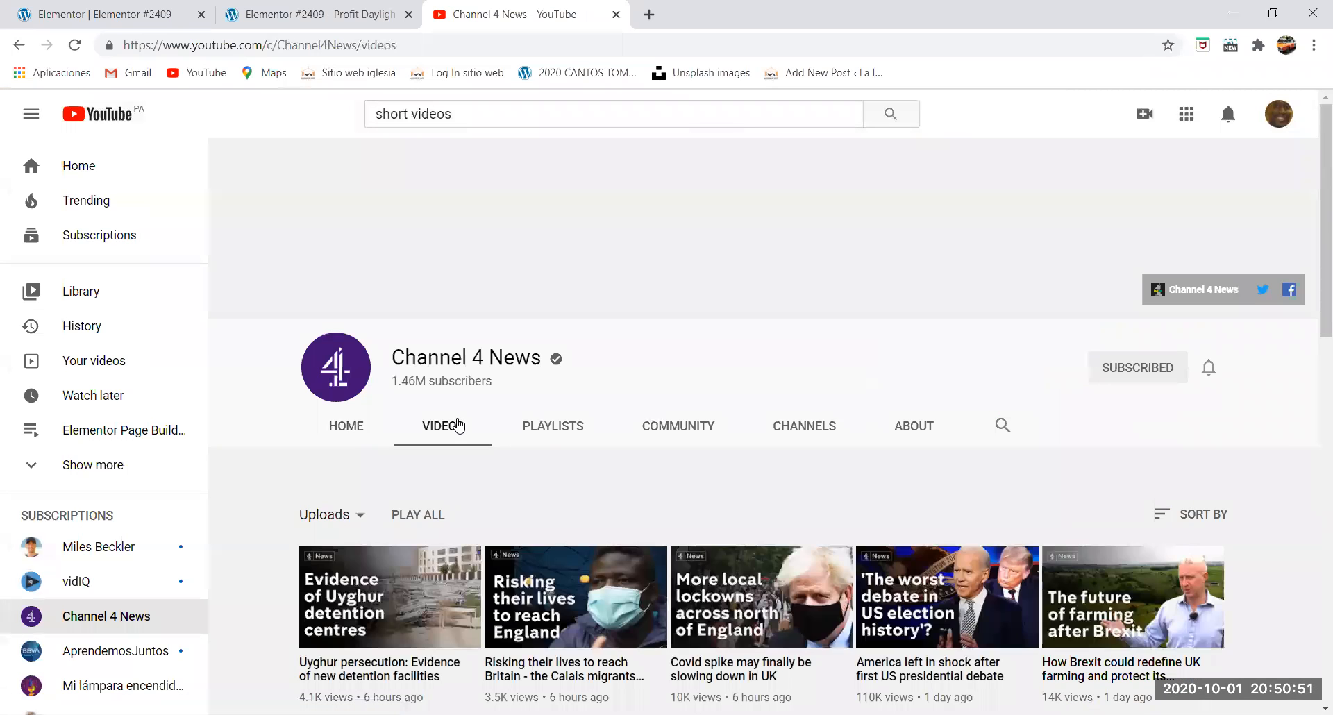
scroll(712, 535, "down", 3)
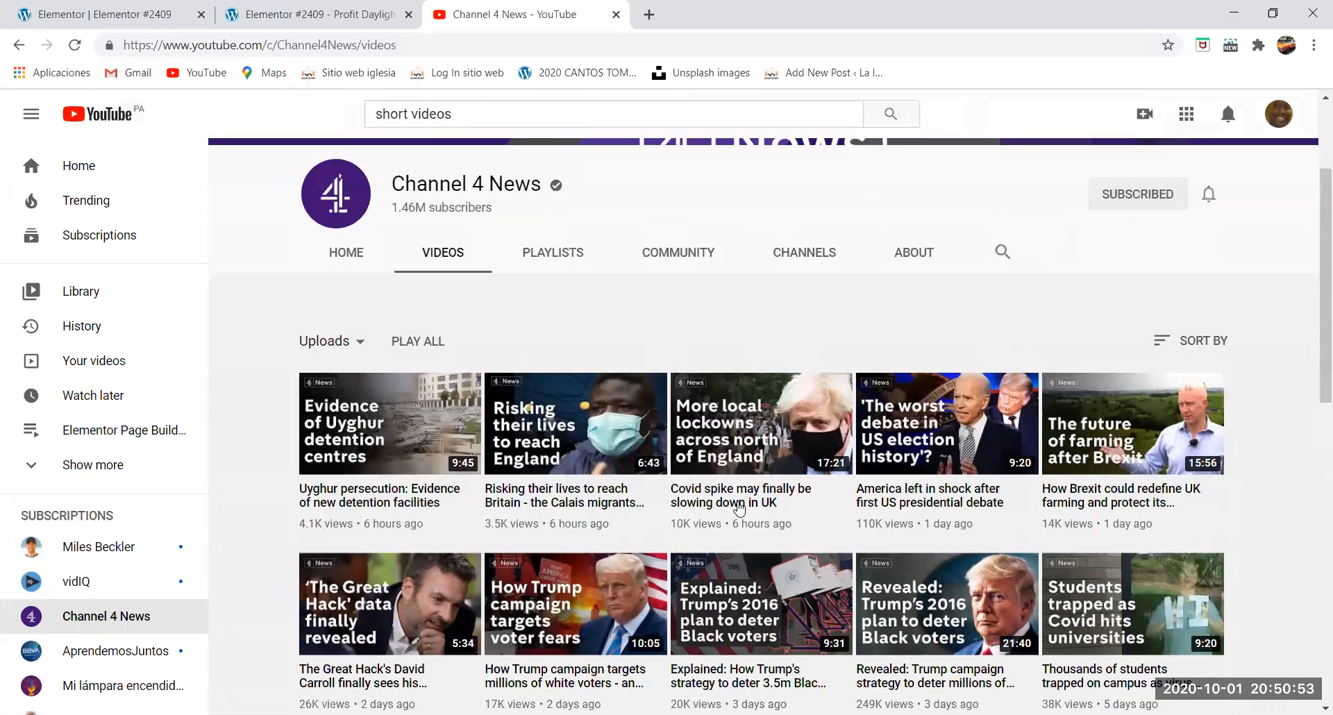
scroll(740, 509, "down", 1)
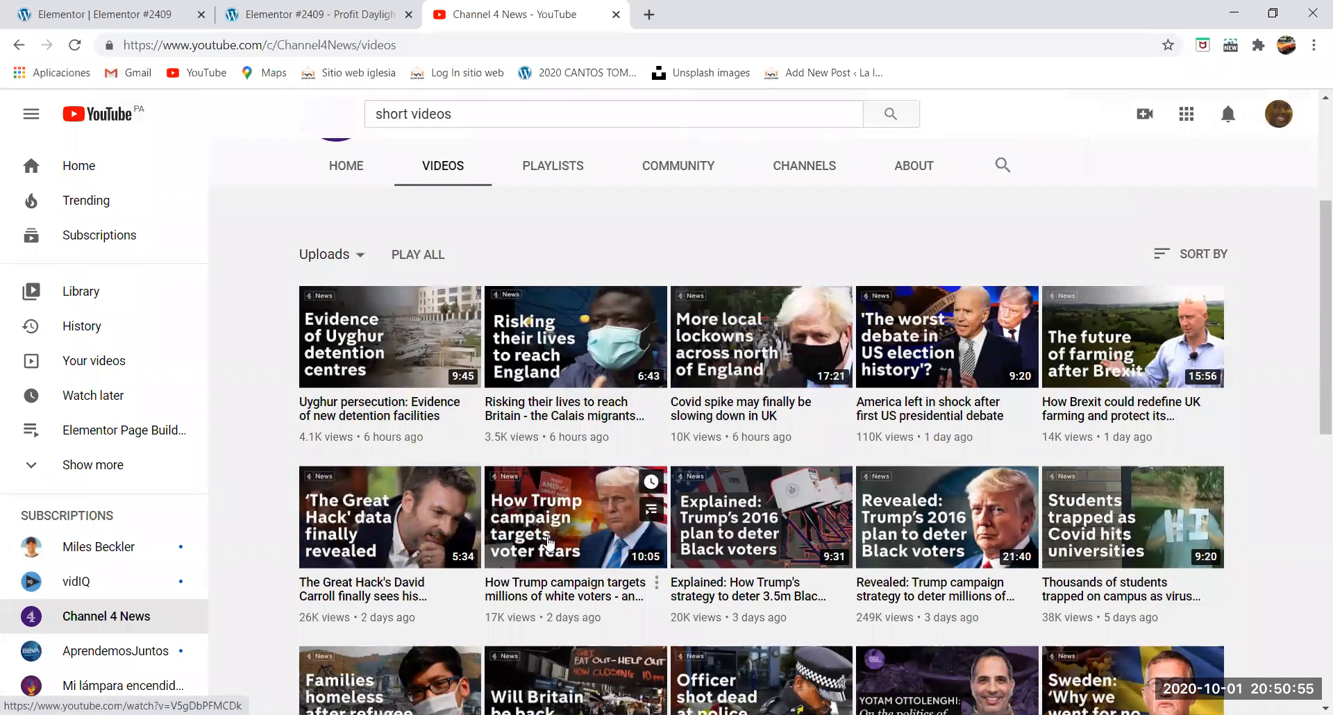
scroll(671, 410, "down", 1)
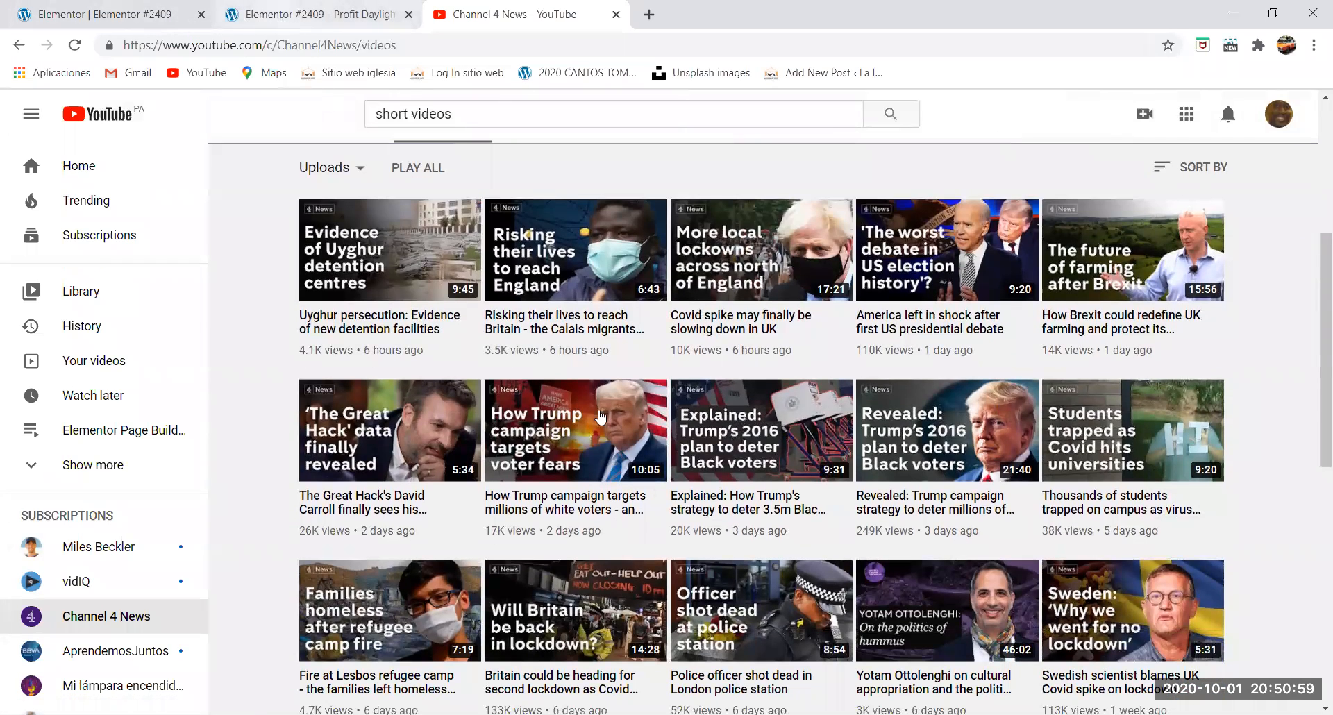
Return to the Elementor editor and set the video widget's Suggested Videos option to Any Video.
left_click(313, 14)
left_click(132, 16)
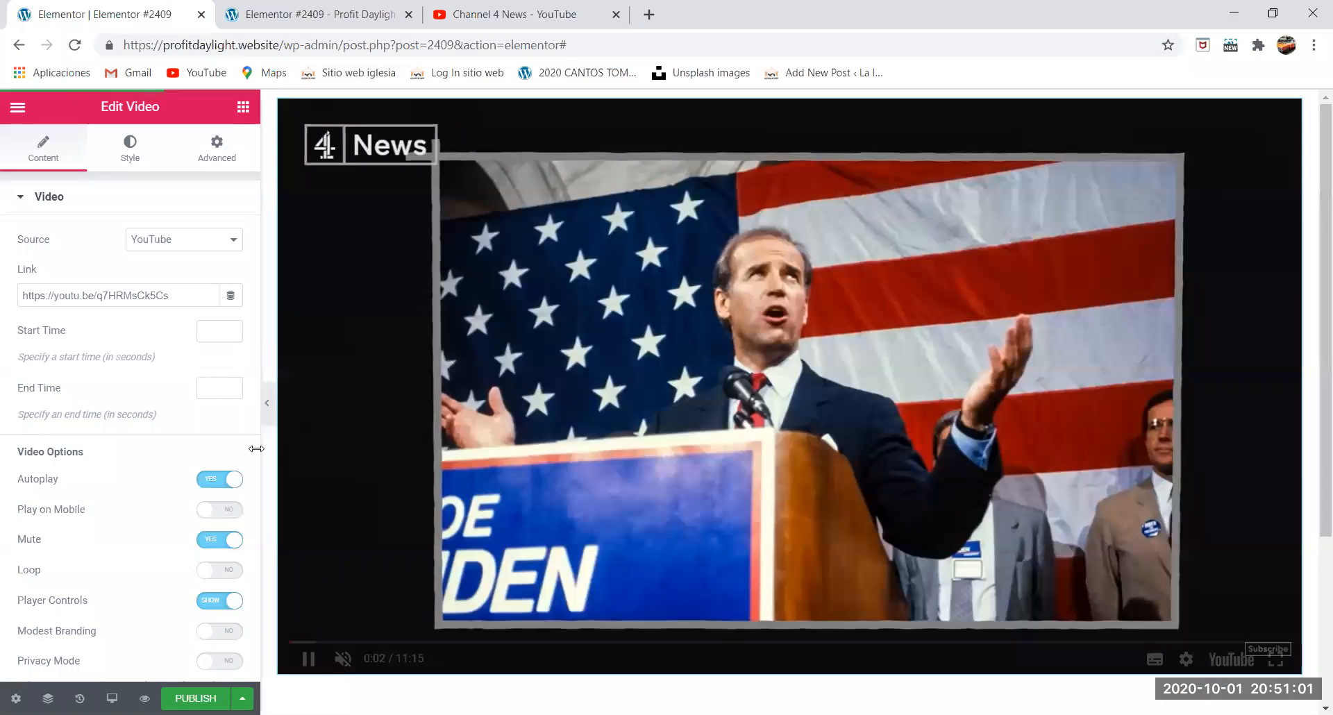
scroll(160, 542, "down", 3)
left_click(182, 538)
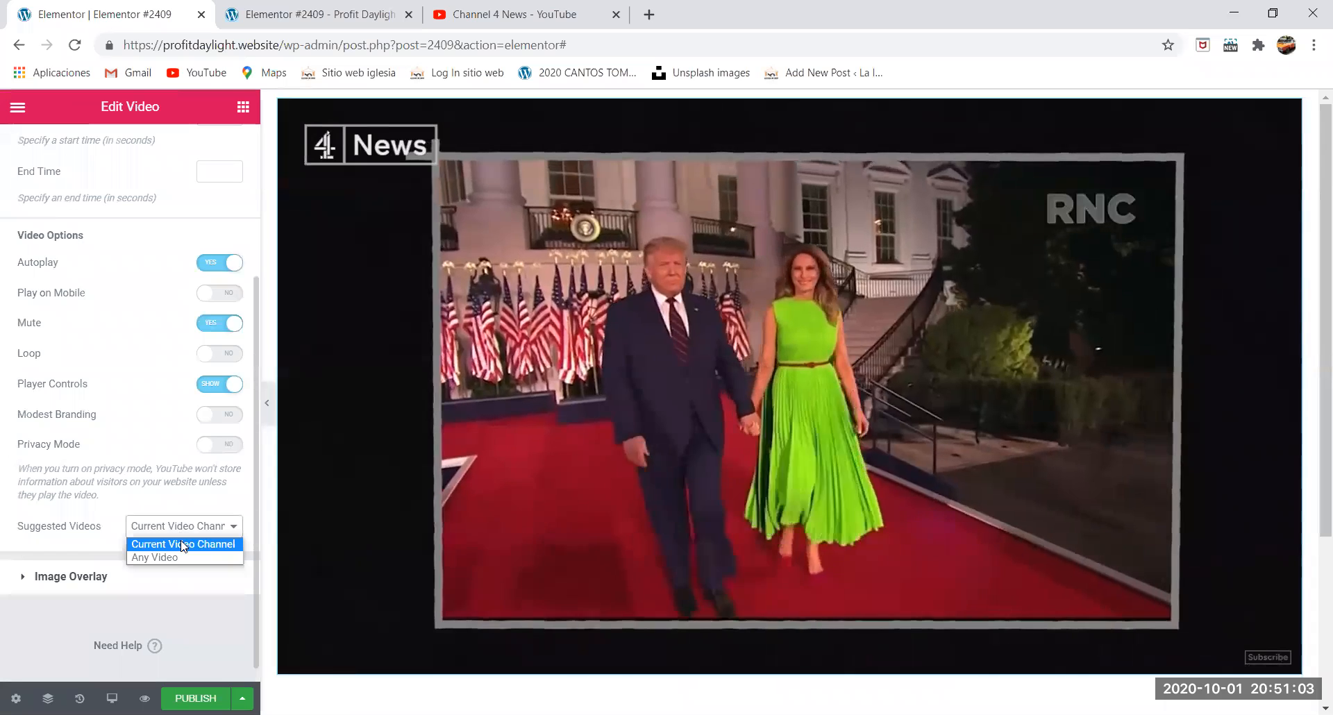
left_click(179, 554)
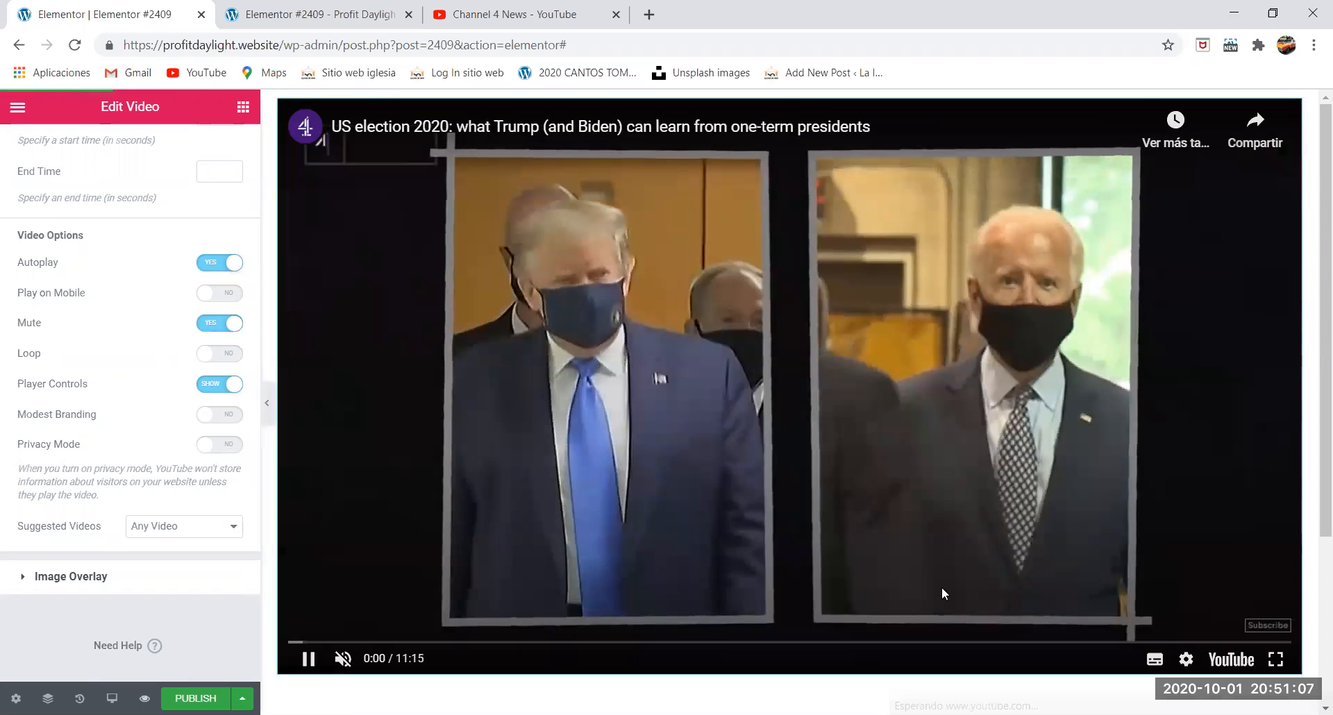
Skip the previewed video to about 11:01 to examine its closing suggestions, and return to the Elementor editor.
left_click(354, 21)
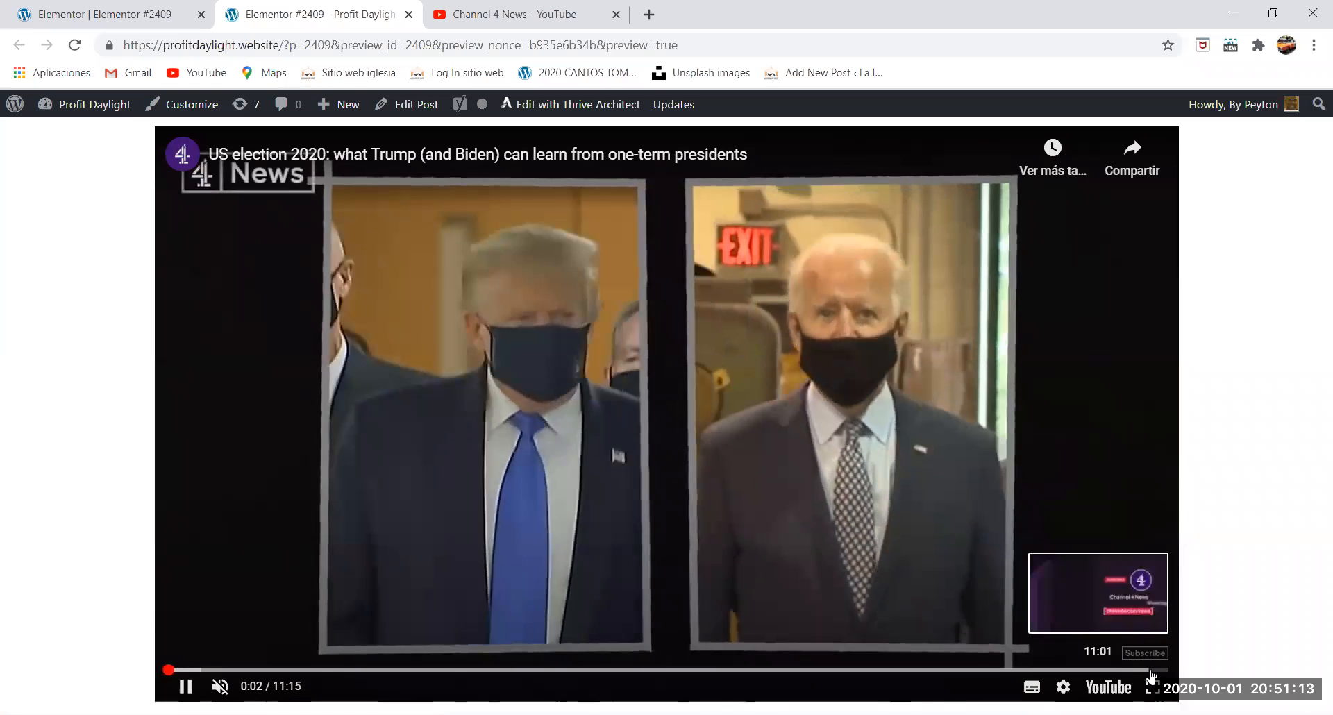
left_click(1150, 670)
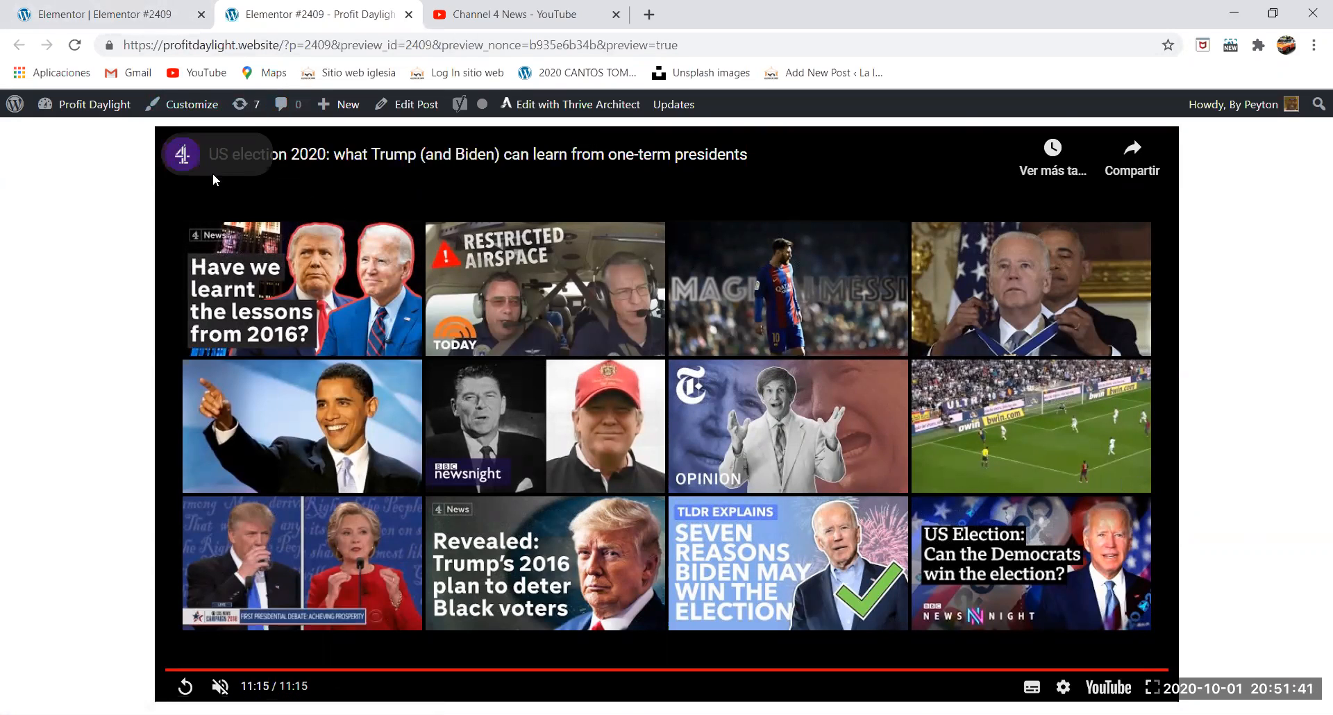
left_click(117, 14)
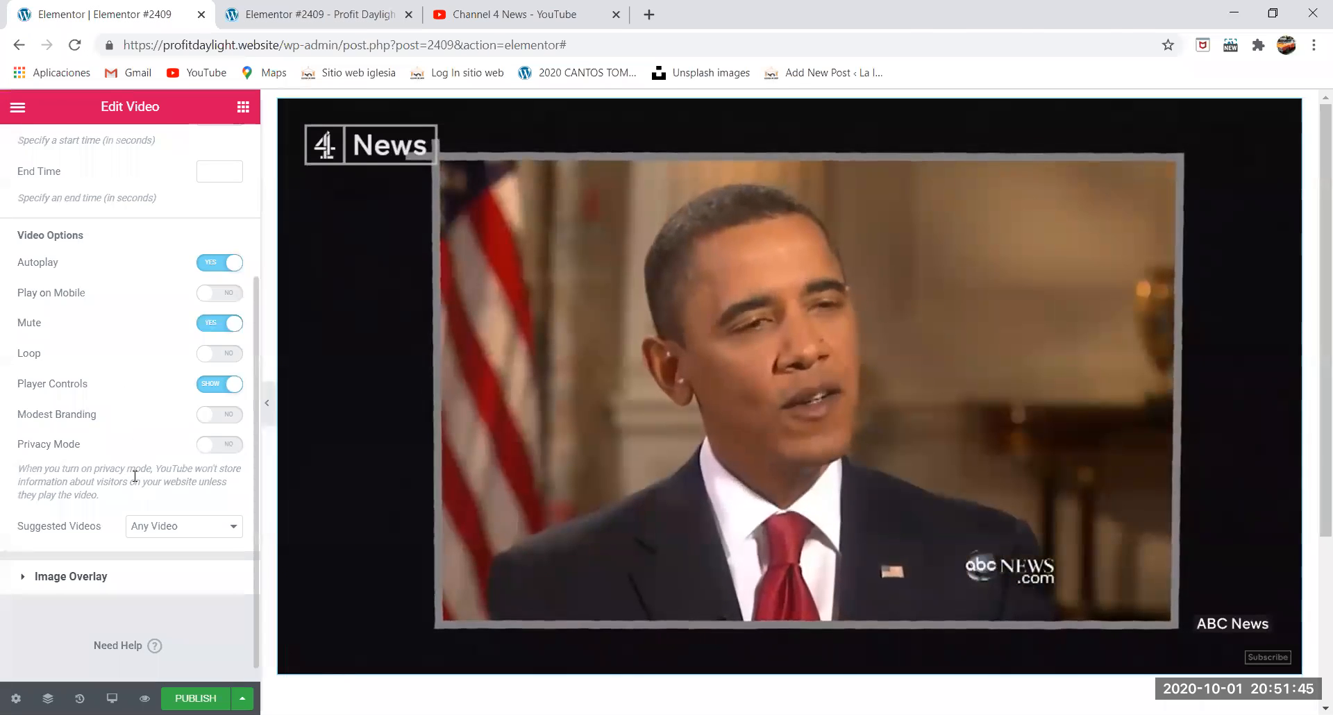
Pause the video in the editor canvas and turn on the video widget's Image Overlay.
scroll(132, 481, "down", 1)
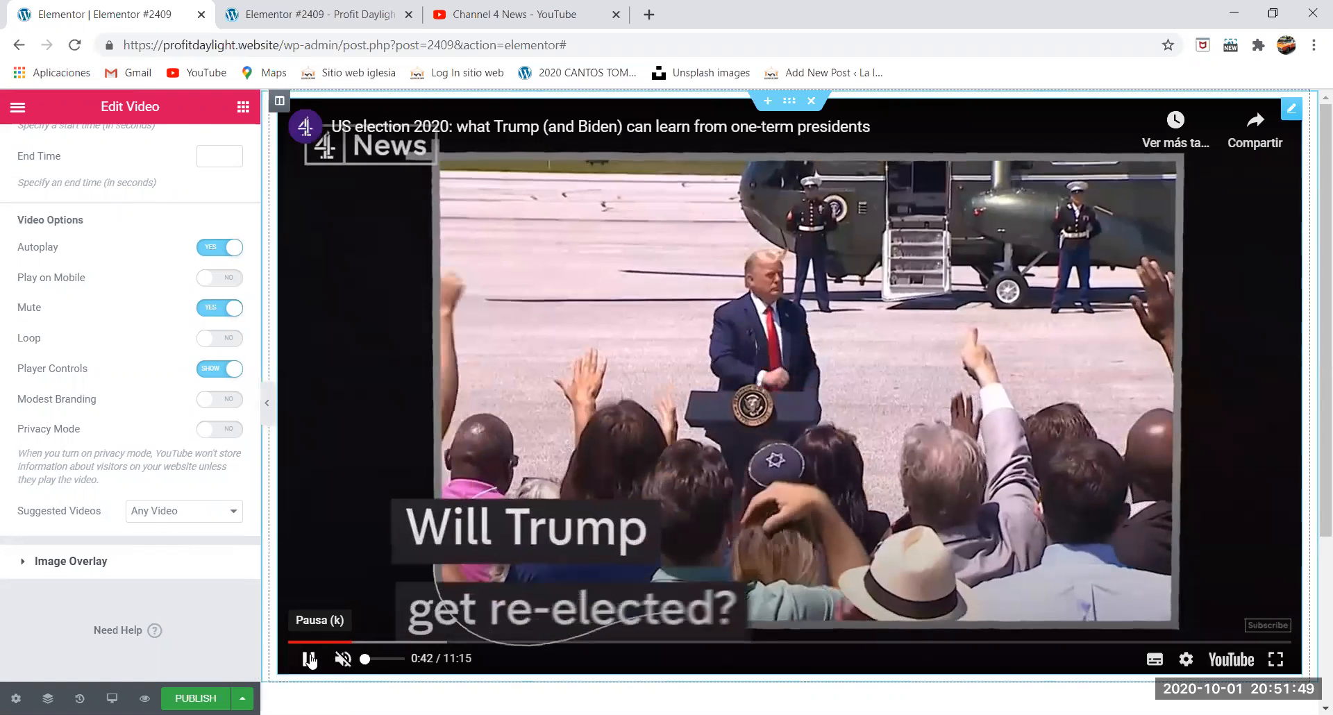
left_click(308, 659)
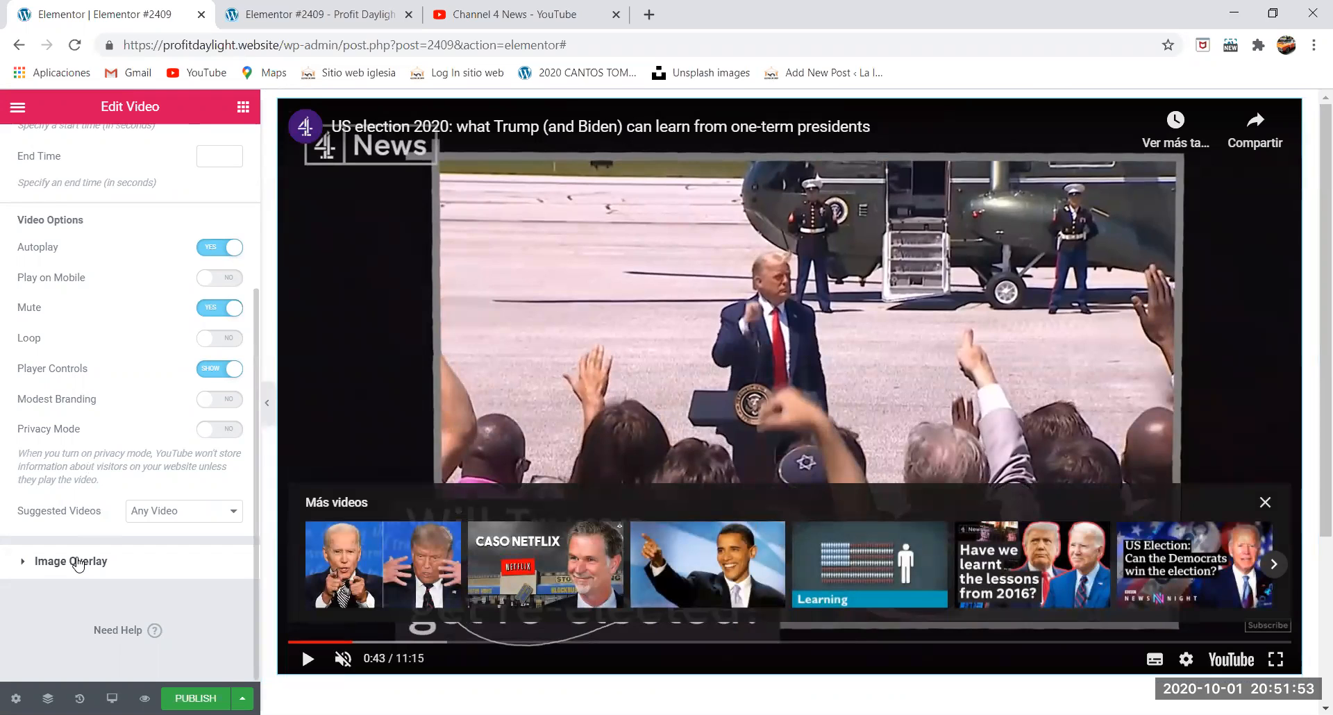
left_click(71, 561)
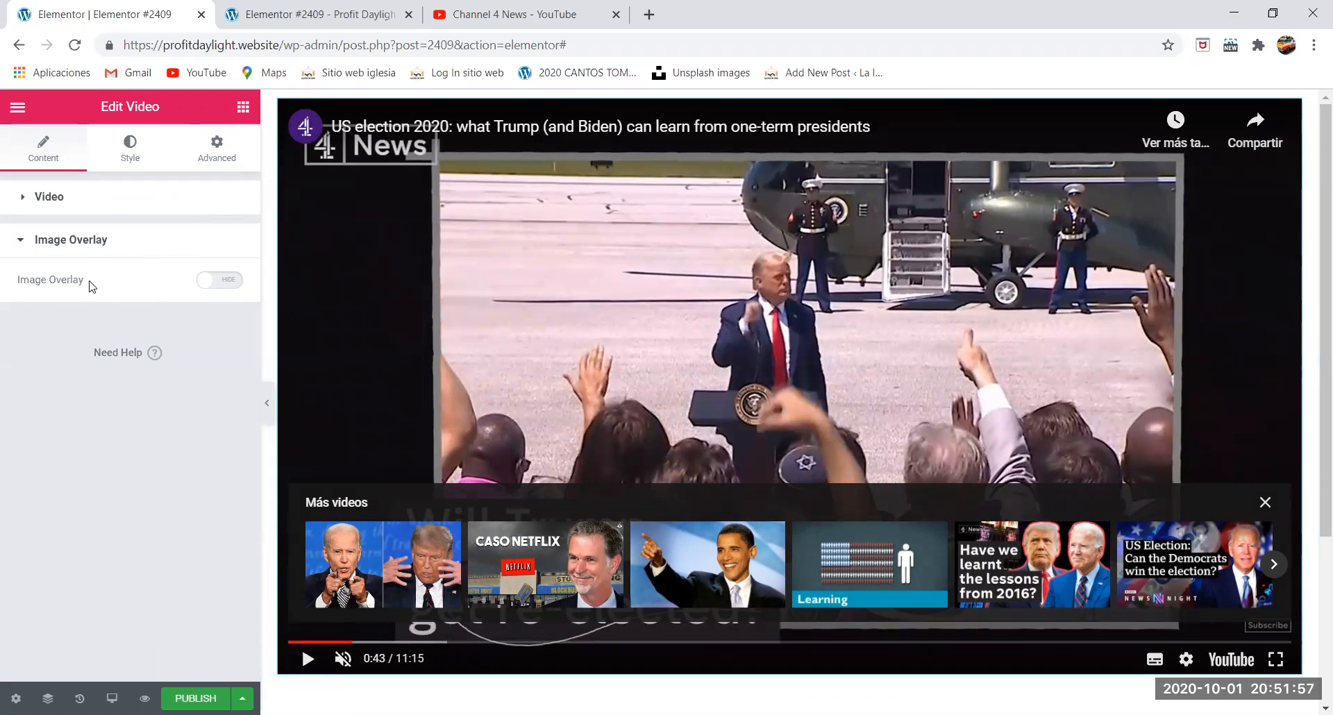
left_click(235, 285)
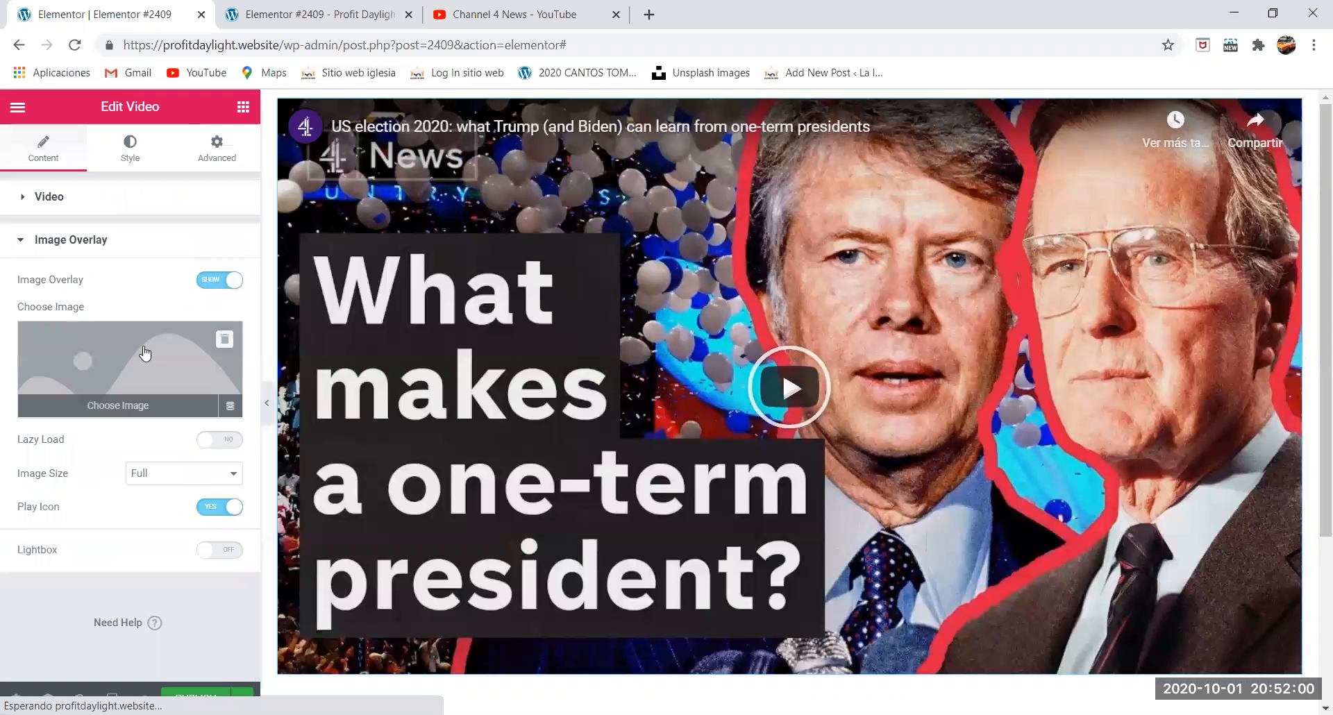
Look at the images available for the overlay, and check the reloaded page preview before returning to the editor.
left_click(144, 354)
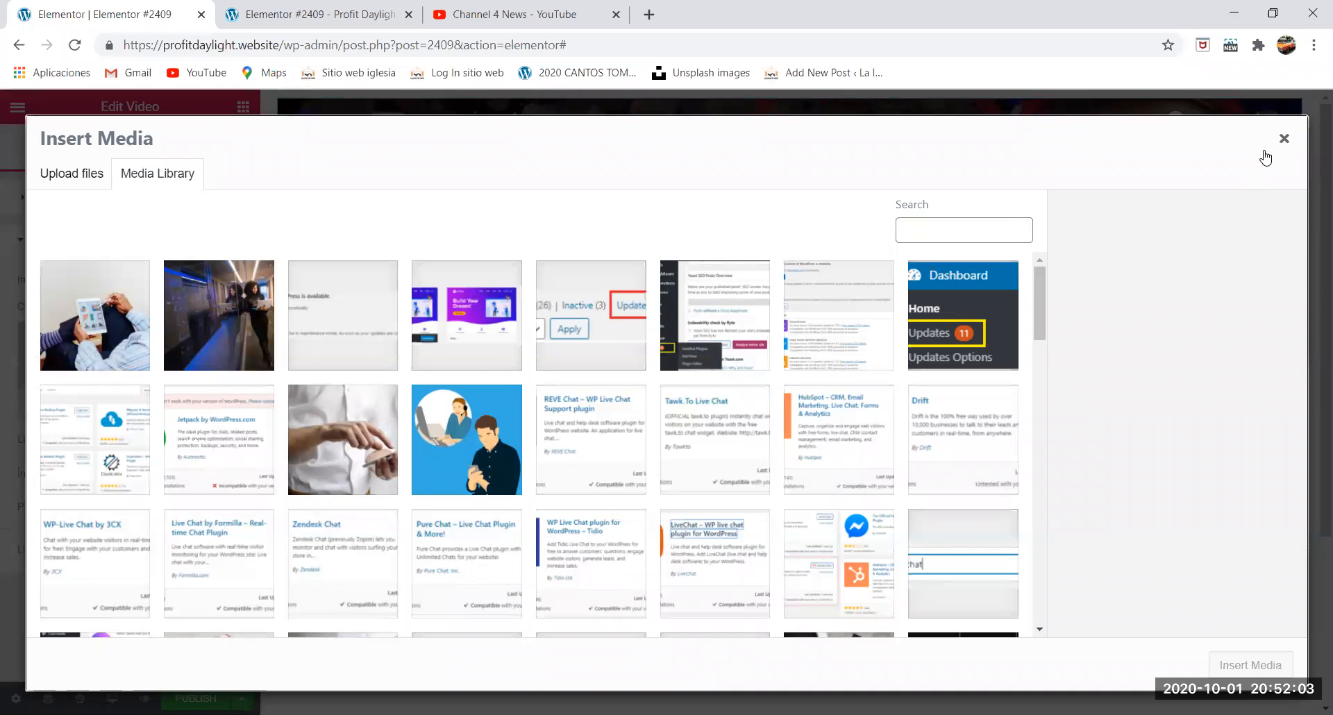
left_click(1284, 139)
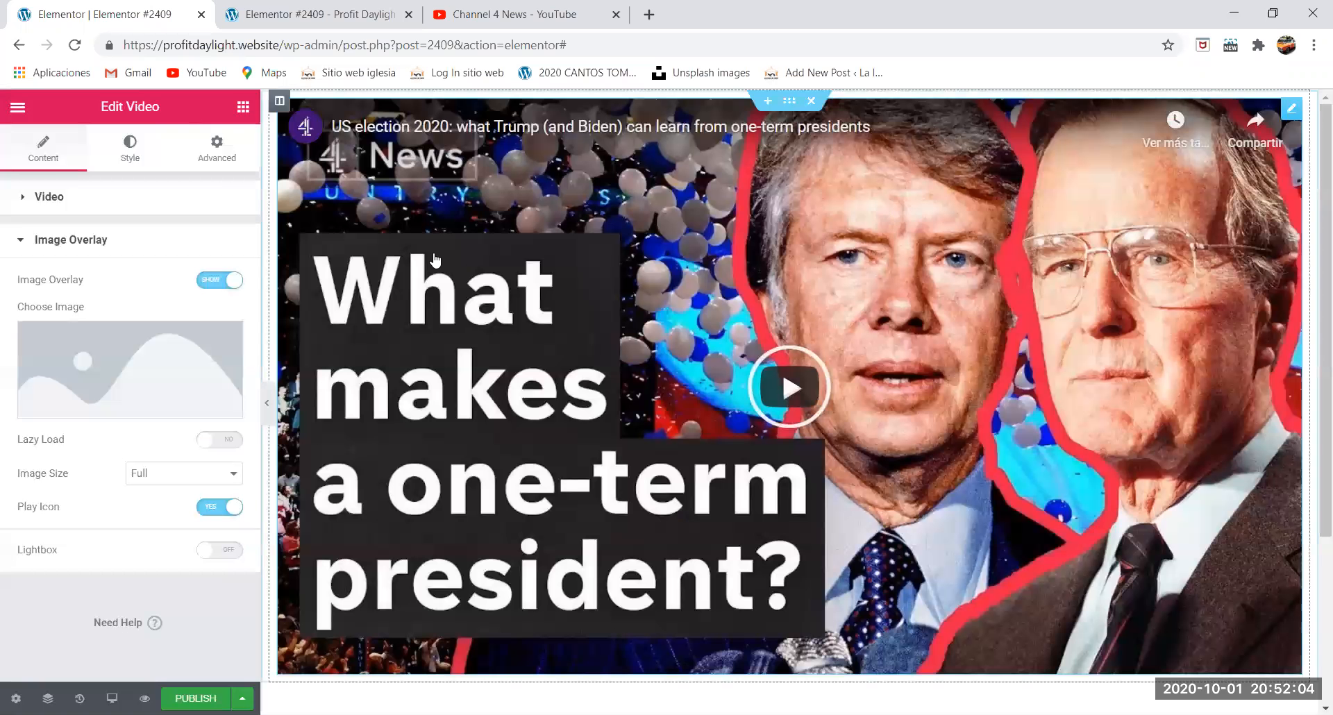
left_click(280, 14)
left_click(74, 45)
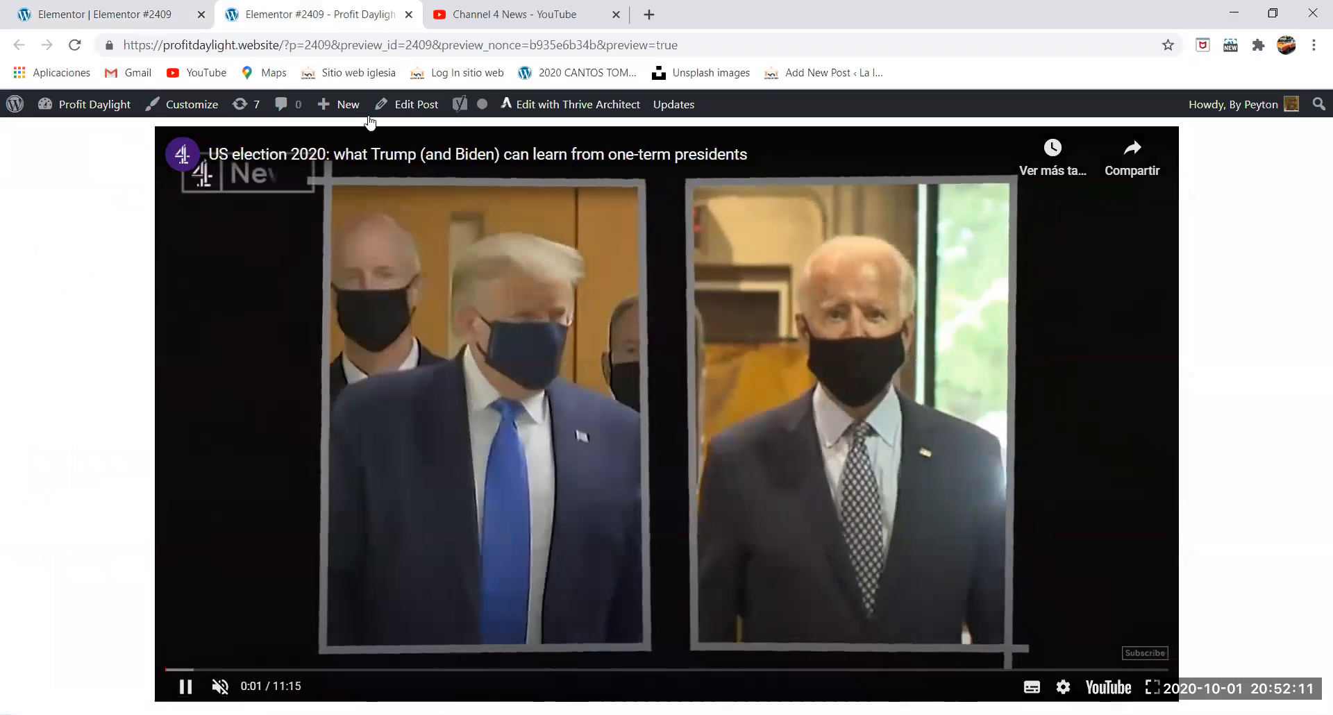
left_click(125, 14)
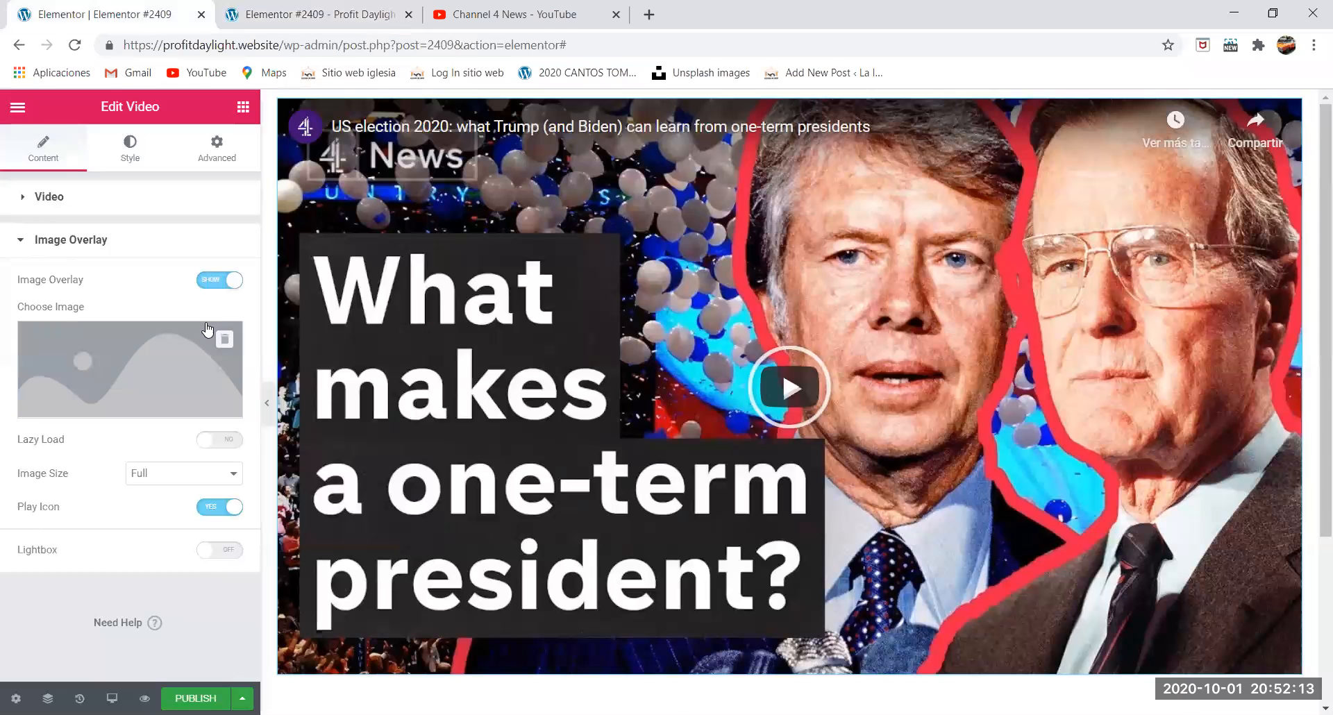
Set IT-manager-scaled.jpg from the media library as the overlay image, and check it in the page preview.
left_click(170, 349)
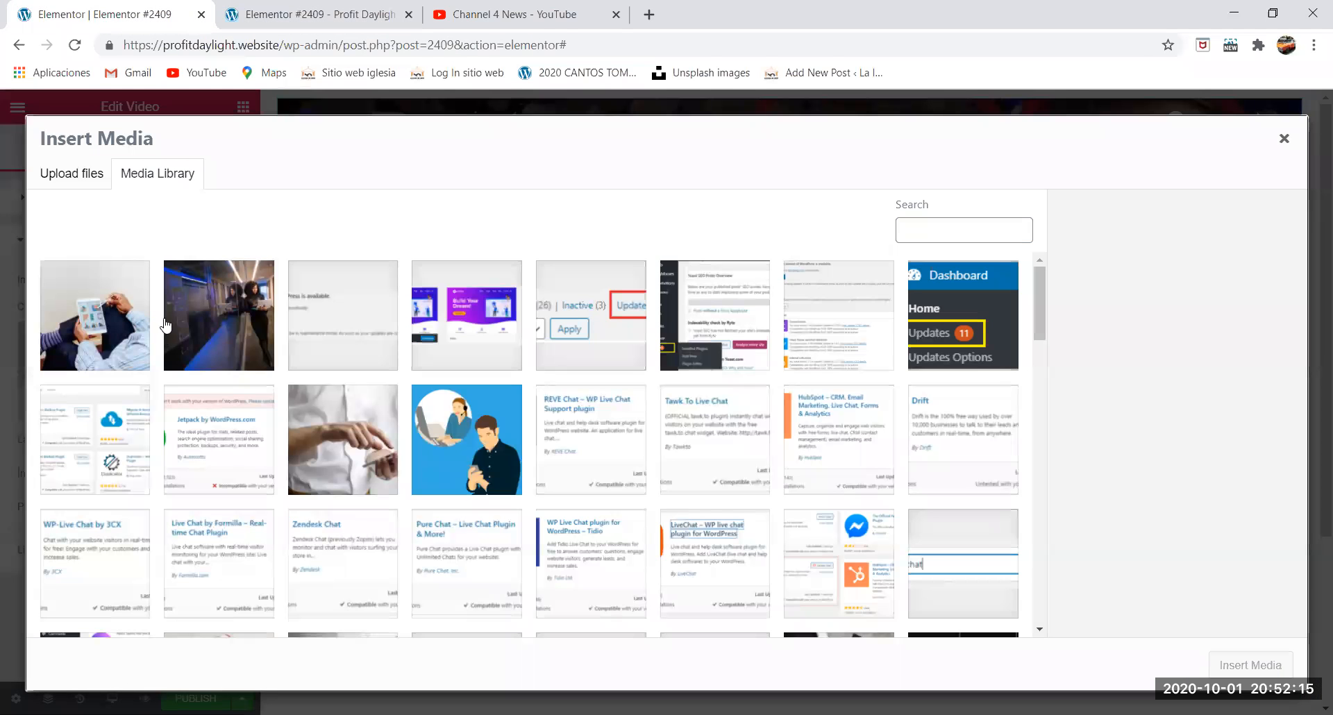
left_click(199, 324)
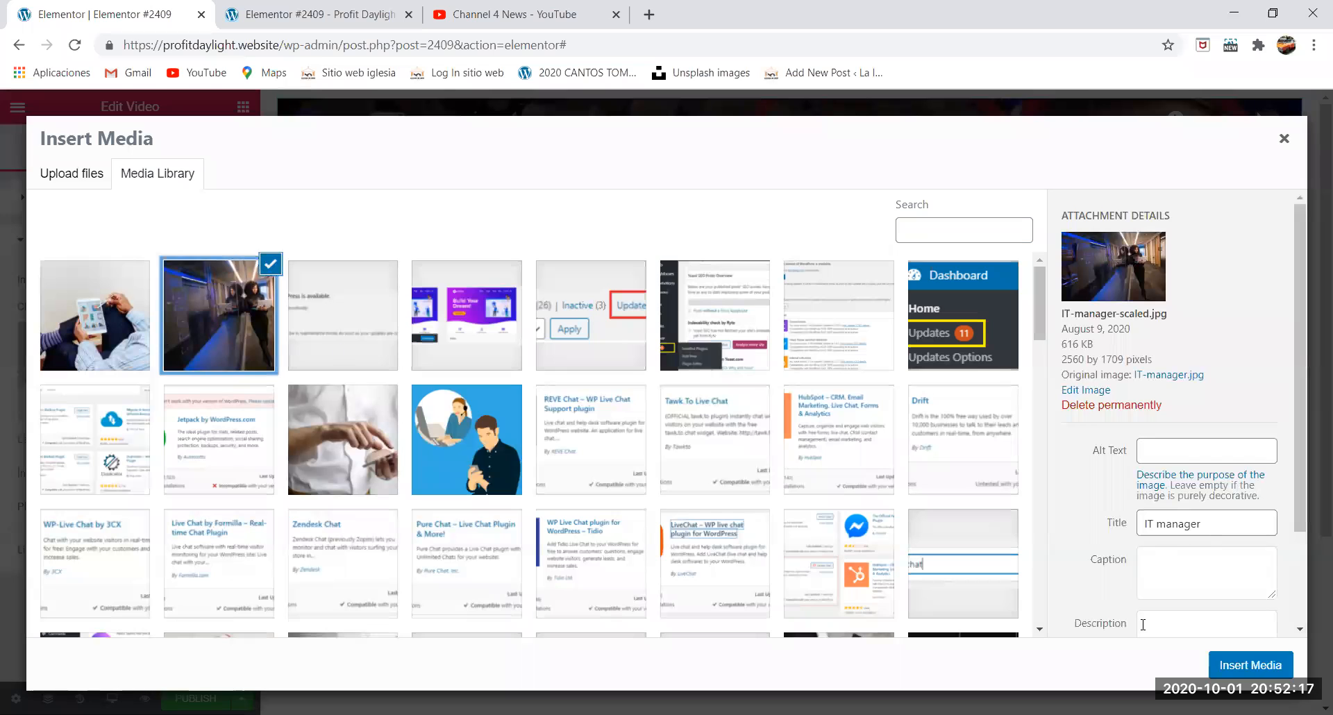
left_click(1251, 667)
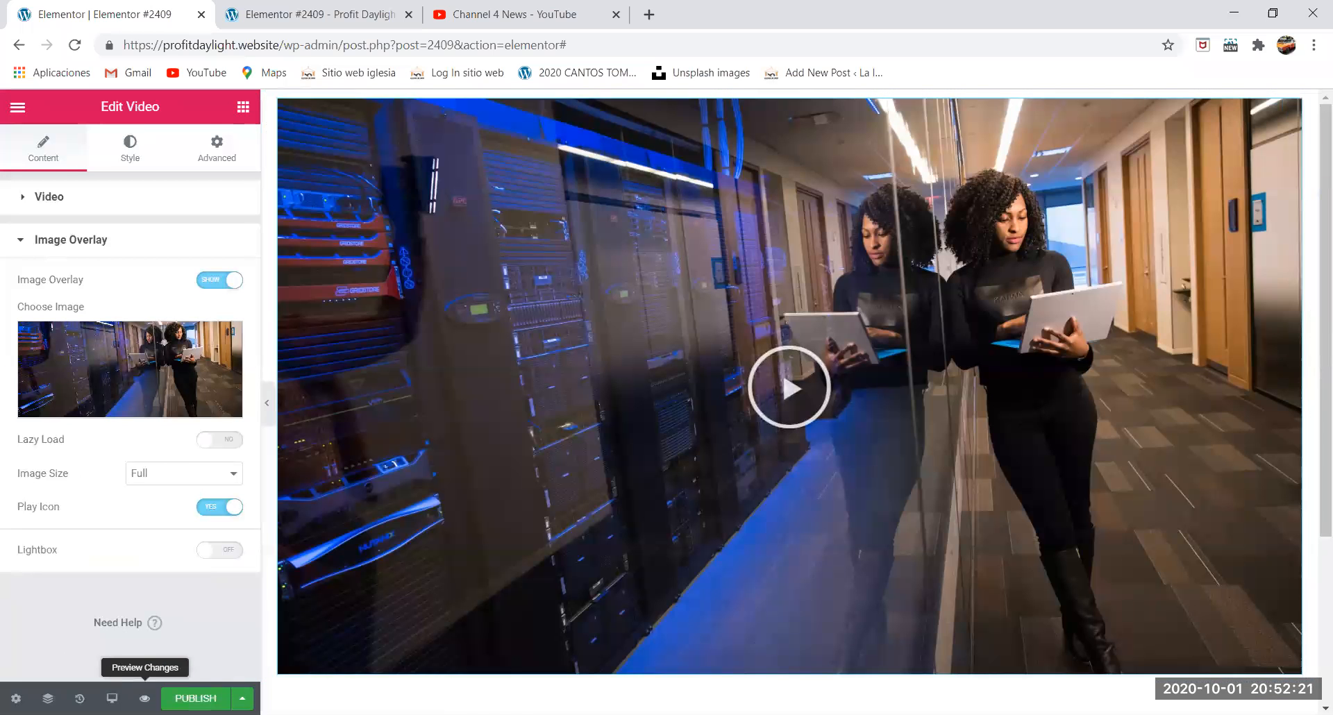
left_click(144, 699)
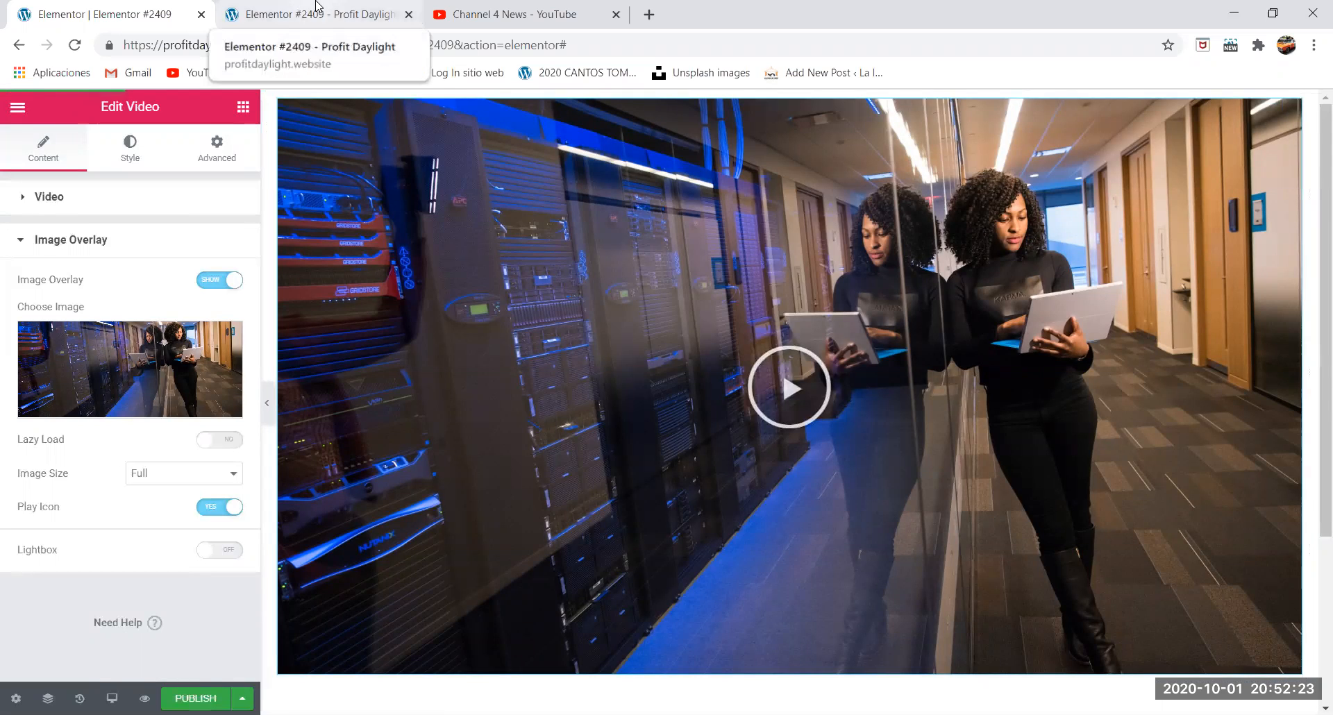
left_click(316, 8)
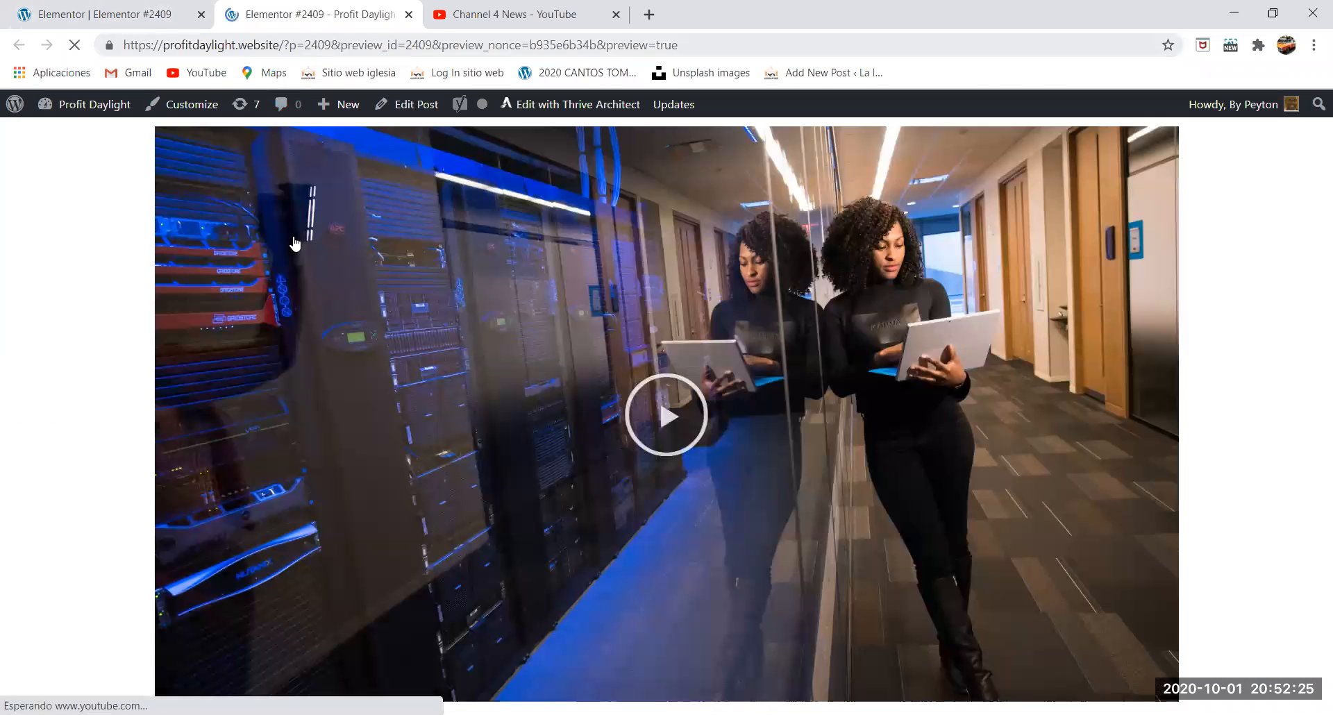
left_click(85, 8)
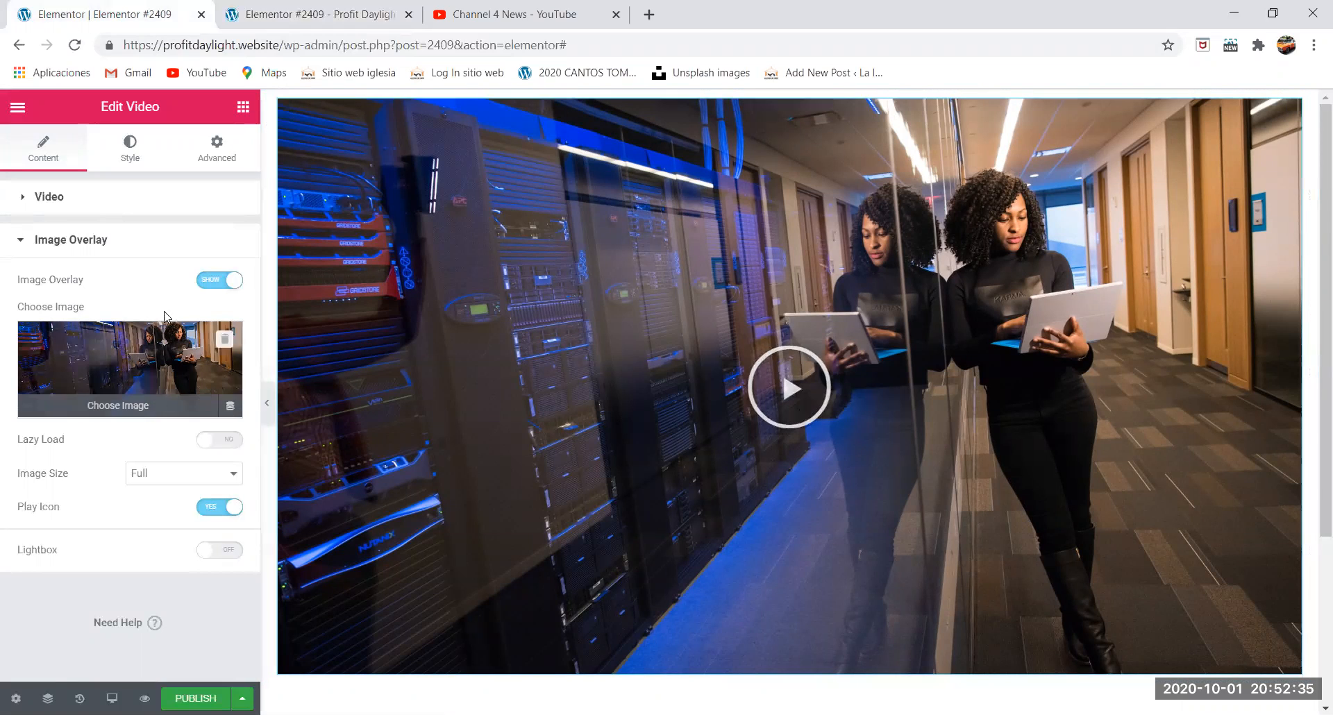
Review the video widget's playback options, and reopen its Image Overlay settings.
left_click(65, 199)
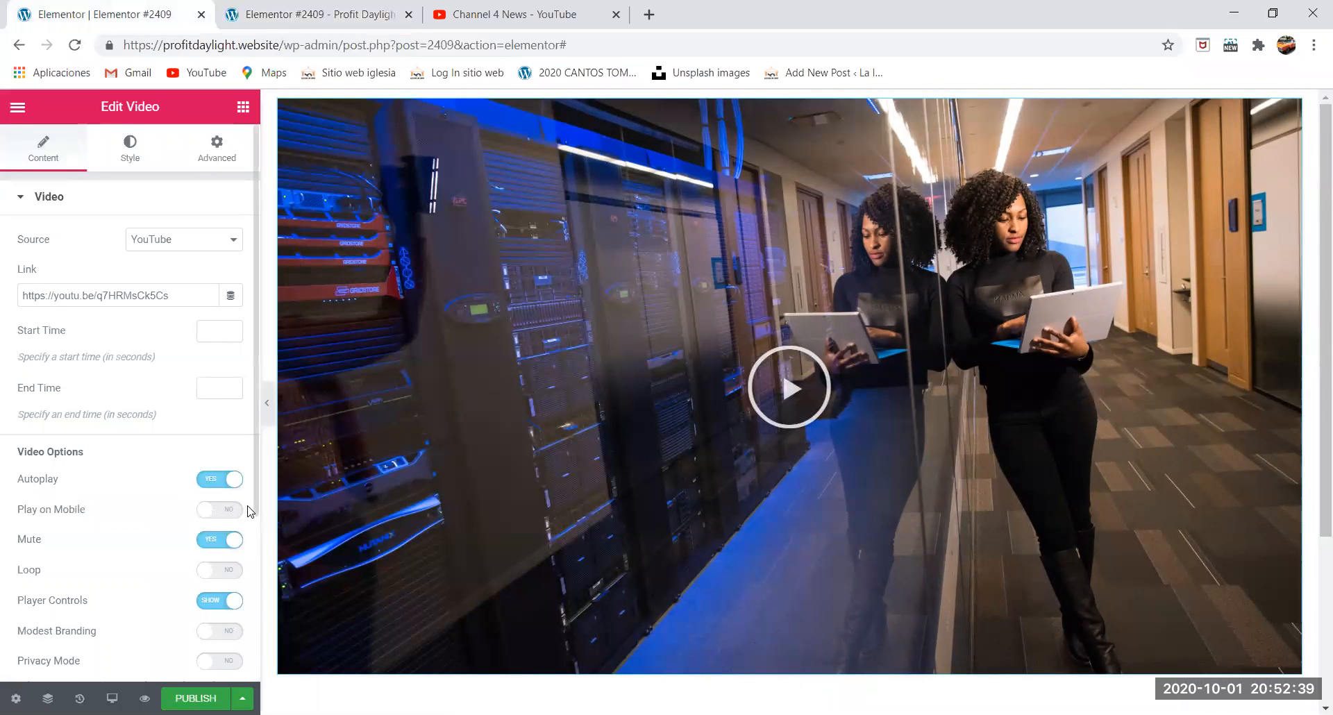
scroll(125, 469, "down", 3)
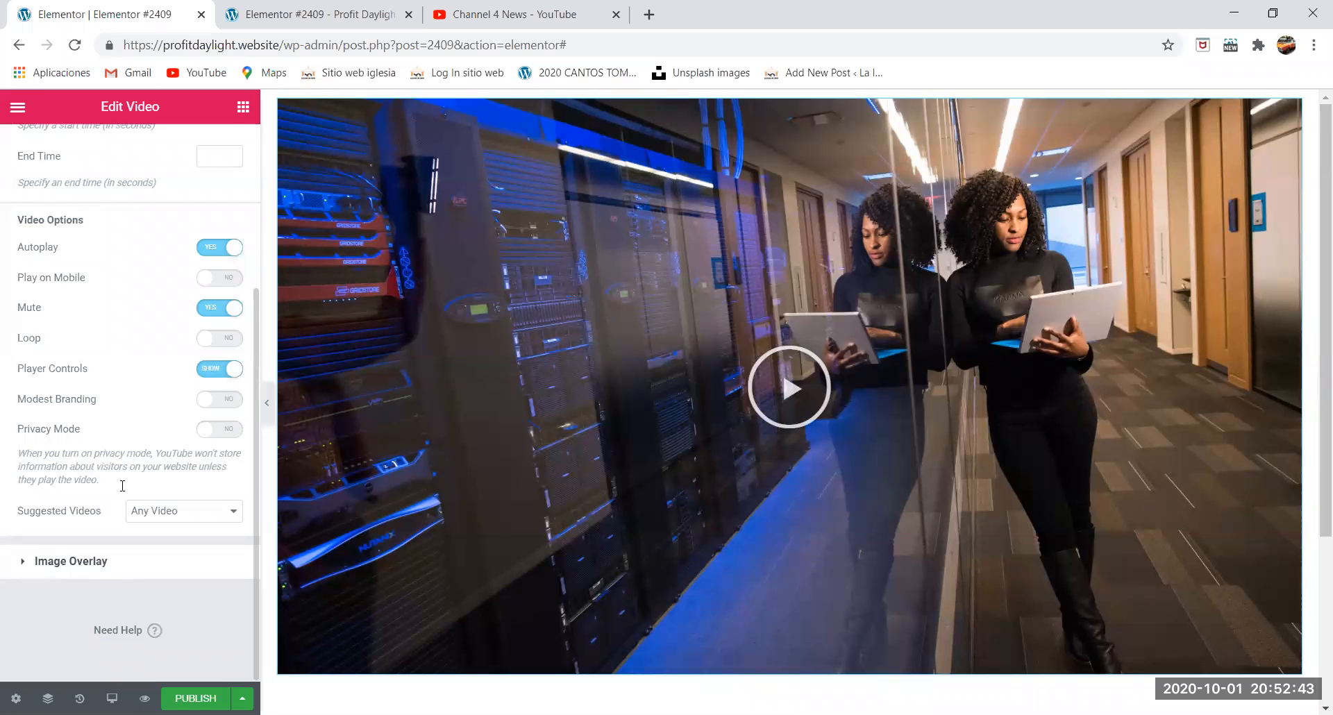
left_click(108, 559)
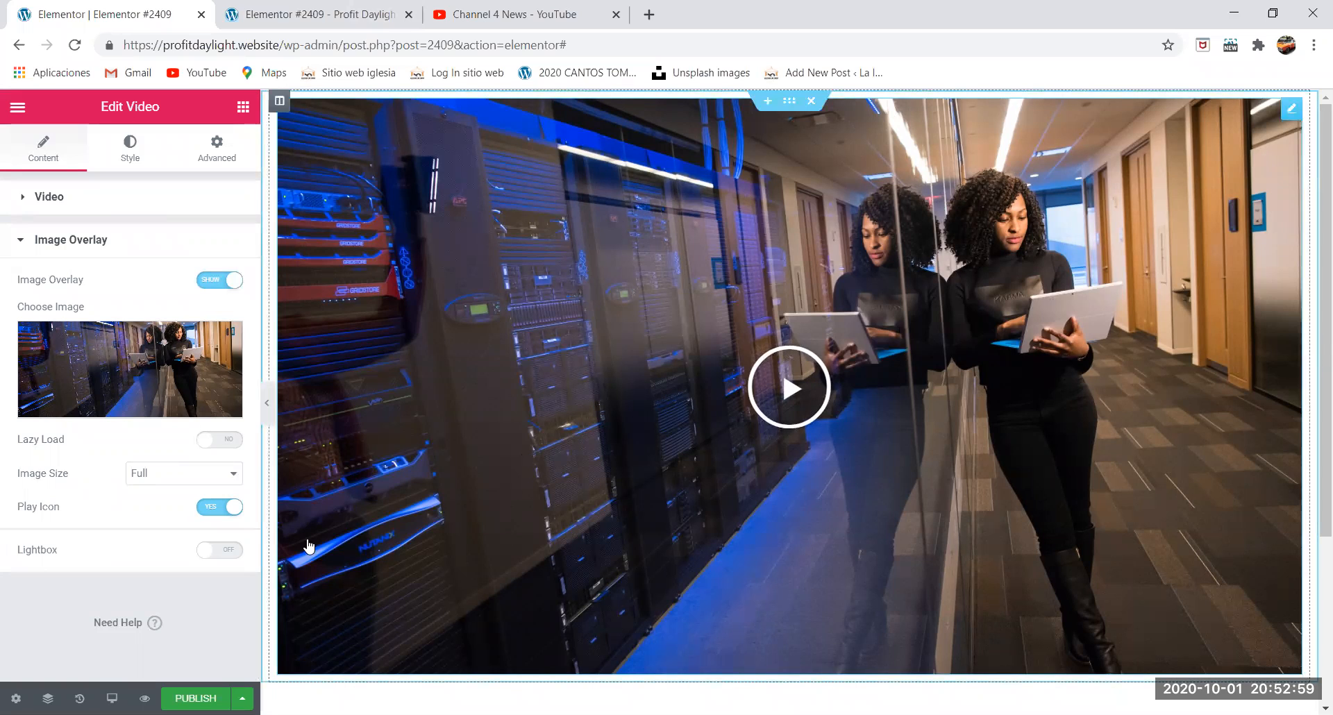
Try the overlay image at Thumbnail - 150 x 150 and Medium Large - 768 x 0, and set its size to Large - 1024 x 1024.
left_click(151, 476)
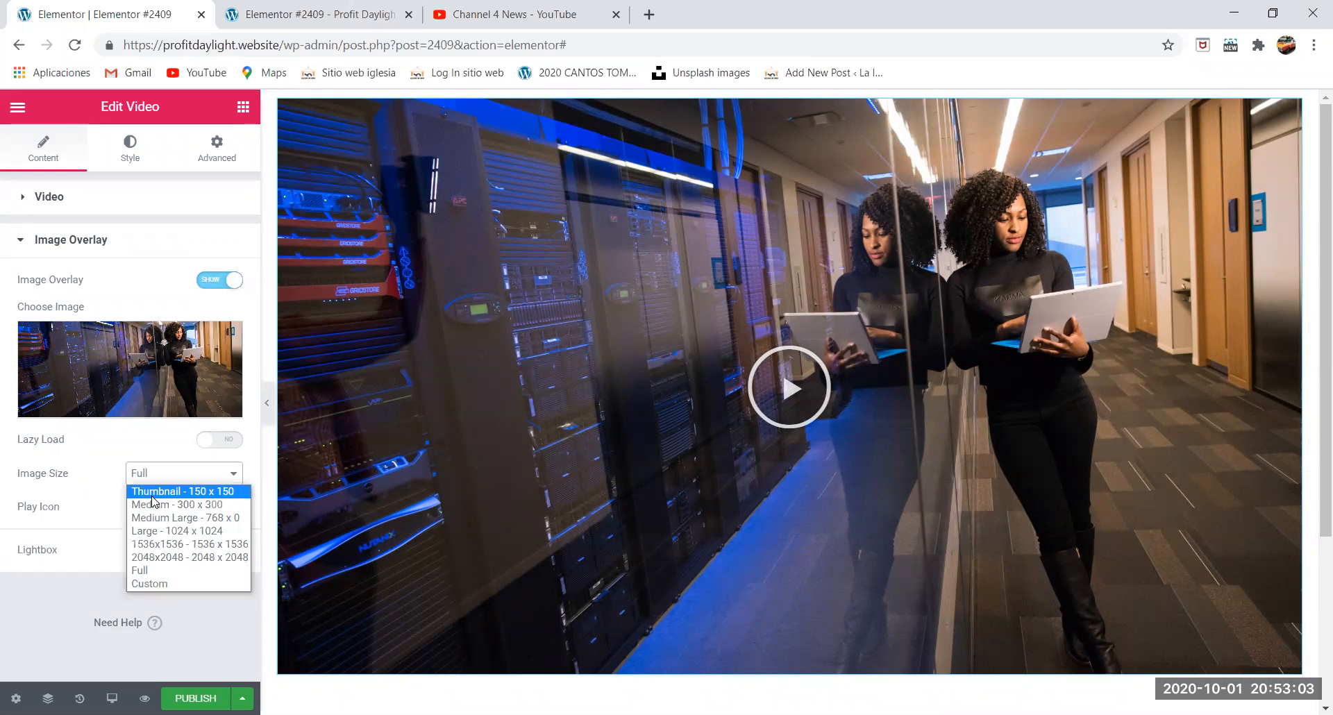
left_click(153, 493)
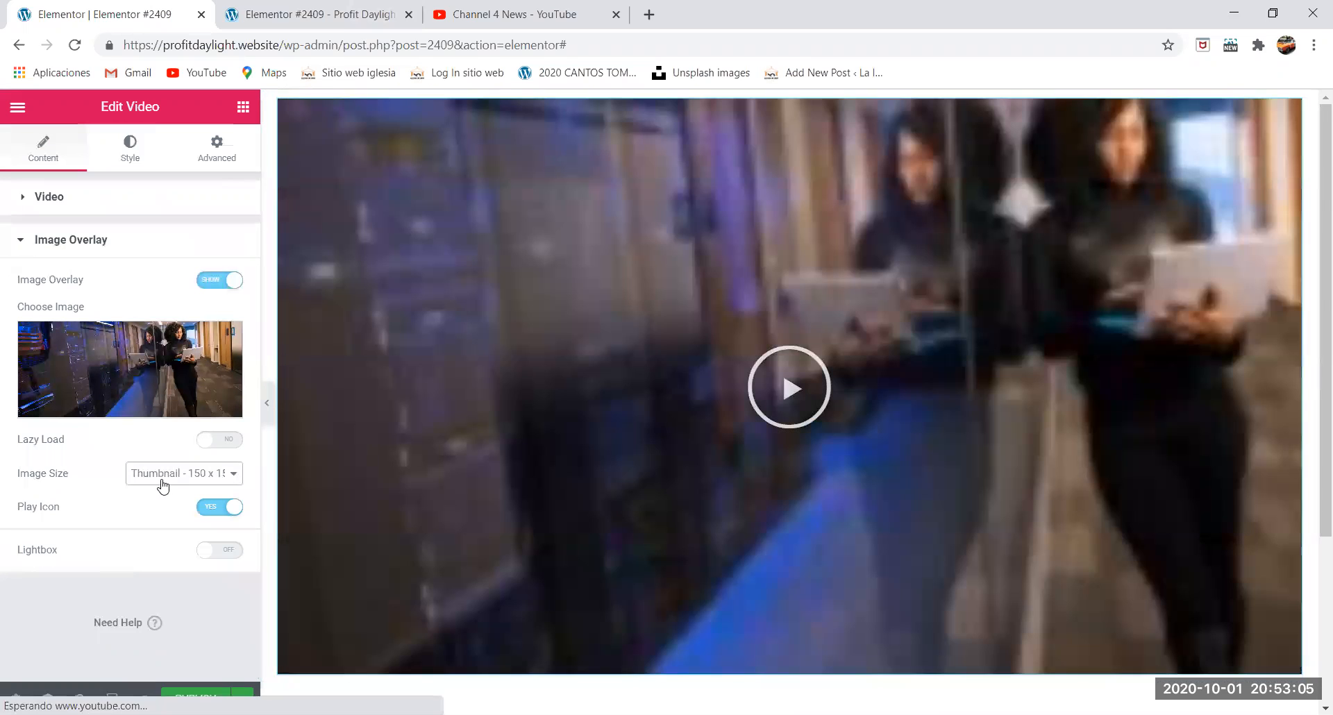
left_click(166, 479)
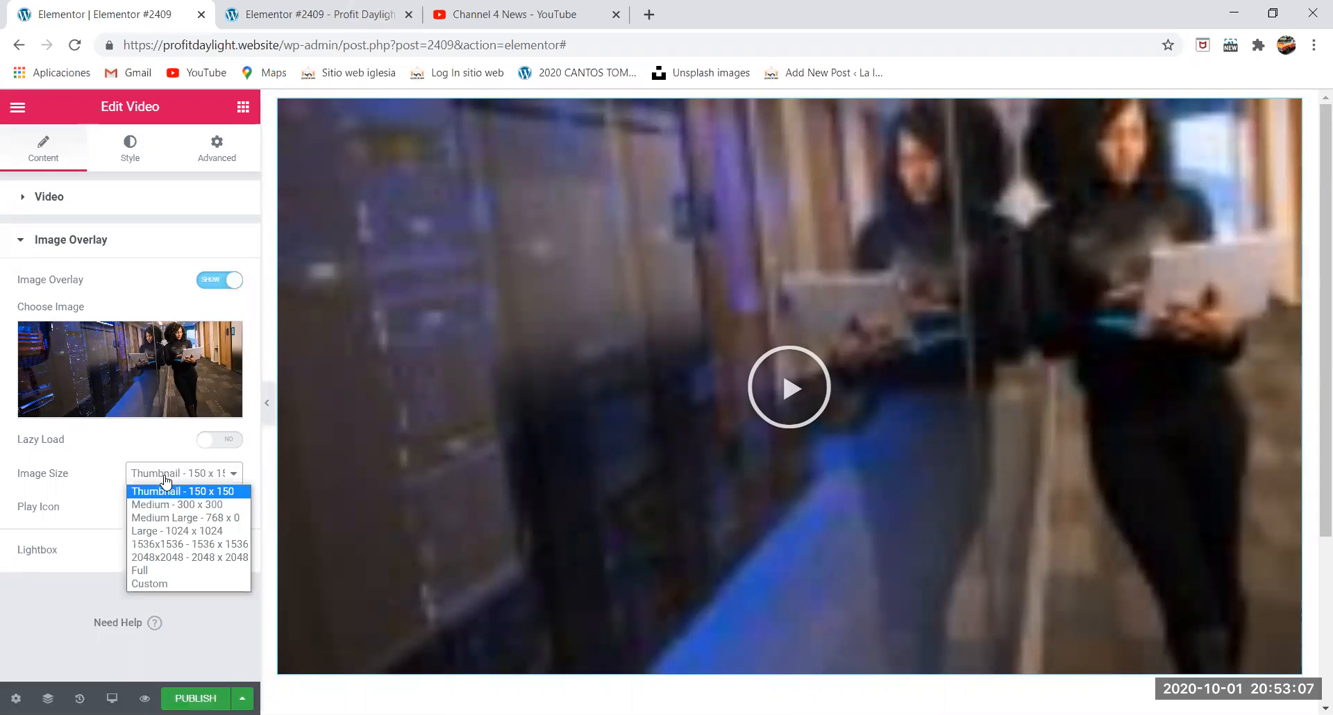
left_click(177, 518)
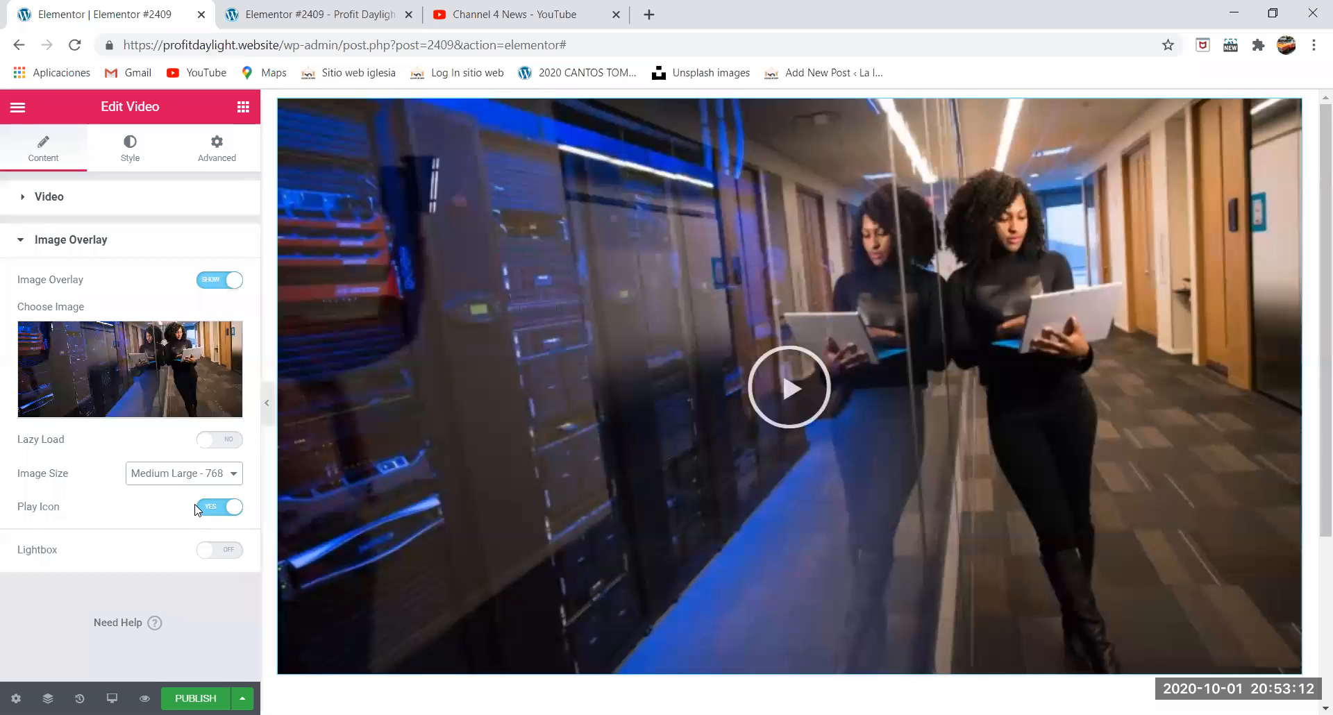
left_click(197, 473)
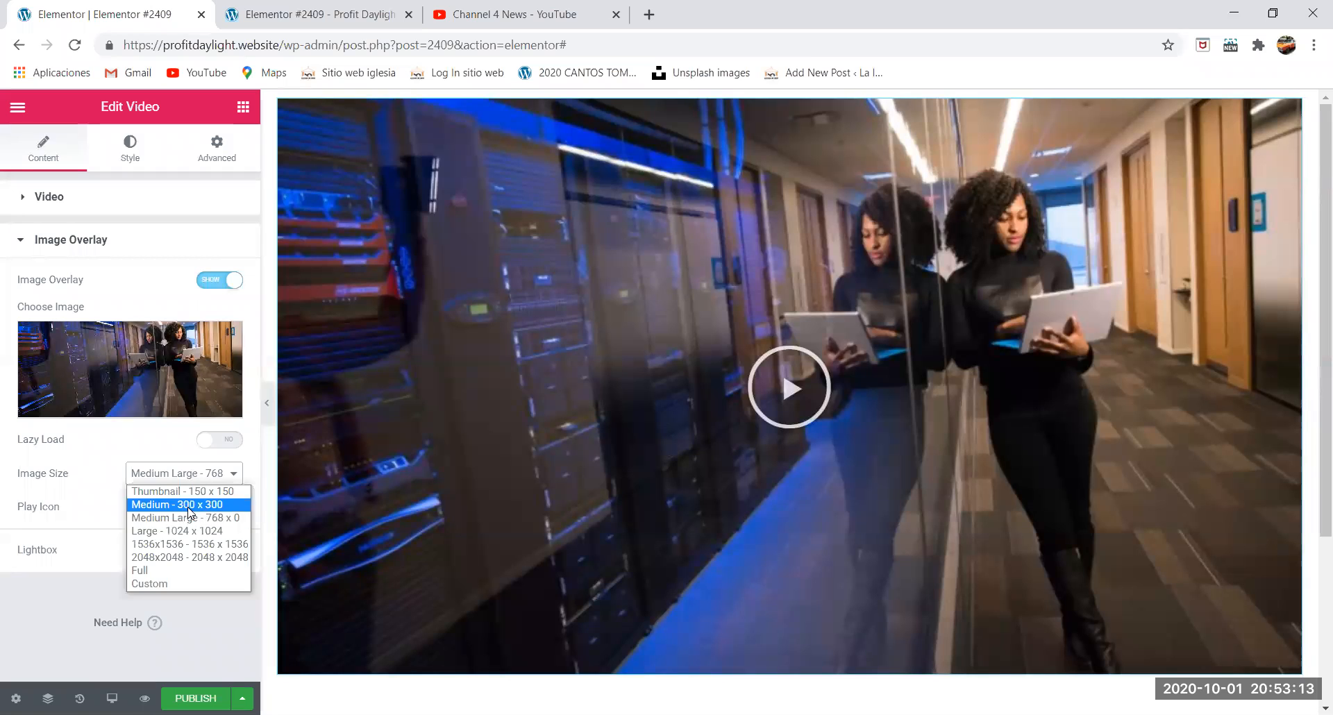
left_click(186, 532)
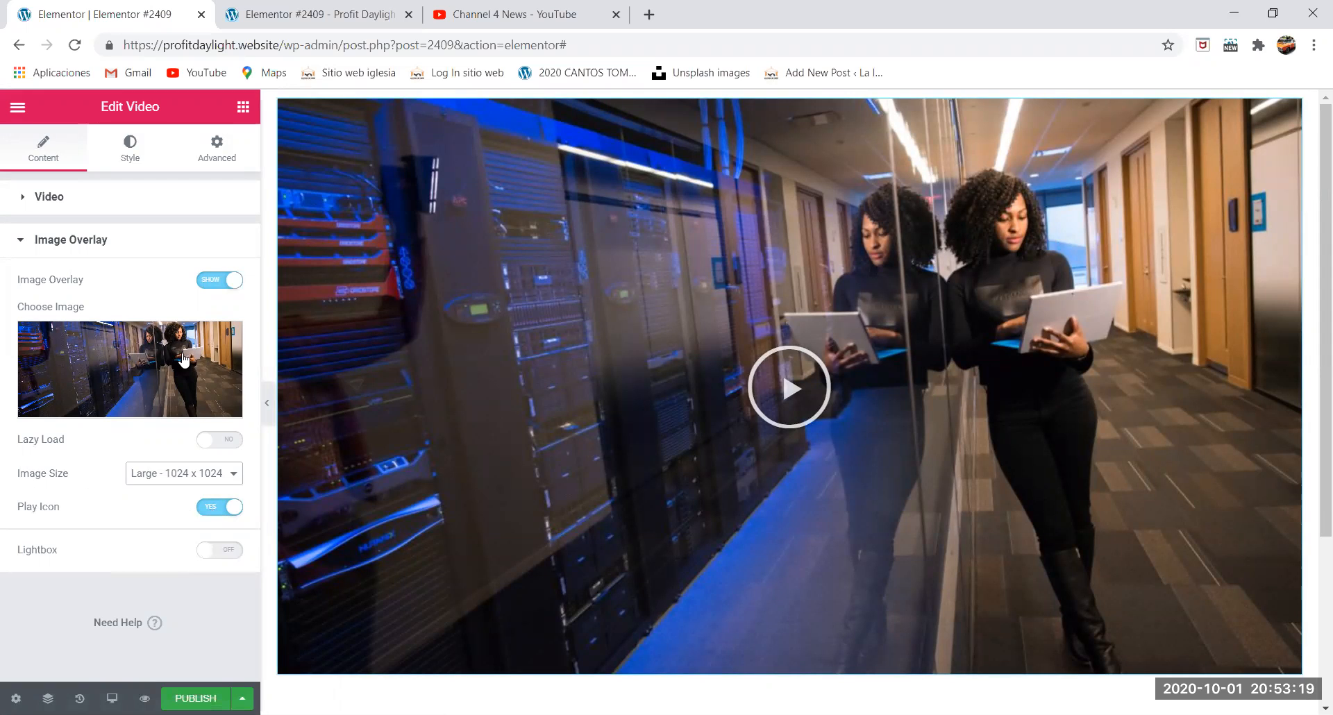
Turn off the overlay's Play Icon, test starting the video in the page preview, and turn Play Icon back on.
left_click(213, 509)
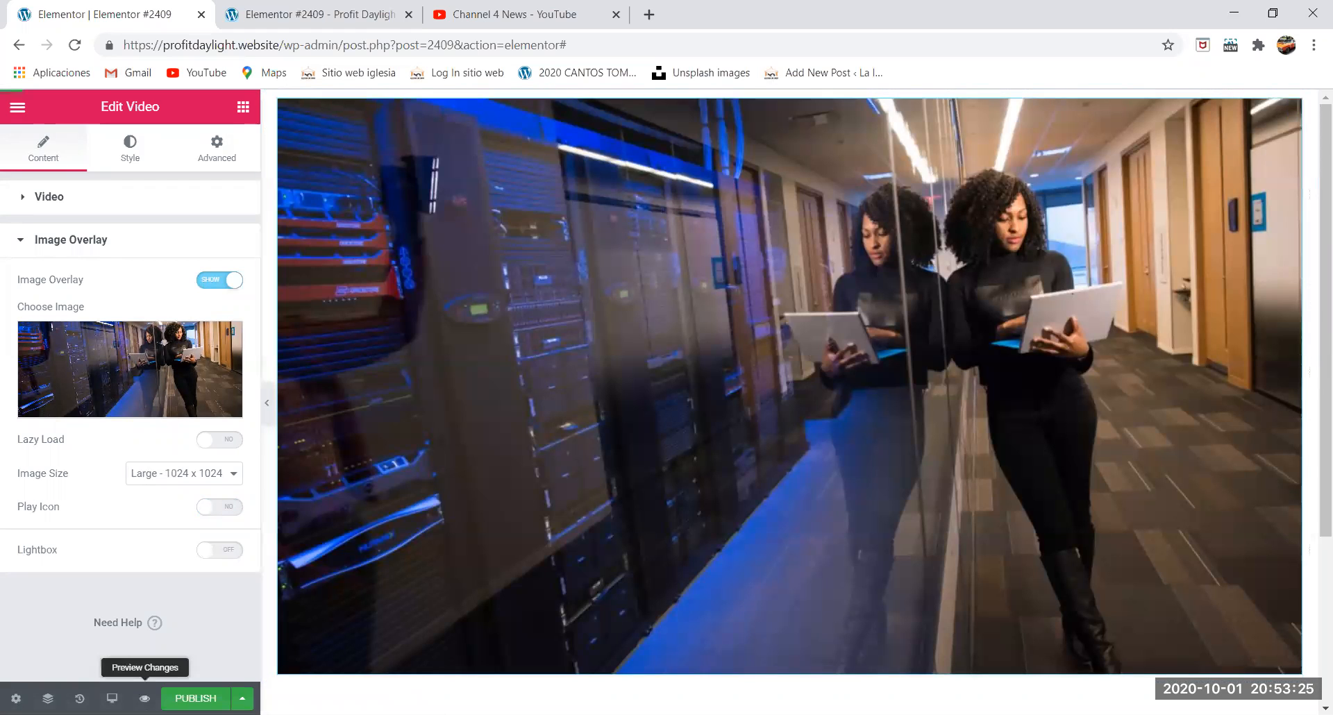
left_click(146, 695)
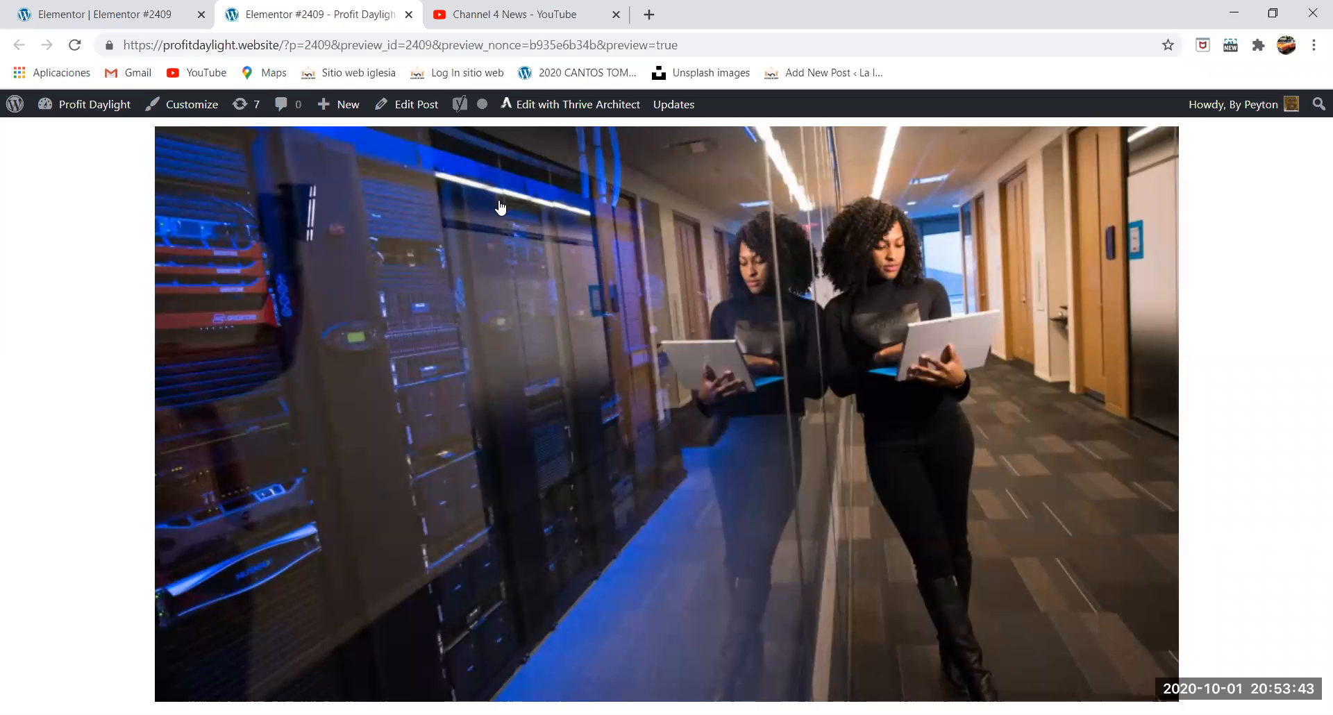
left_click(658, 356)
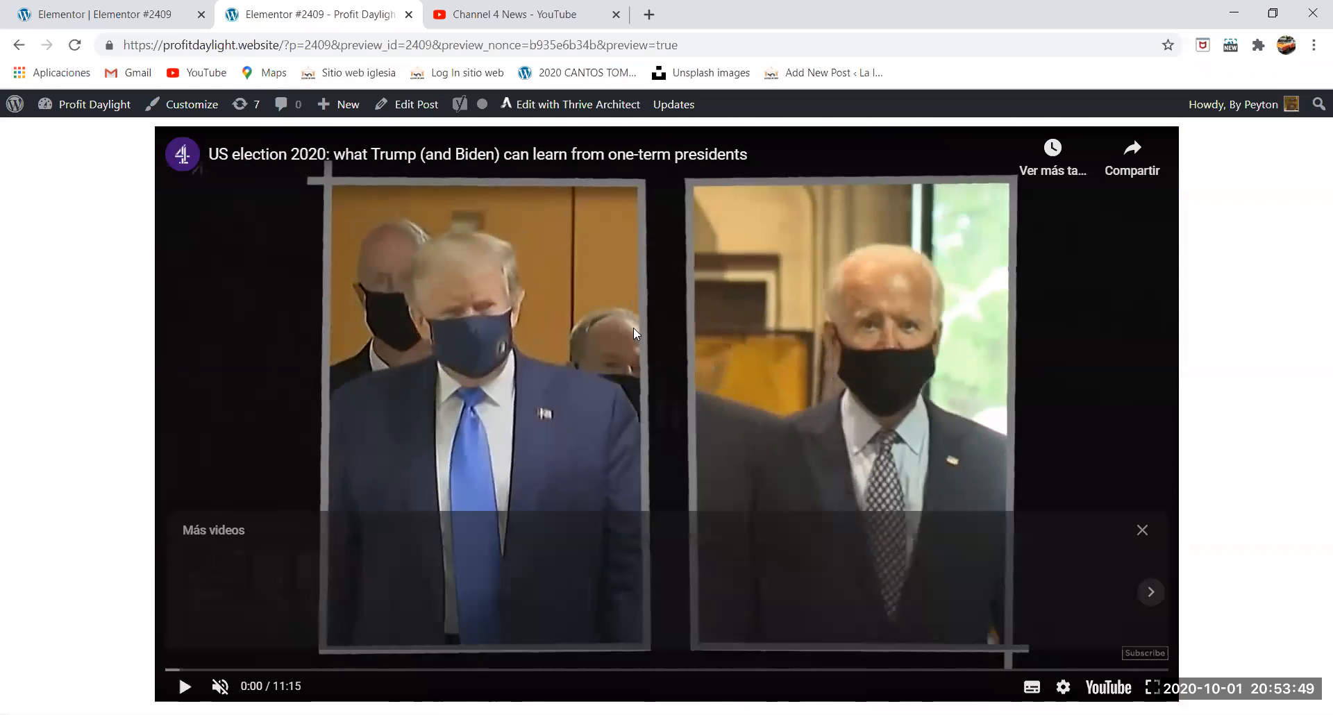
left_click(111, 14)
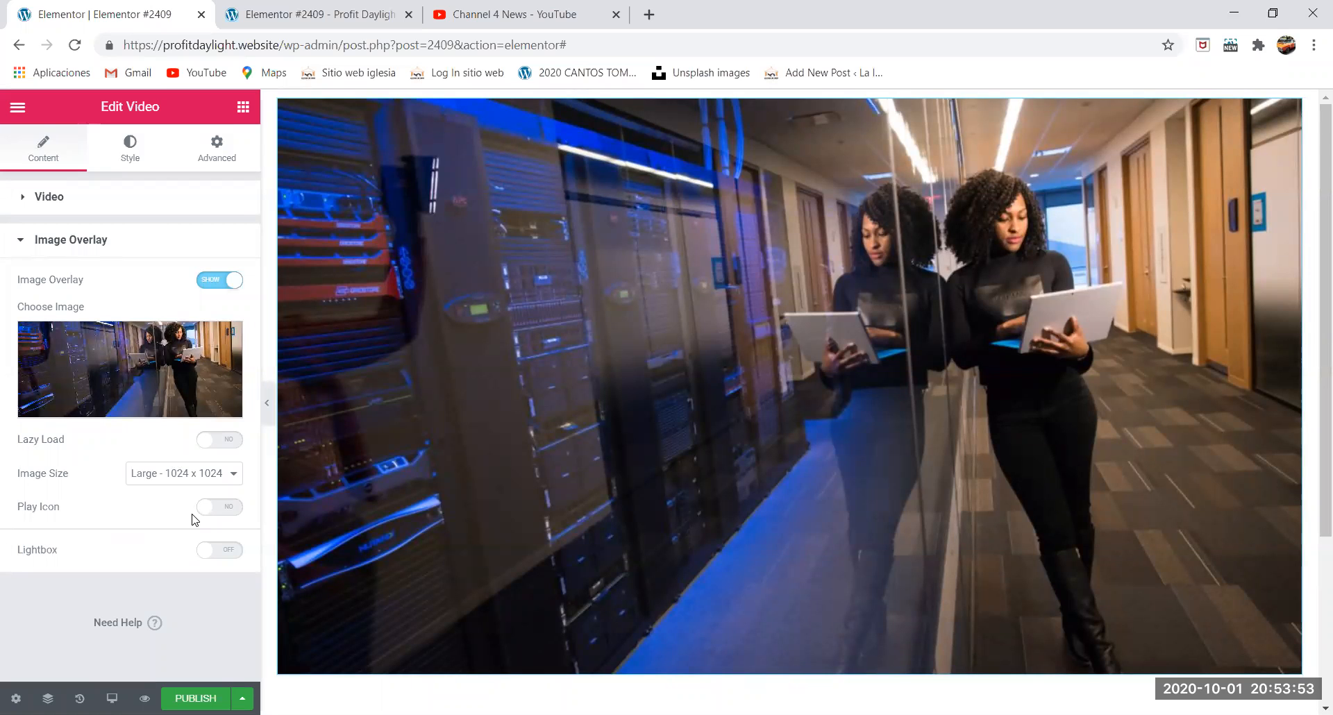
left_click(215, 512)
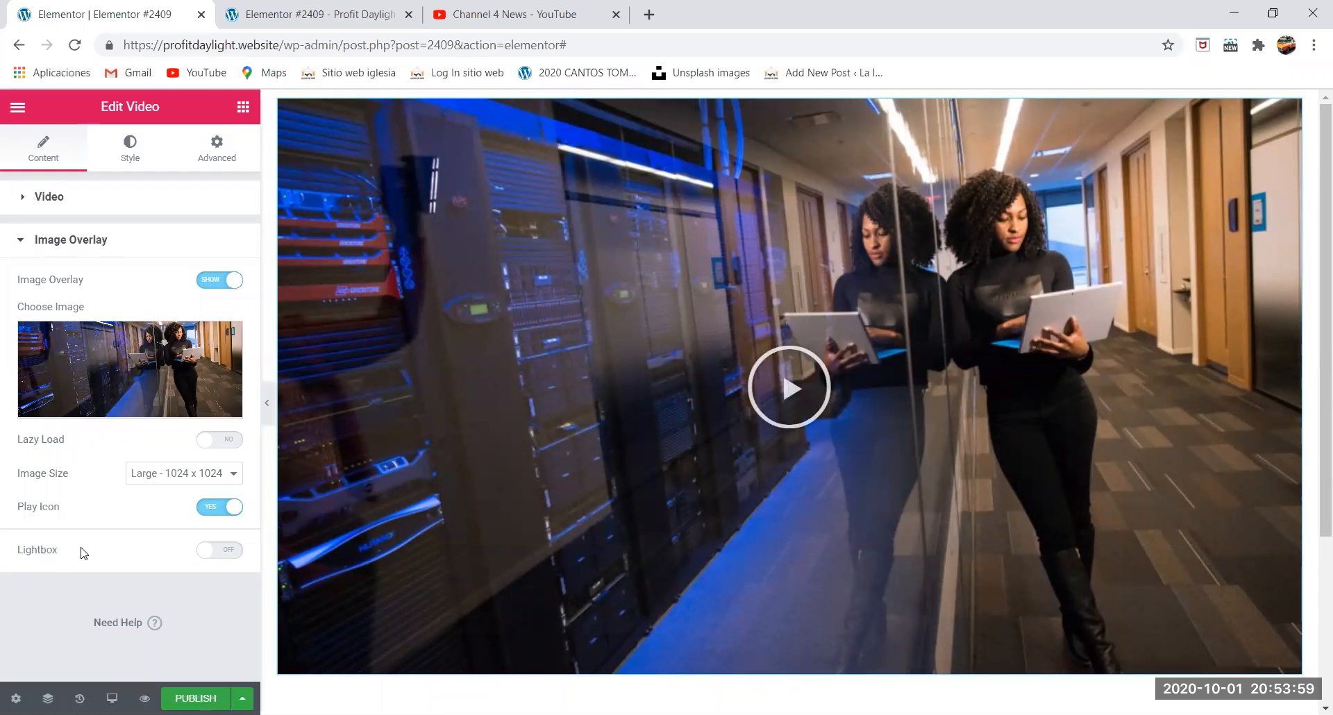
Turn on Lightbox for the video overlay, and test opening and closing the video in the page preview.
left_click(206, 556)
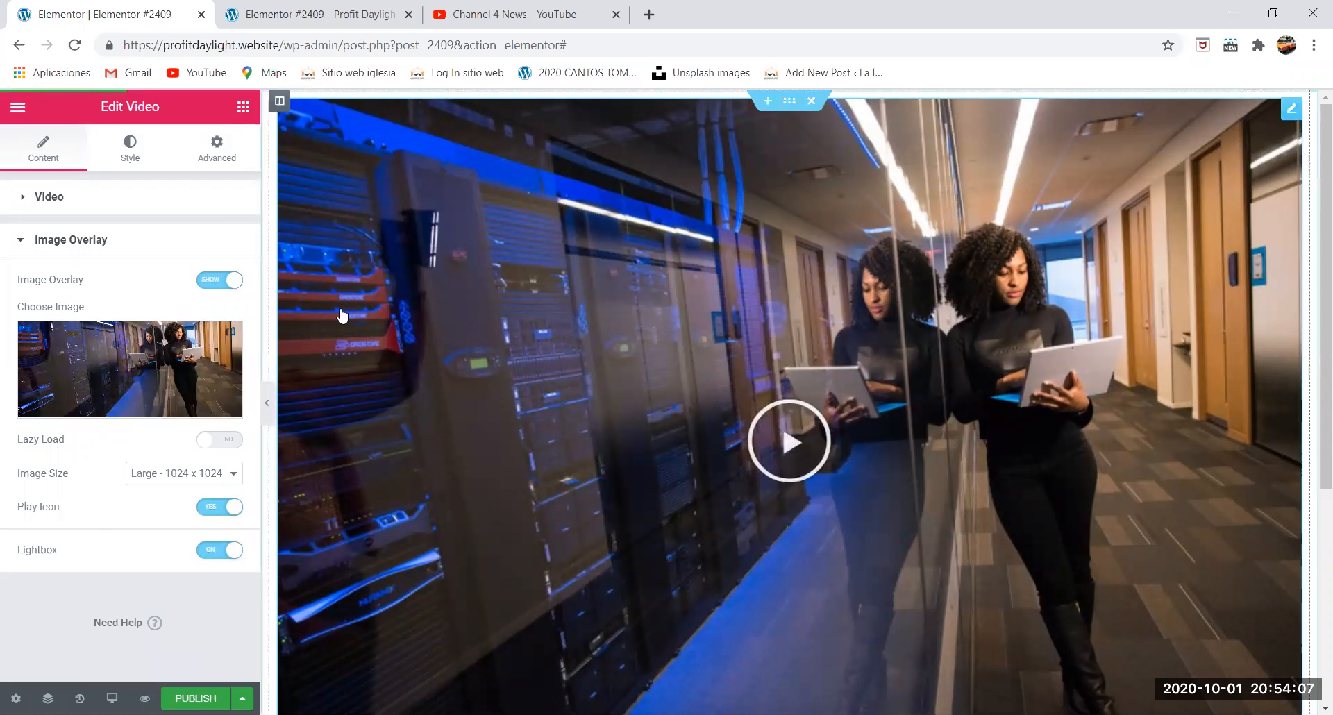
left_click(318, 14)
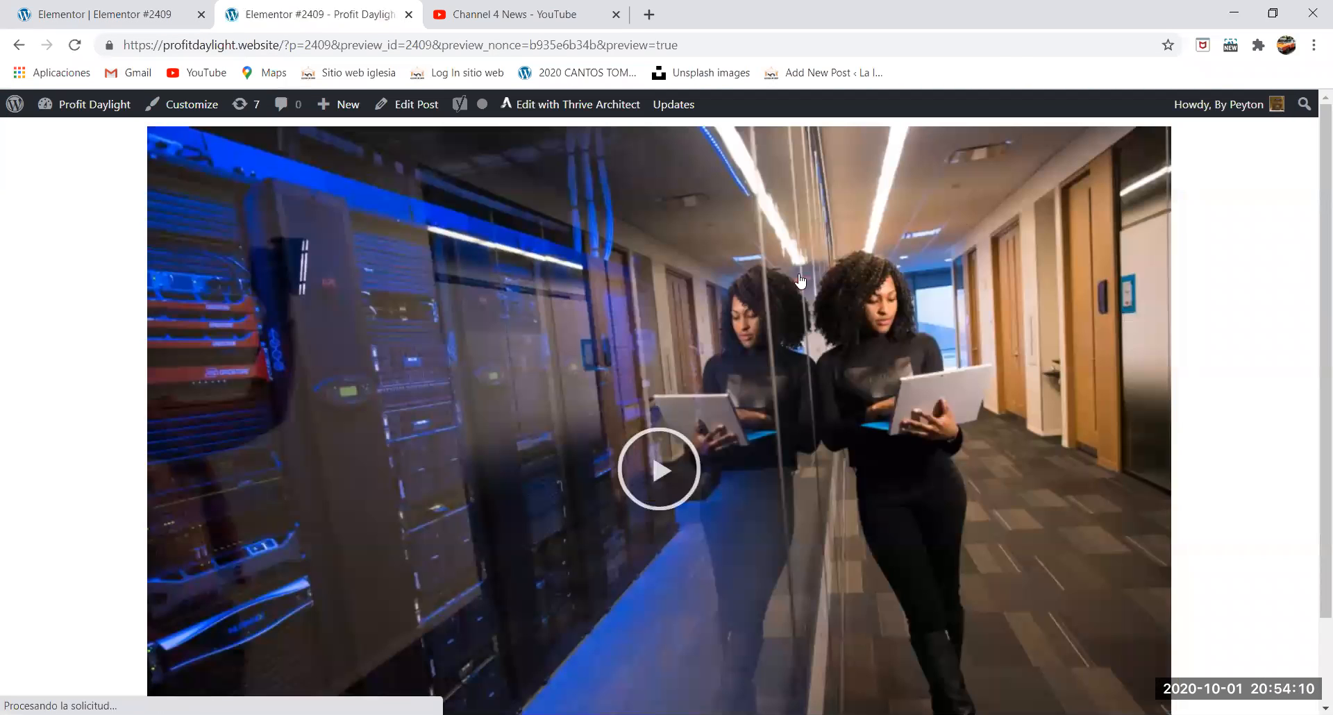
left_click(712, 302)
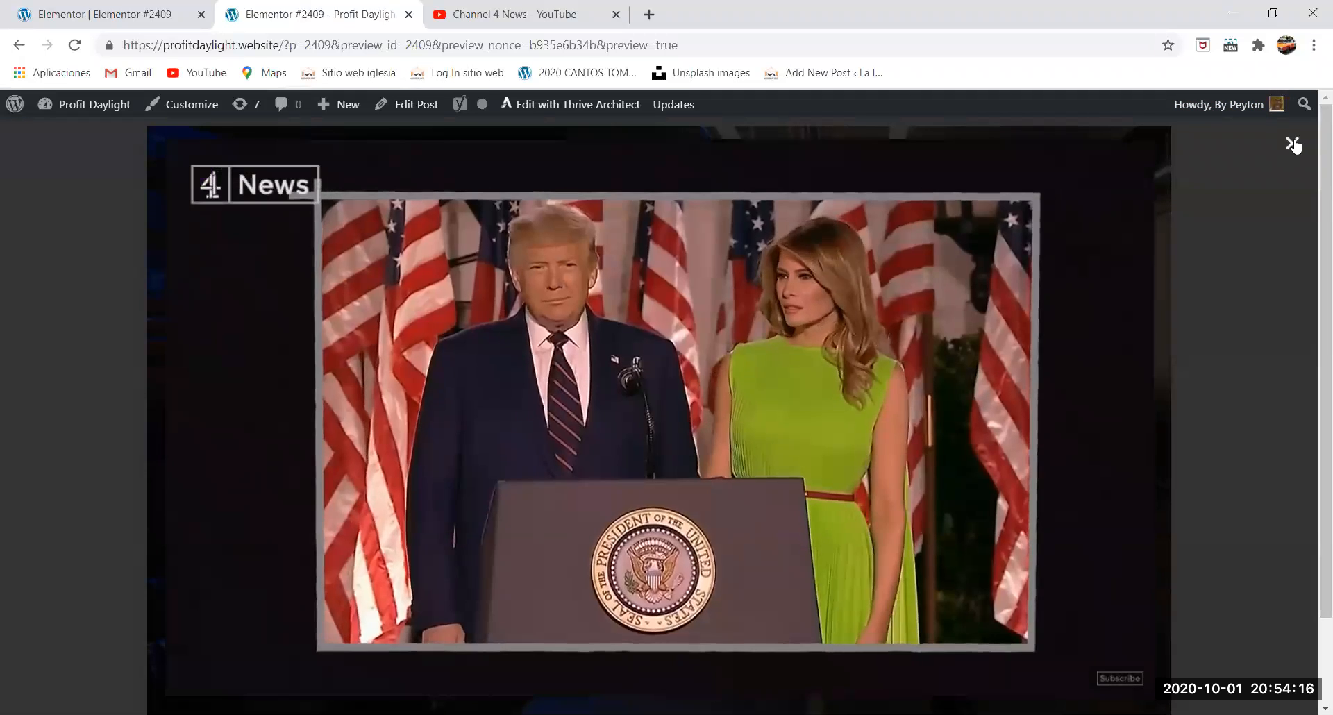
left_click(1293, 145)
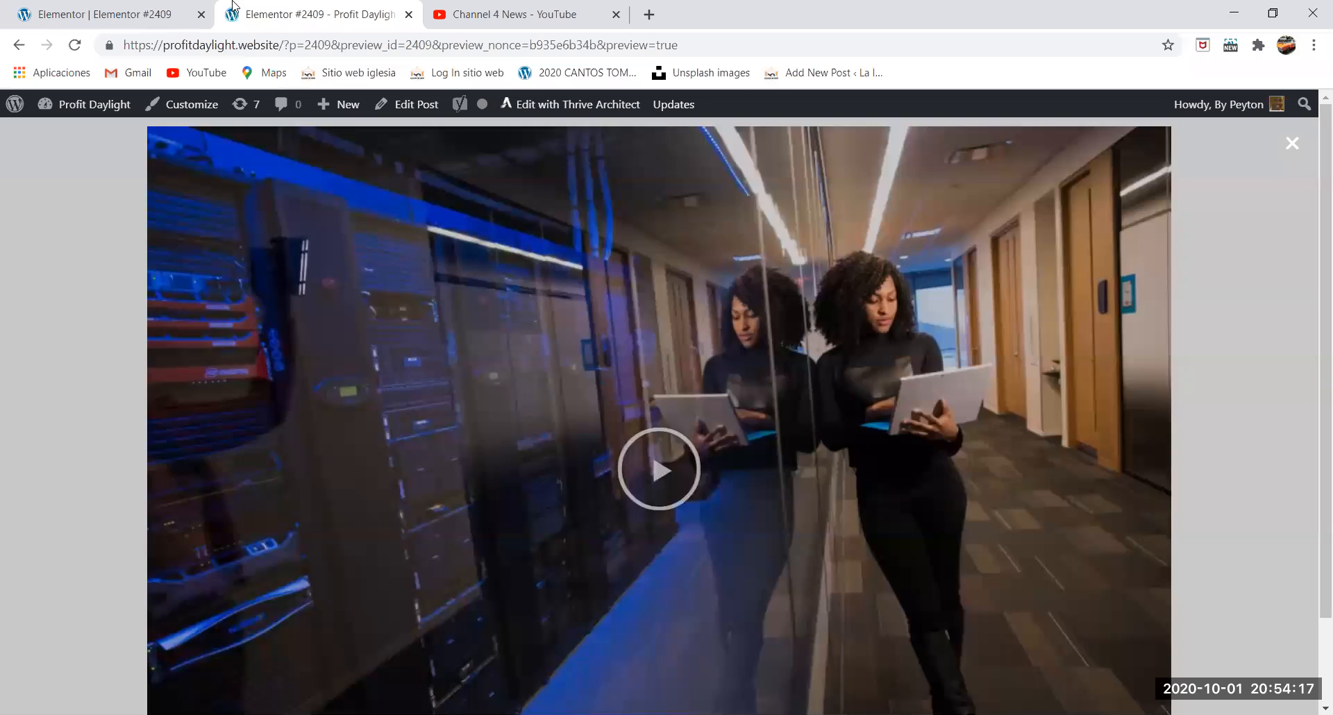
Back in the Elementor editor, look over the video's style options and turn off Lightbox for the image overlay.
left_click(130, 13)
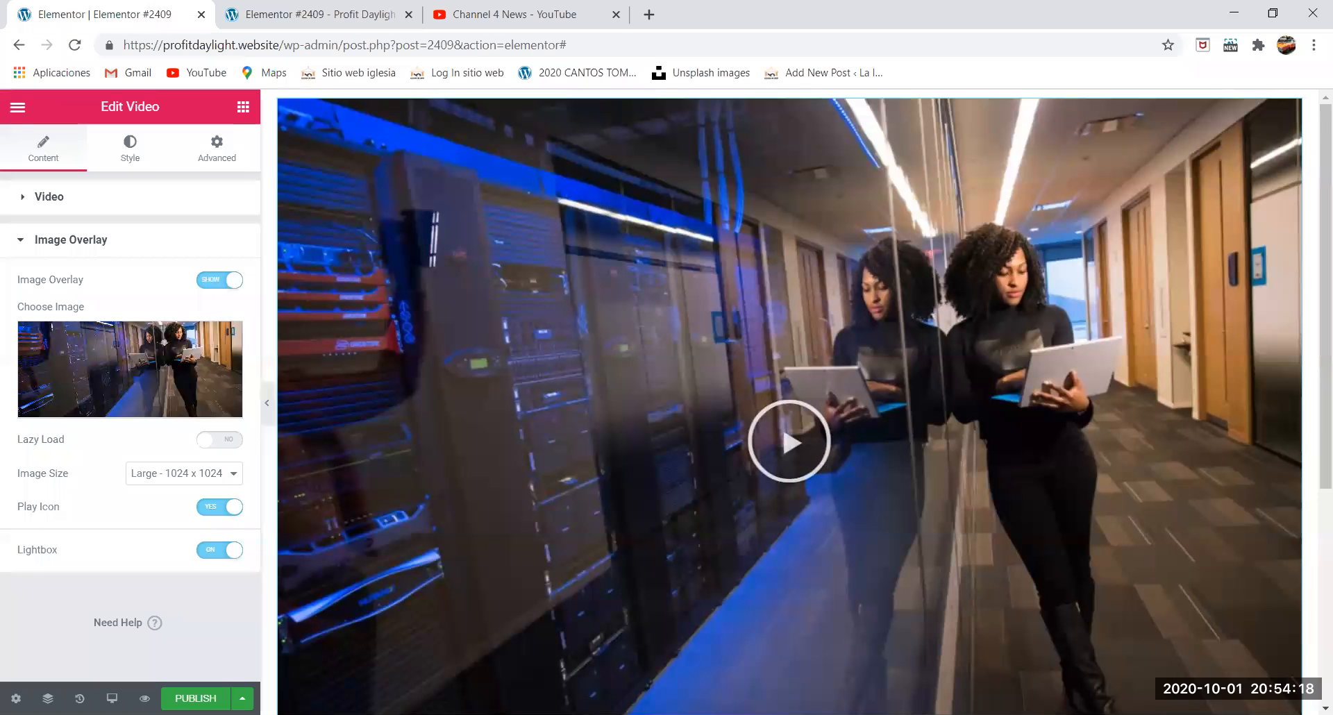
left_click(129, 150)
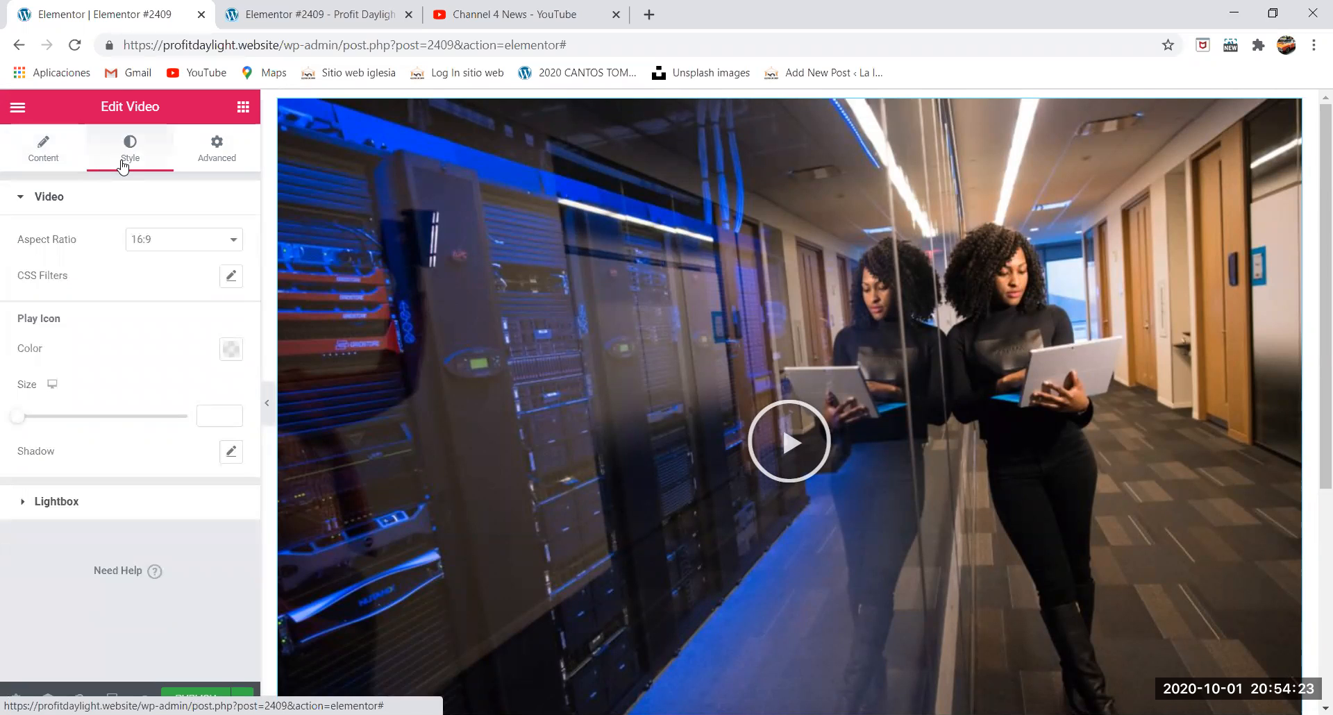
left_click(67, 208)
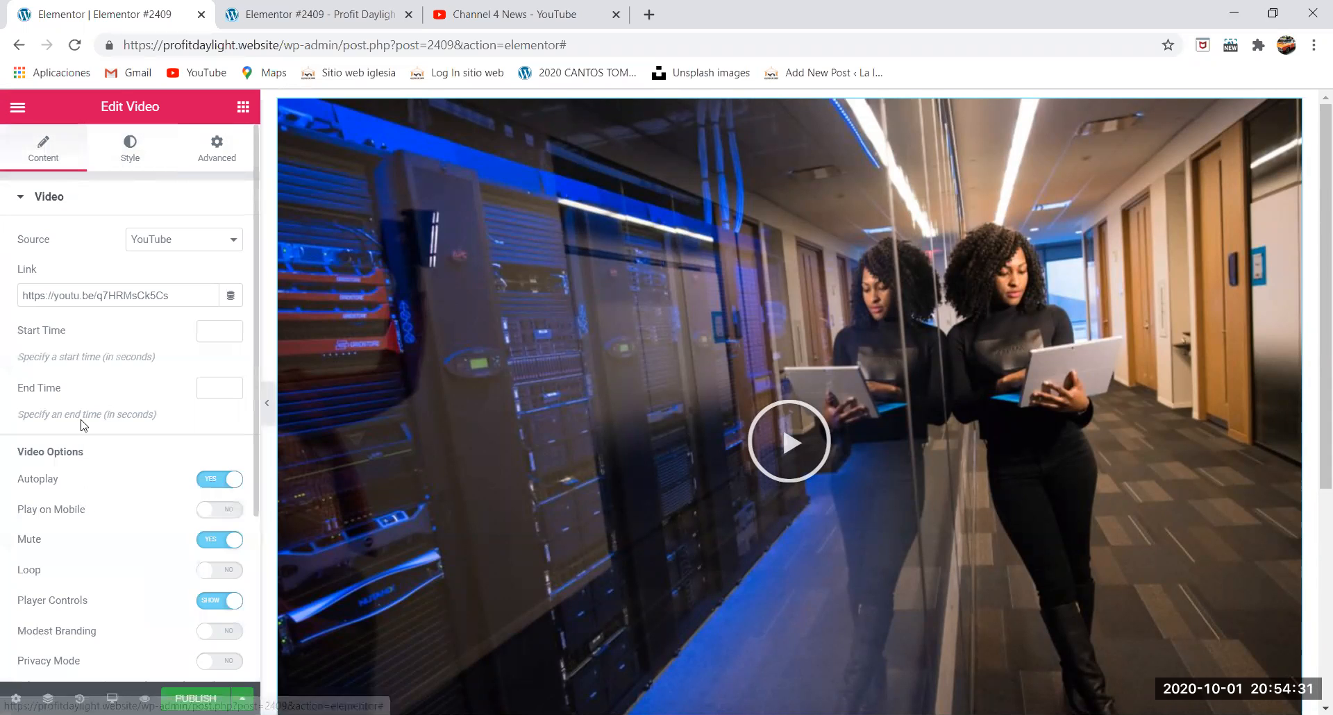
scroll(94, 420, "down", 3)
scroll(104, 490, "up", 2)
scroll(95, 549, "down", 2)
left_click(71, 561)
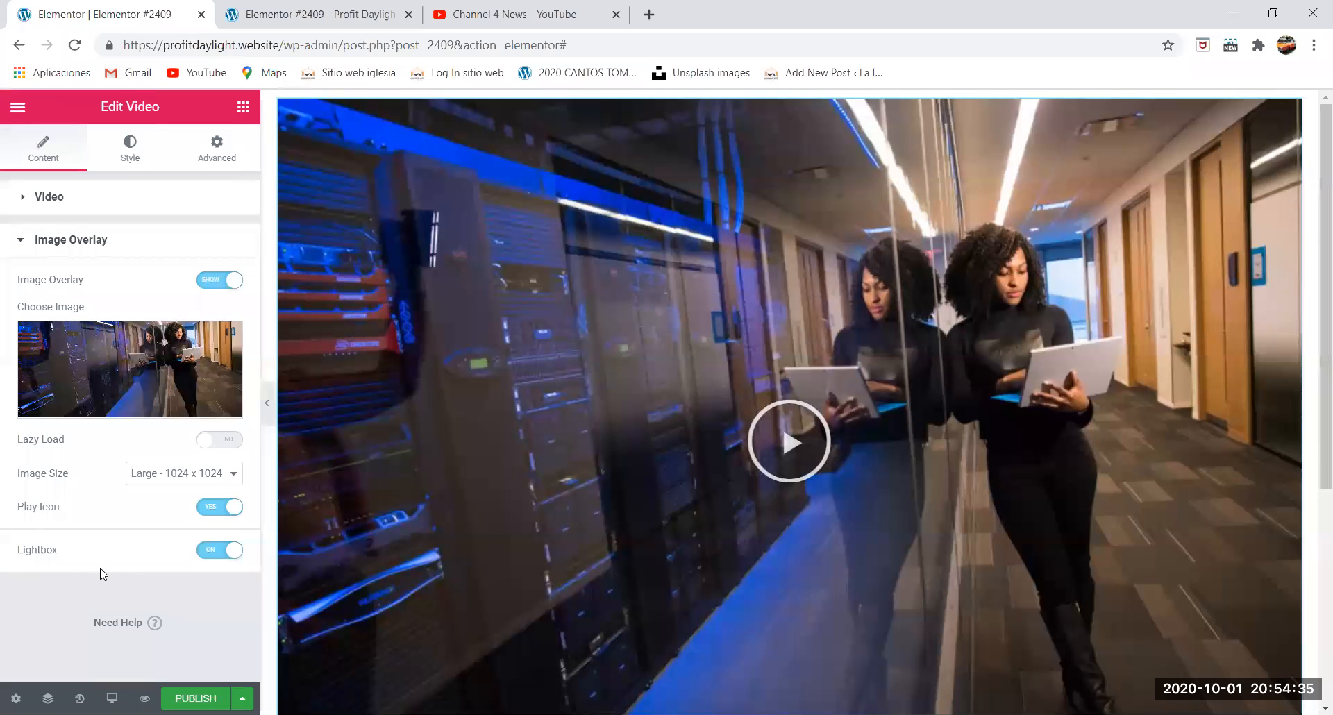
left_click(212, 553)
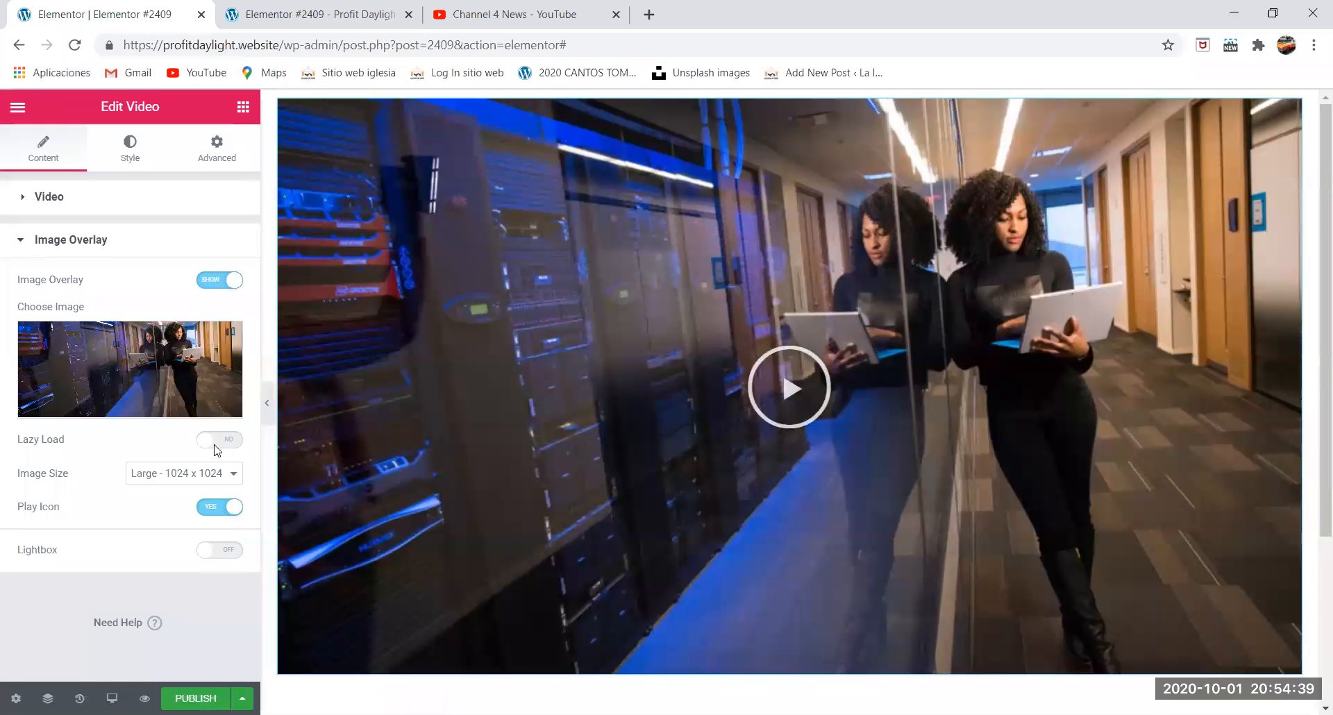
Check which style options the video offers without Lightbox, and return to its Image Overlay settings.
left_click(137, 161)
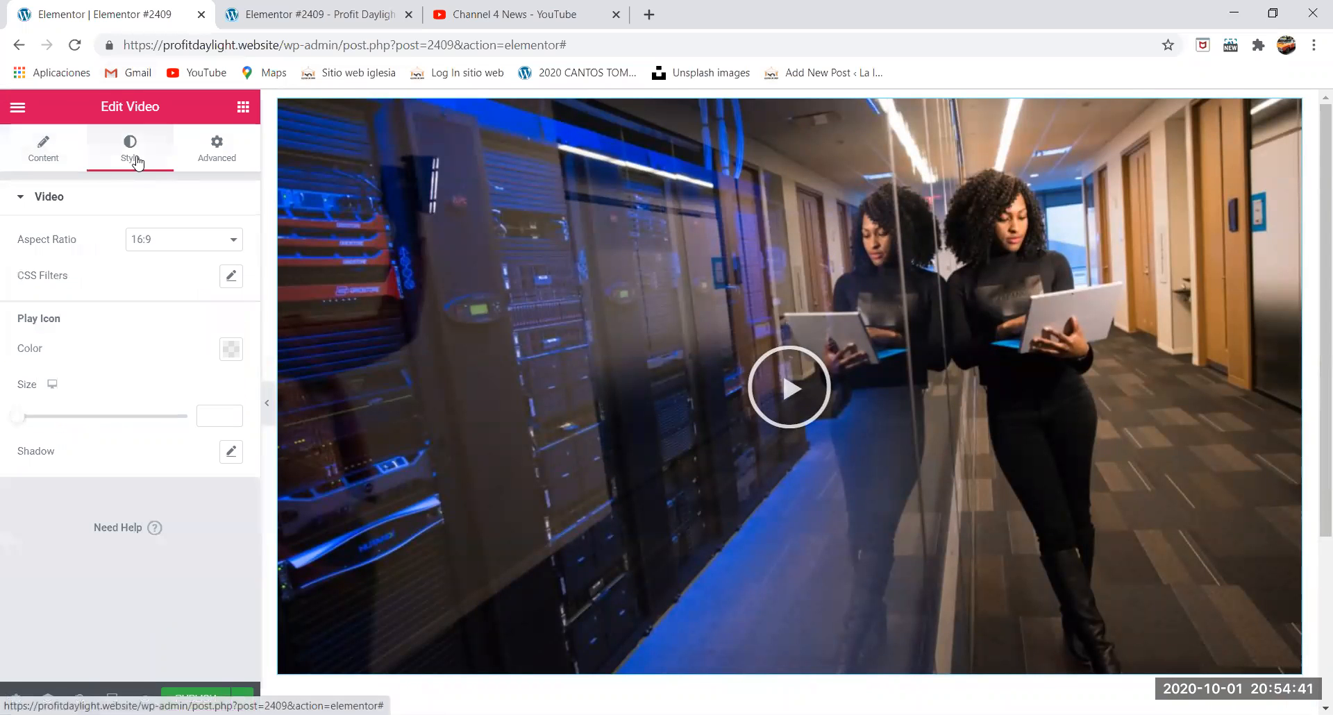
left_click(50, 198)
left_click(50, 199)
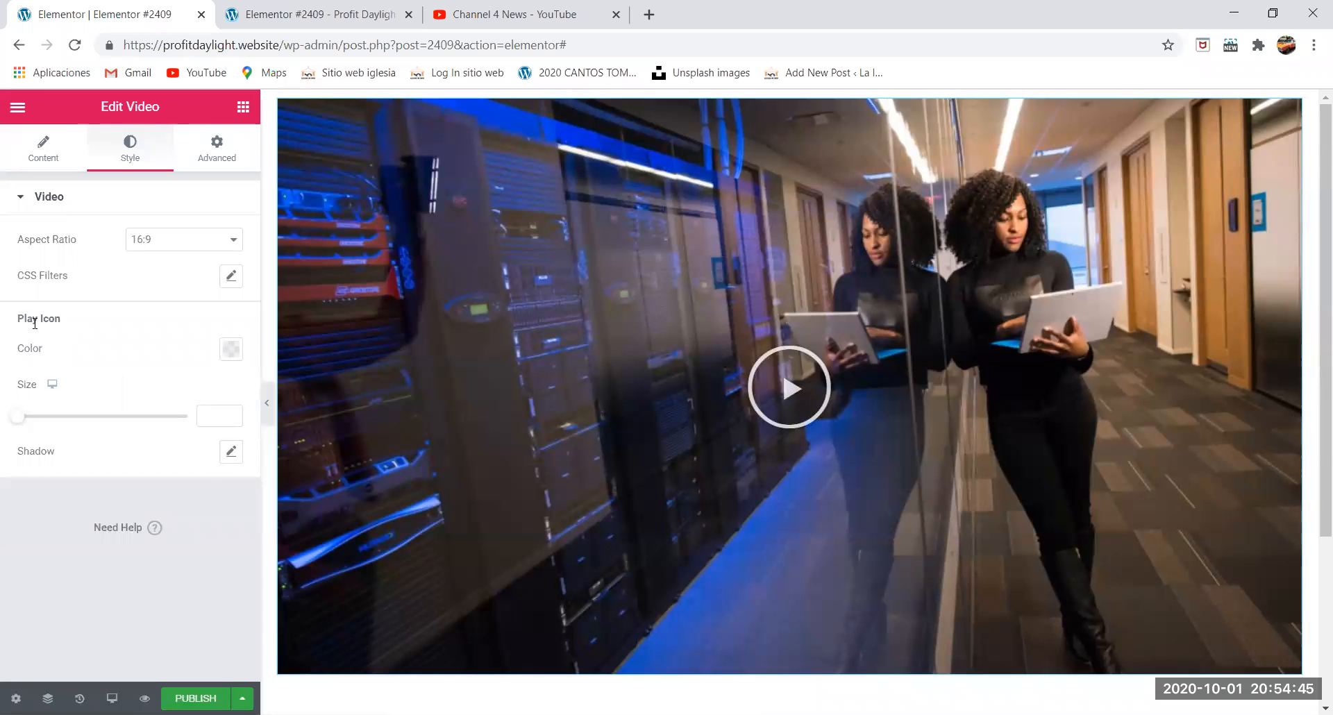
left_click(49, 144)
scroll(44, 478, "down", 3)
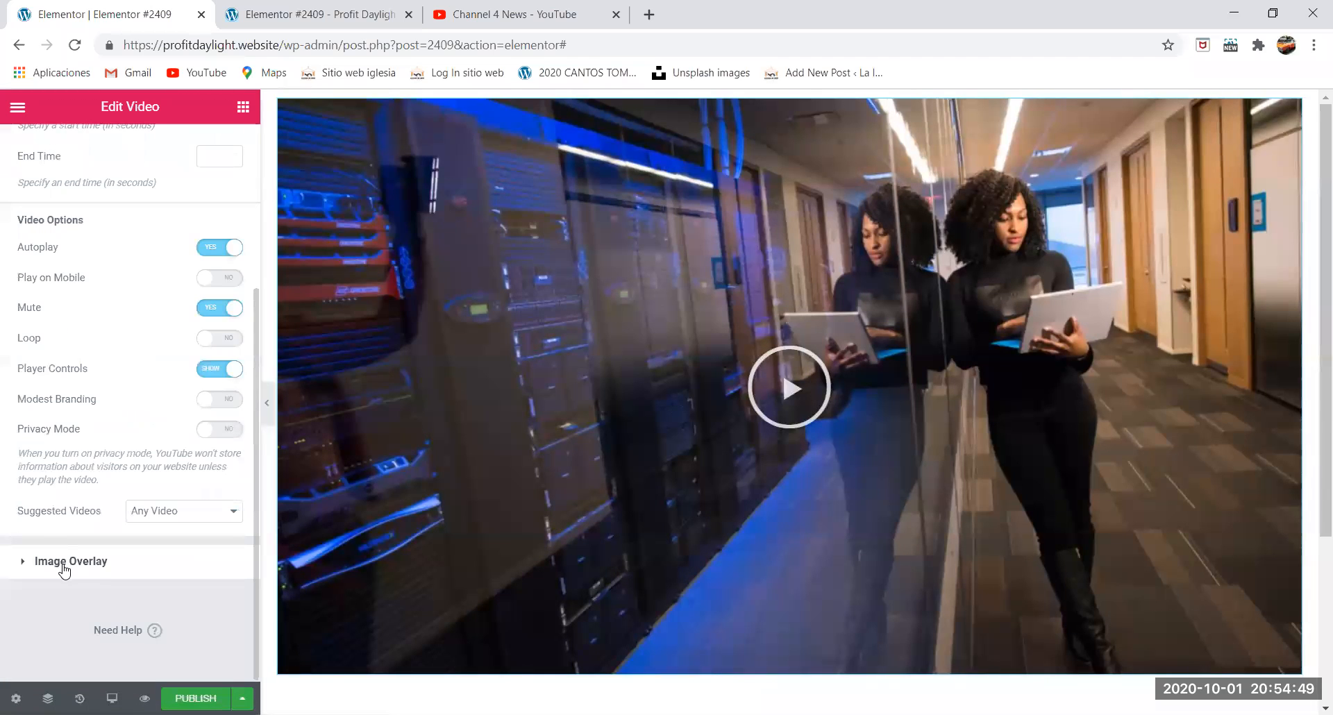
scroll(70, 292, "up", 3)
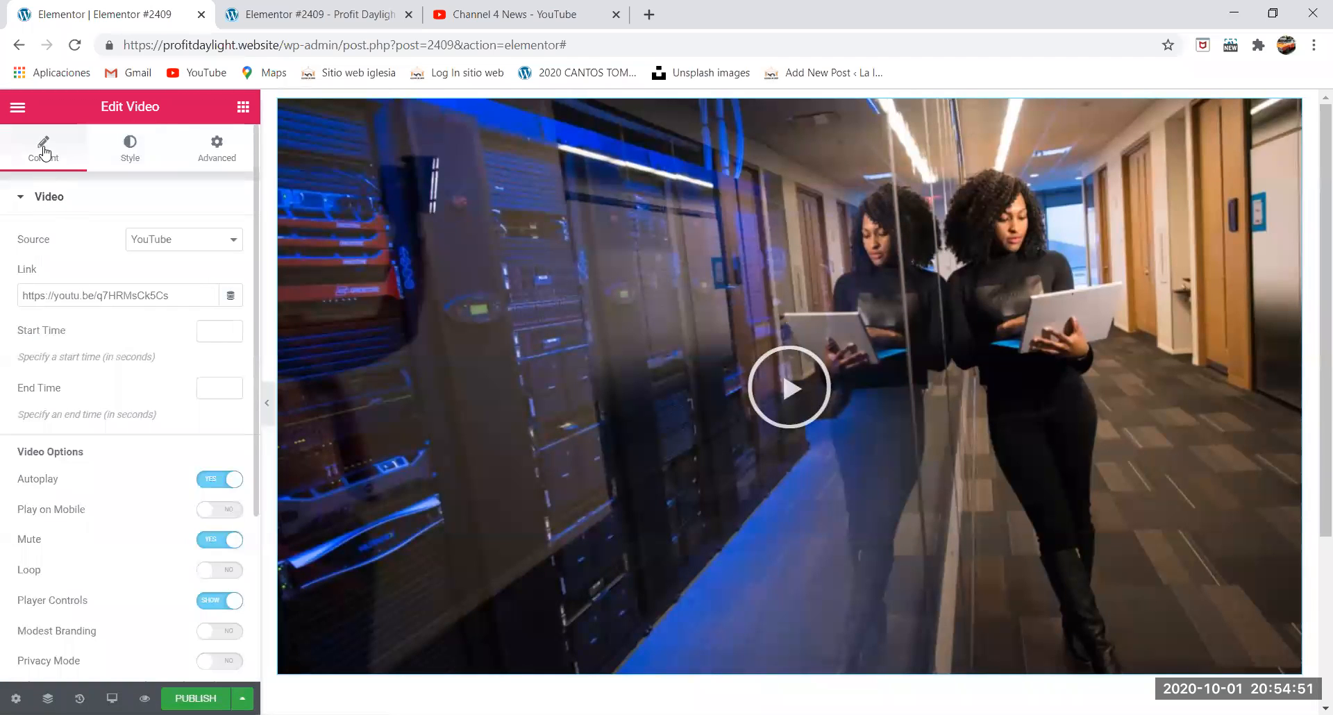
scroll(79, 440, "down", 3)
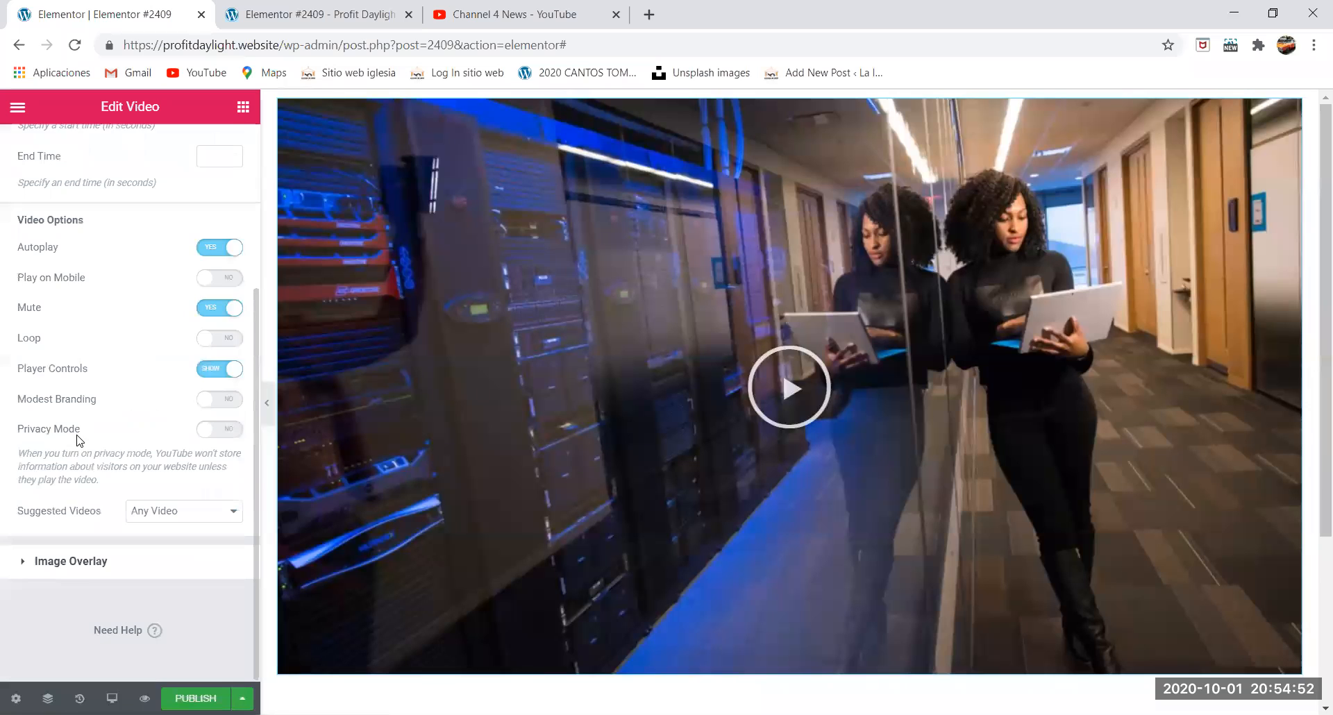
left_click(89, 566)
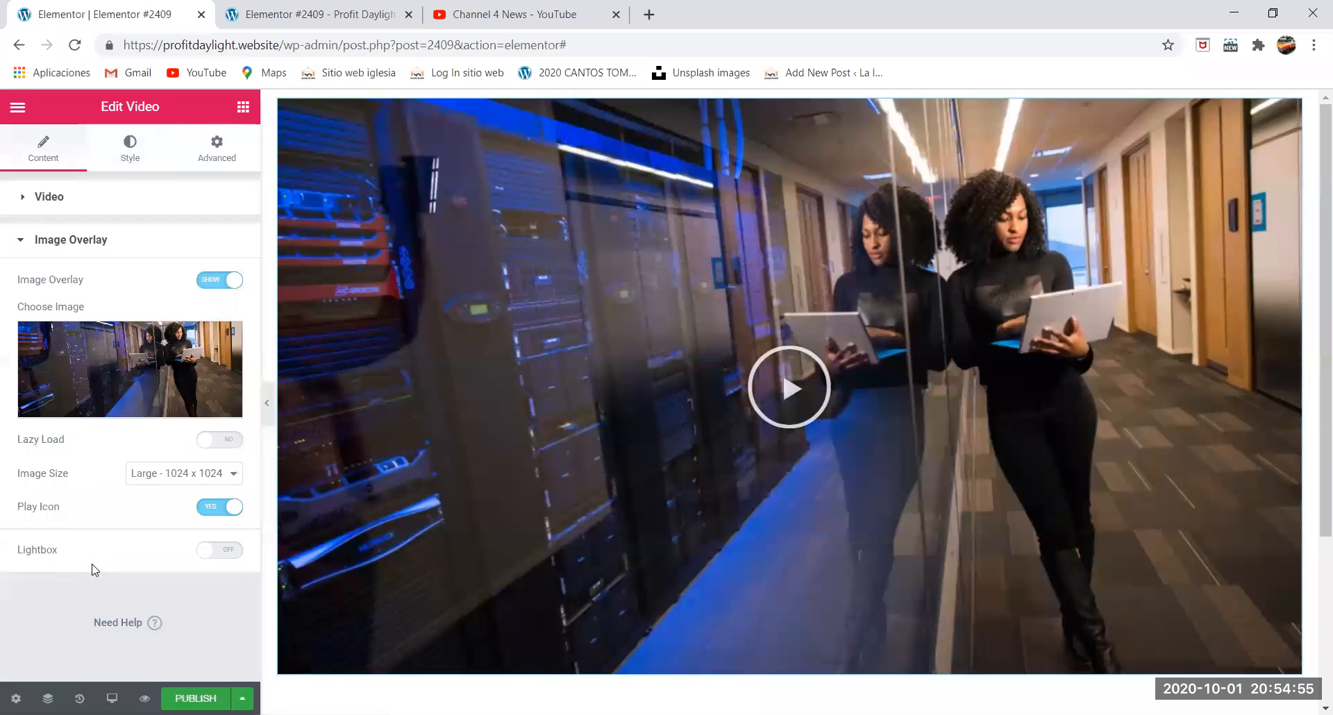
Hide the image overlay to compare the video's style options without it, and show the overlay again.
left_click(217, 280)
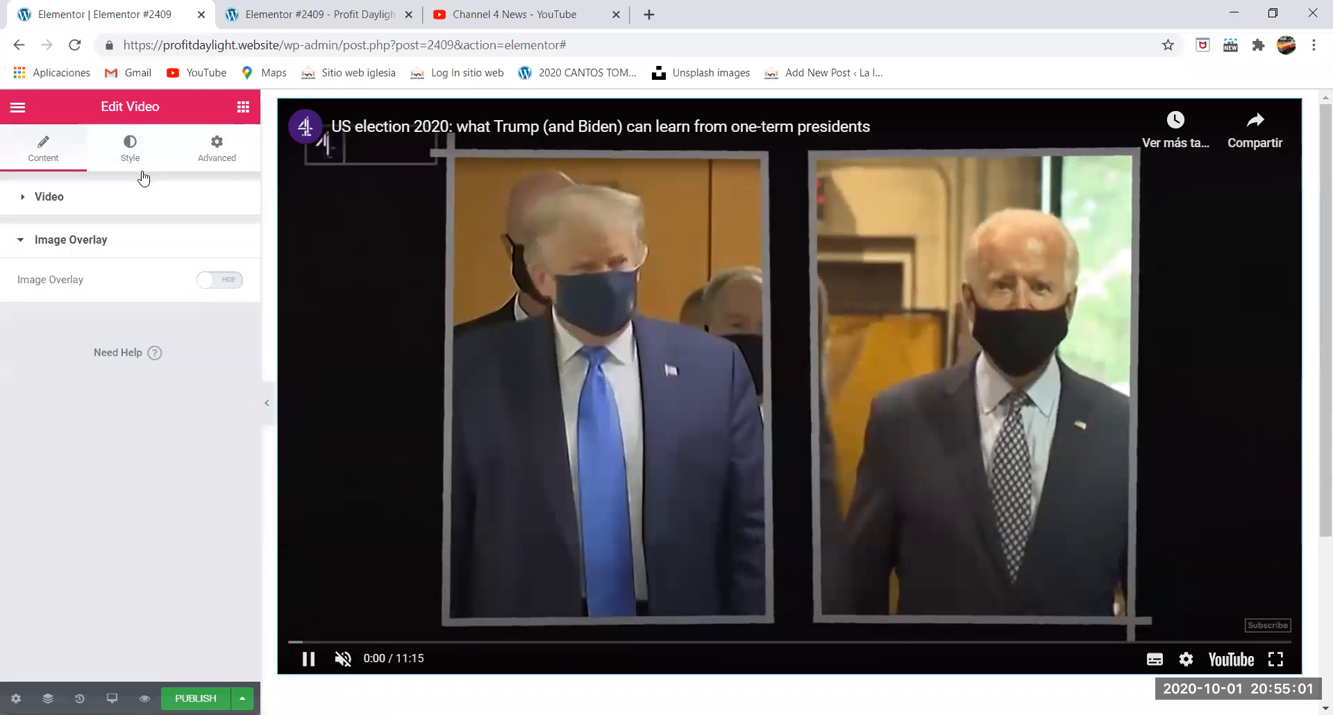
left_click(133, 146)
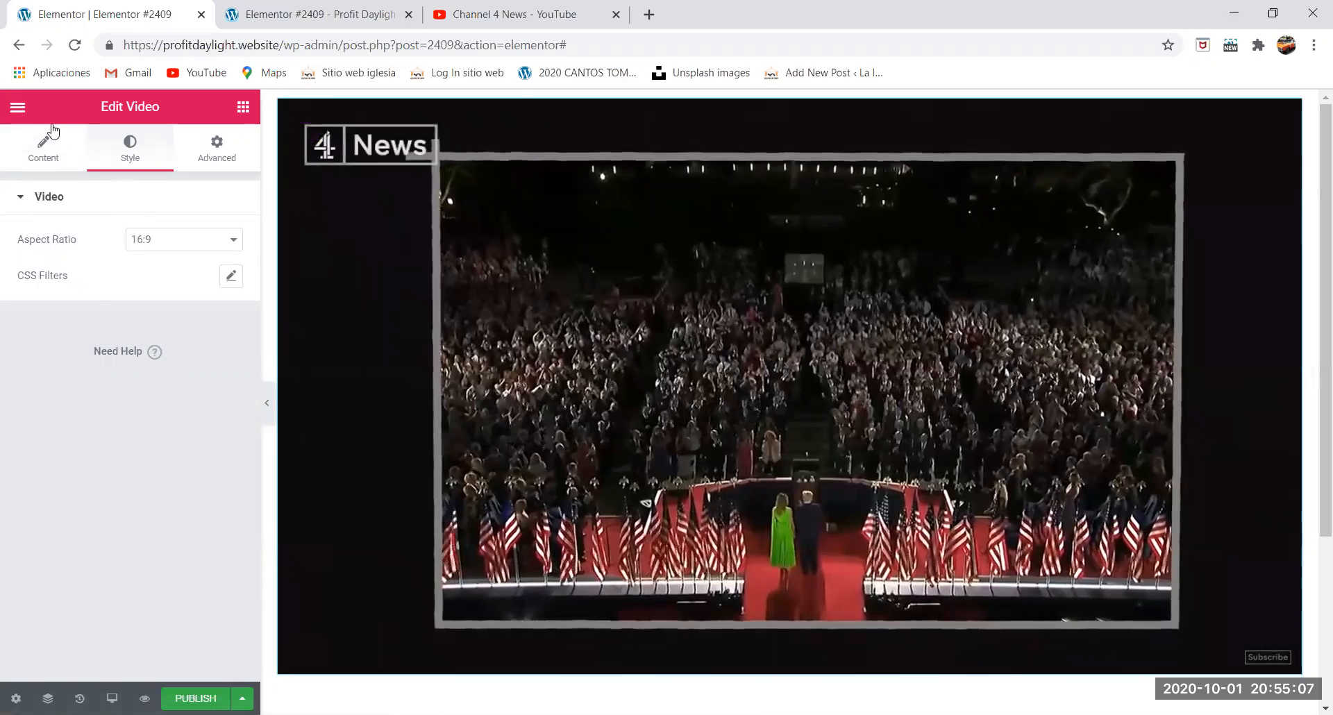
left_click(44, 161)
scroll(41, 556, "down", 3)
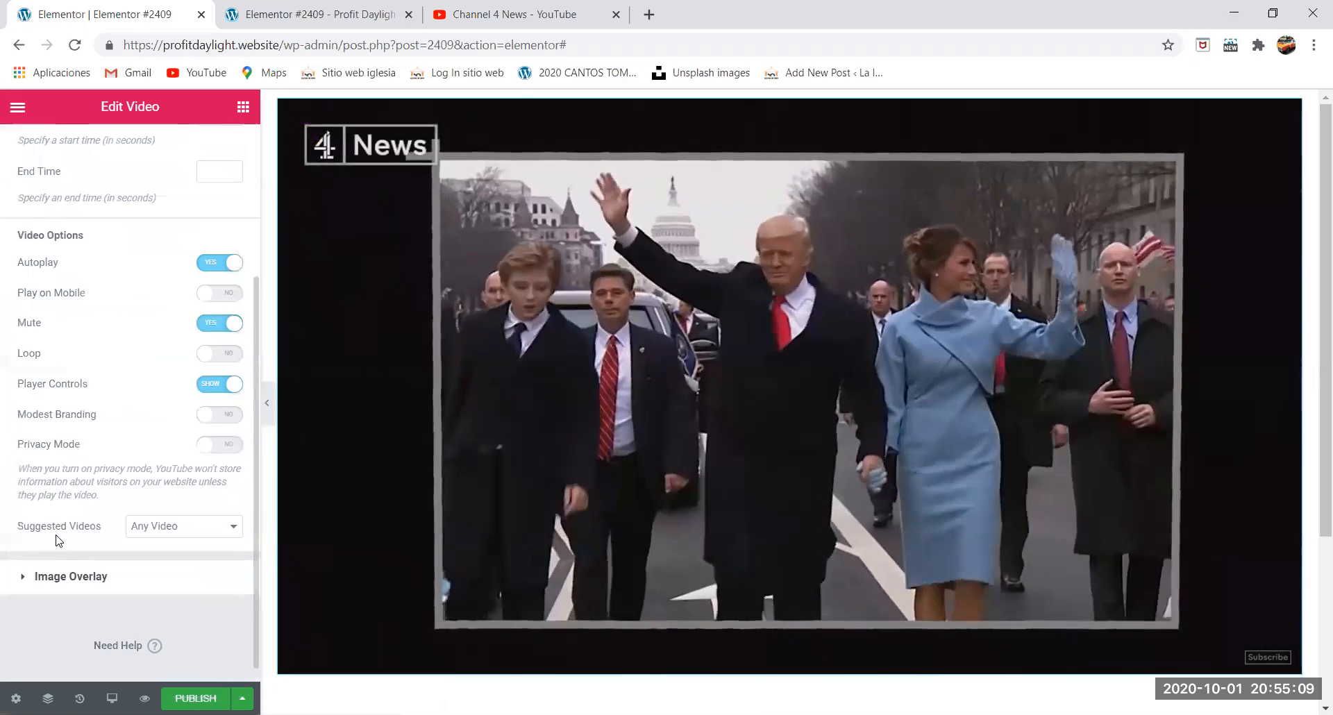
left_click(80, 575)
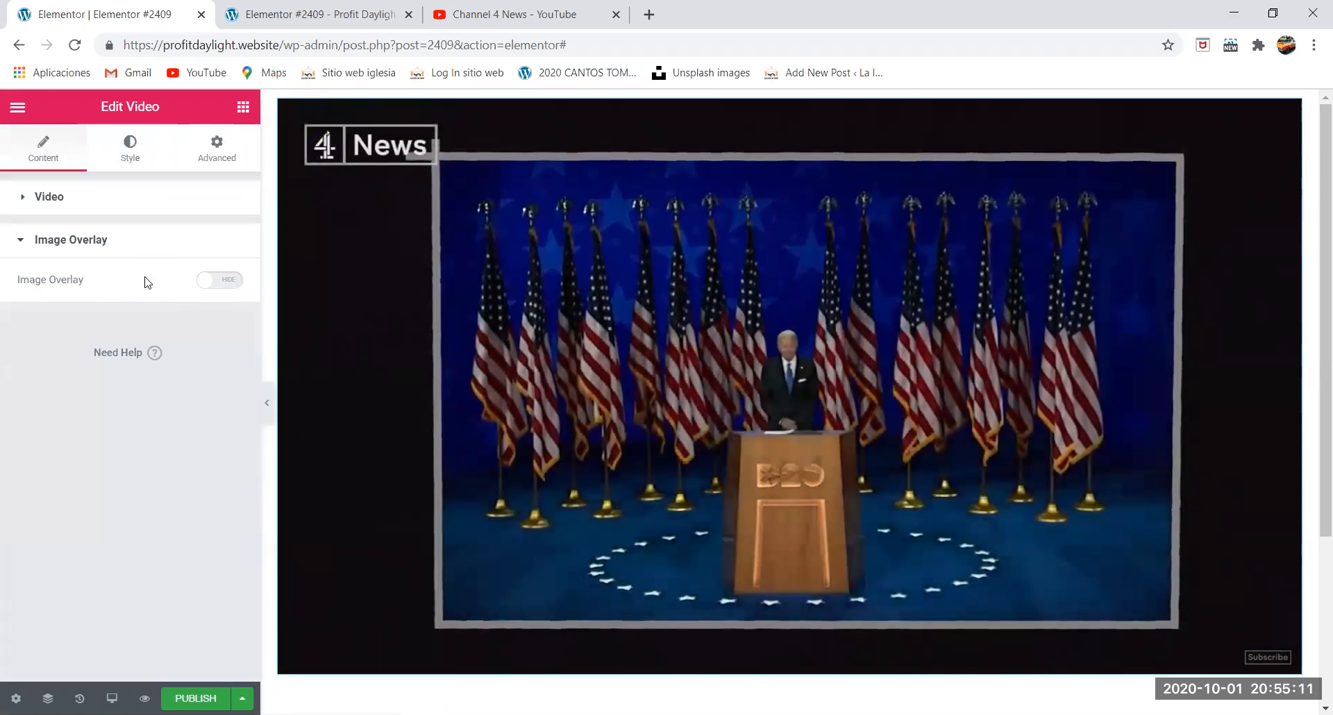
left_click(209, 280)
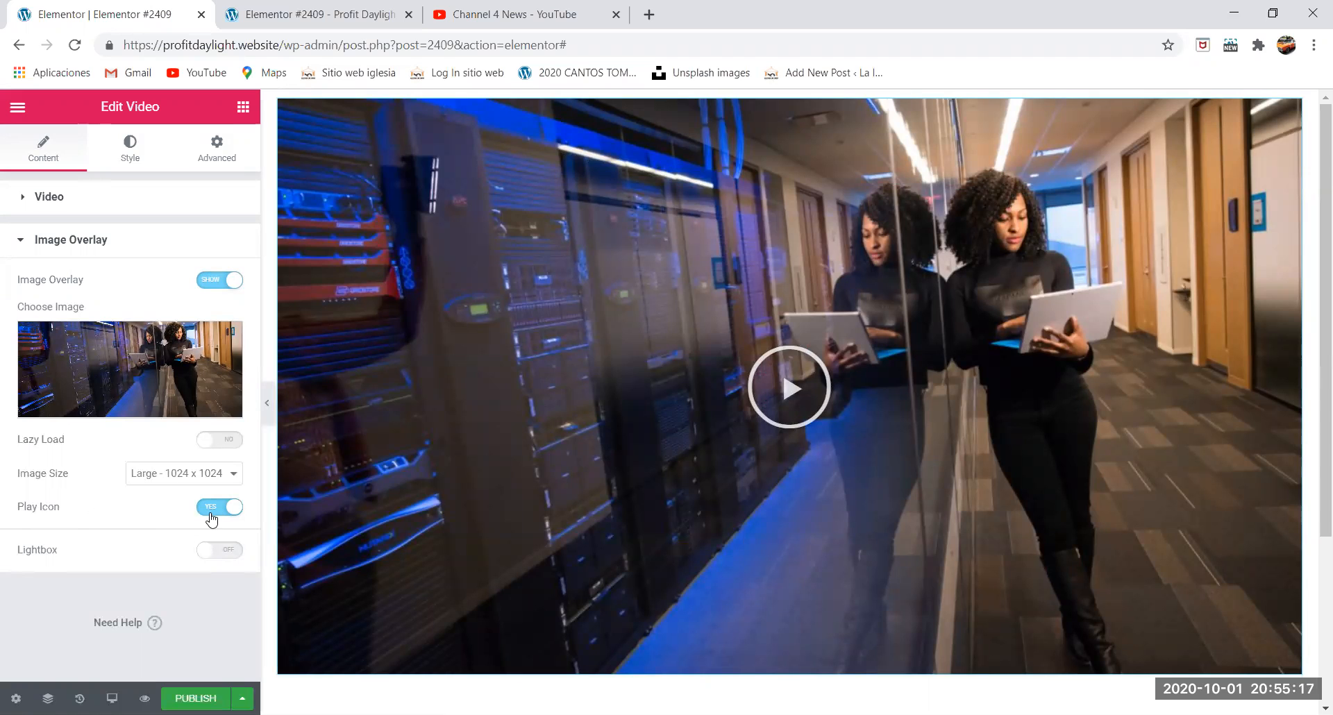
Turn off the overlay's Play Icon to compare the available style options, and turn Play Icon back on.
left_click(214, 509)
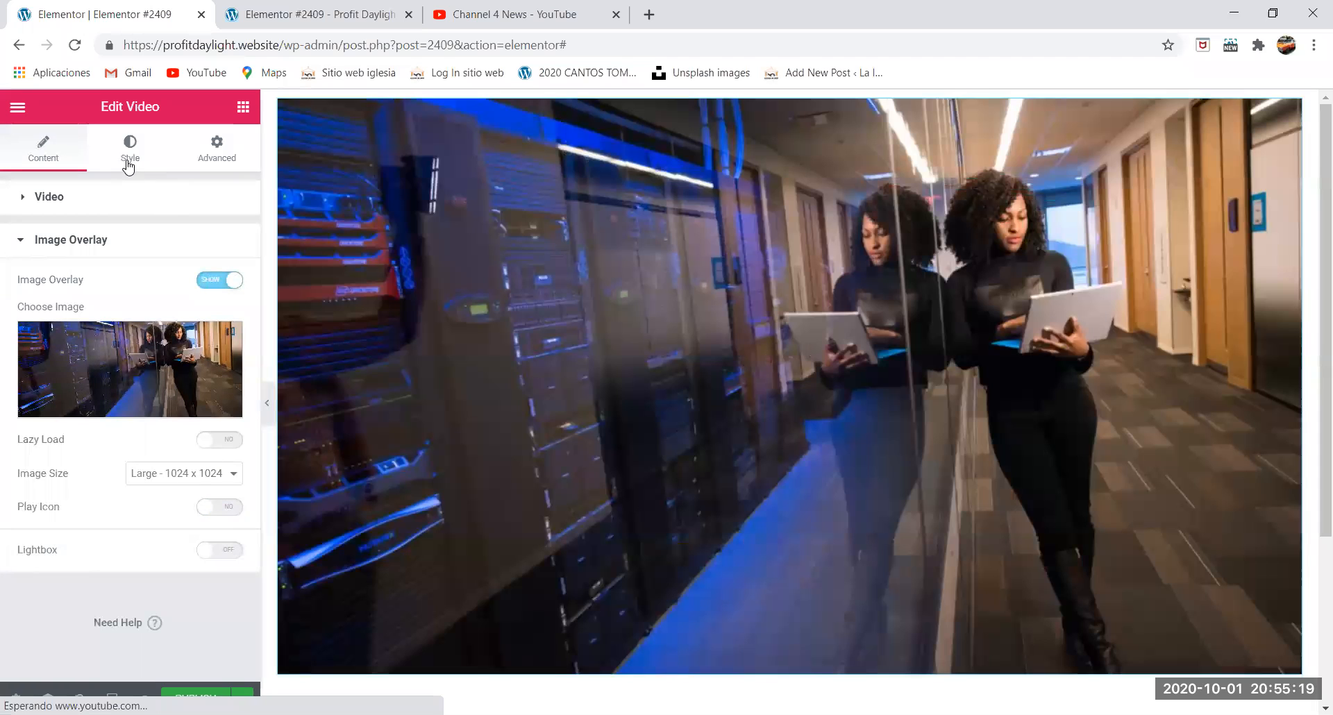
left_click(129, 163)
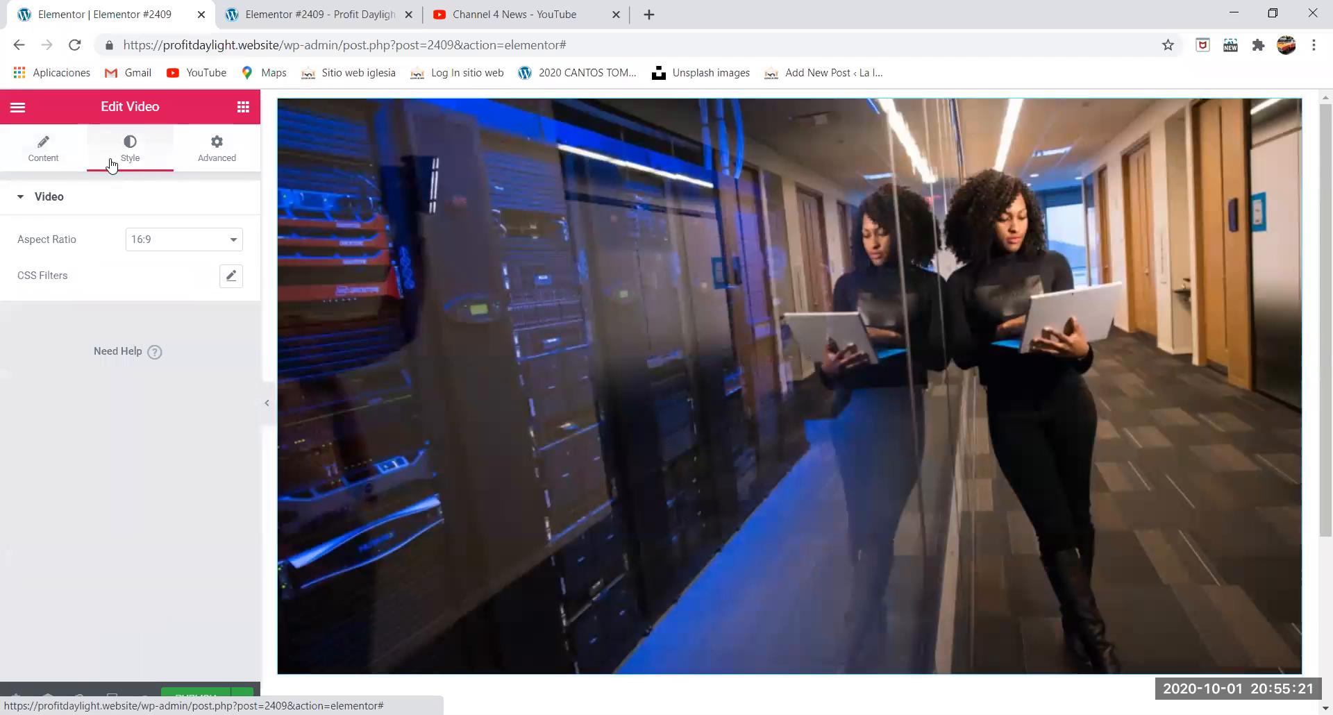
left_click(38, 151)
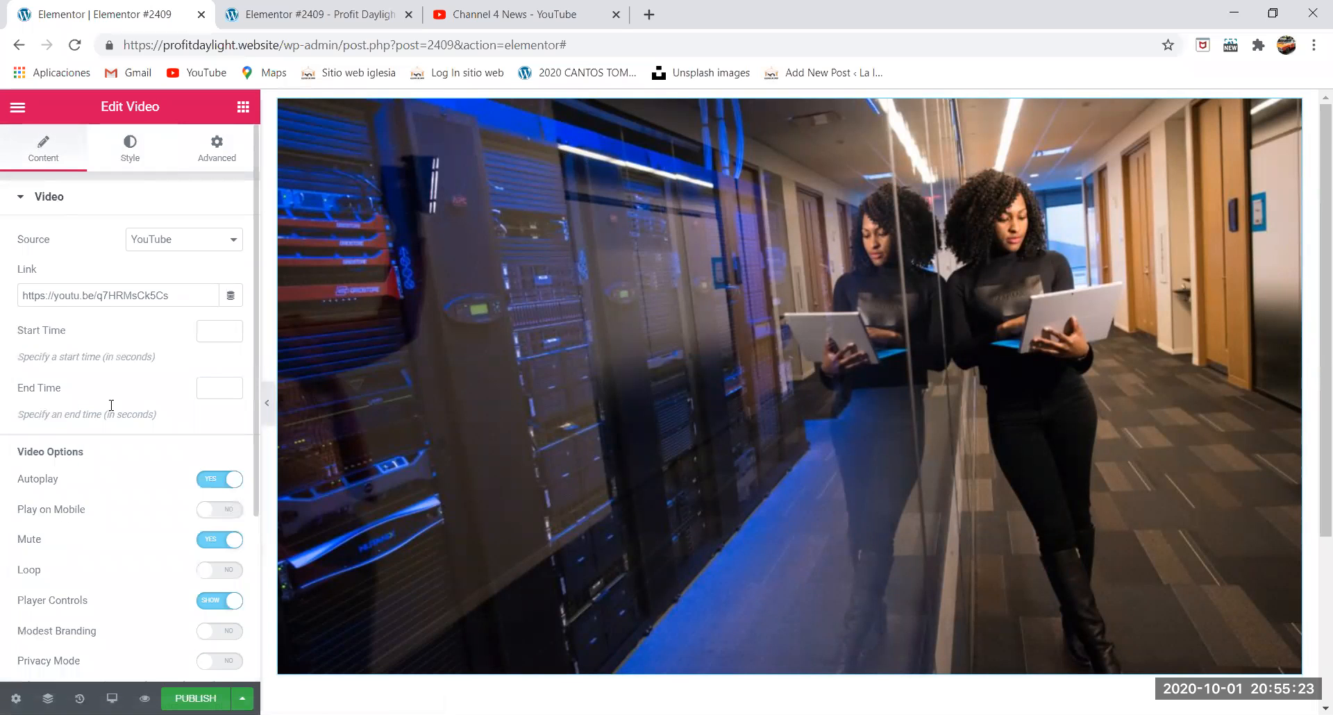
scroll(128, 584, "down", 3)
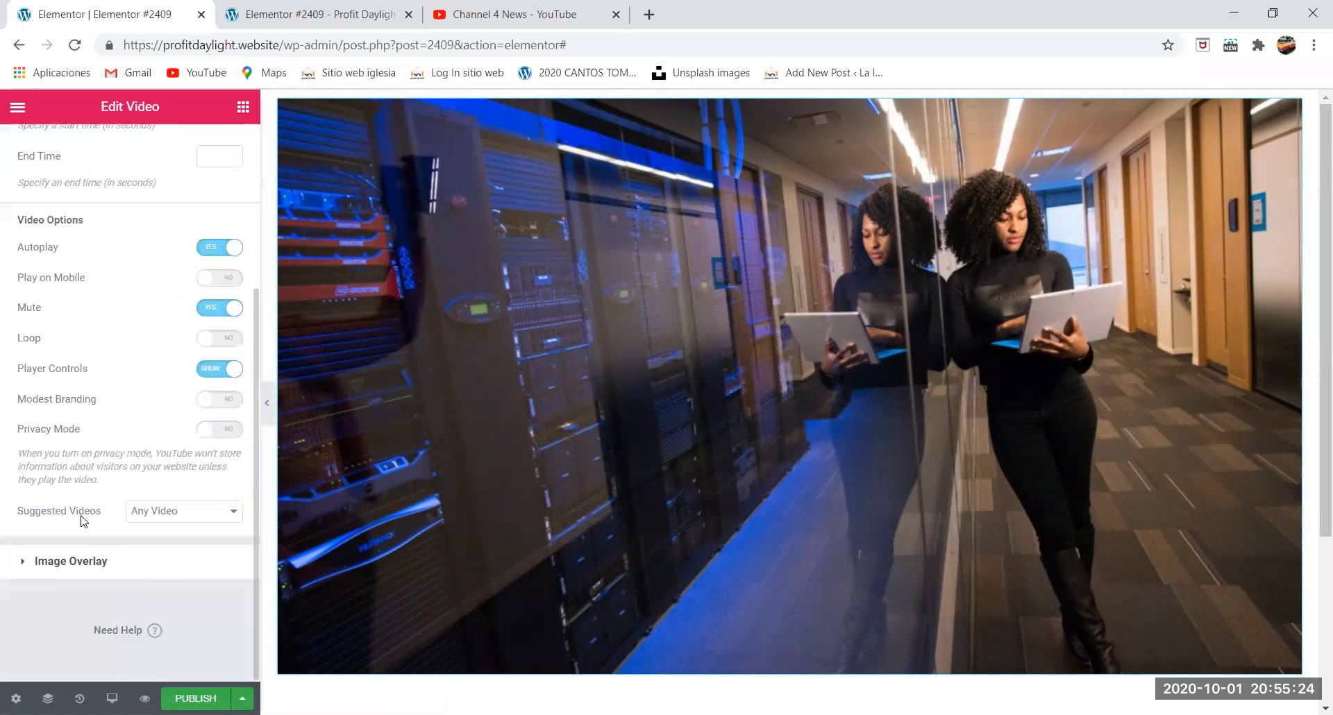
left_click(96, 558)
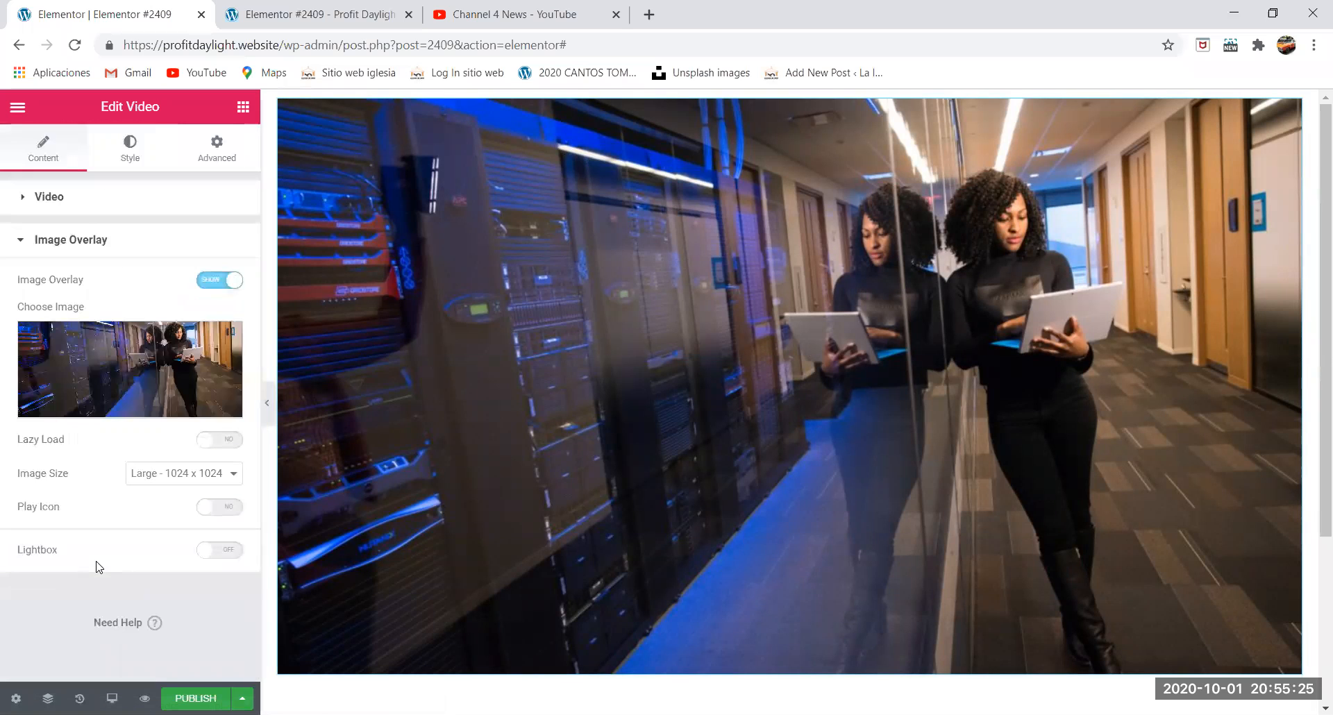
left_click(214, 514)
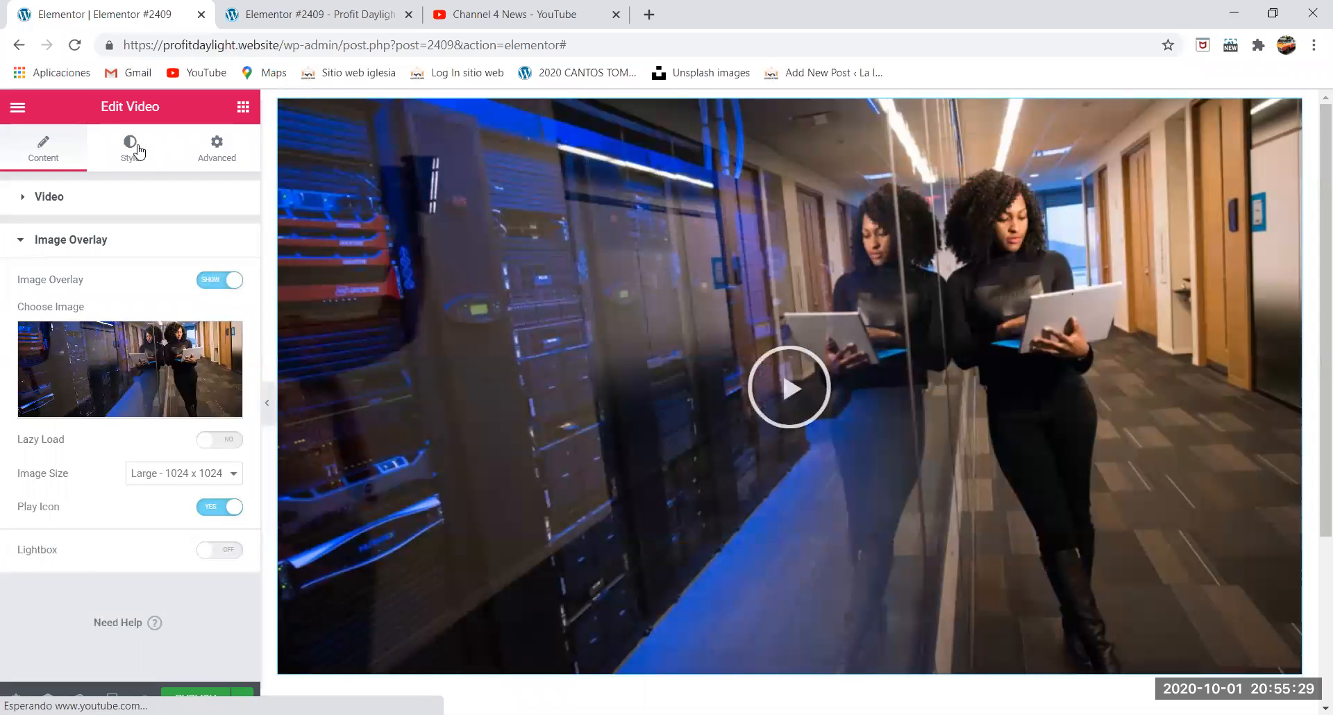
Try several preset colors for the play icon, settle on #D7CEC7, and enlarge the icon to size 263.
left_click(132, 146)
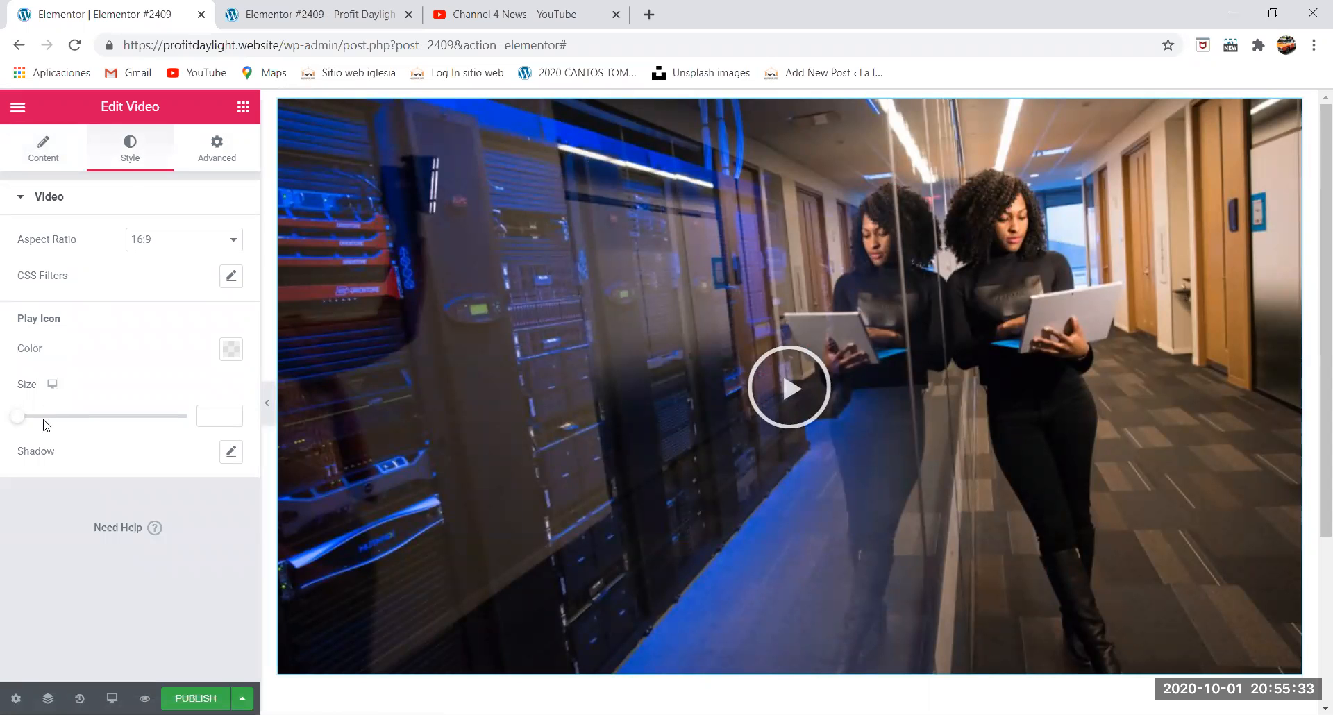
left_click(232, 349)
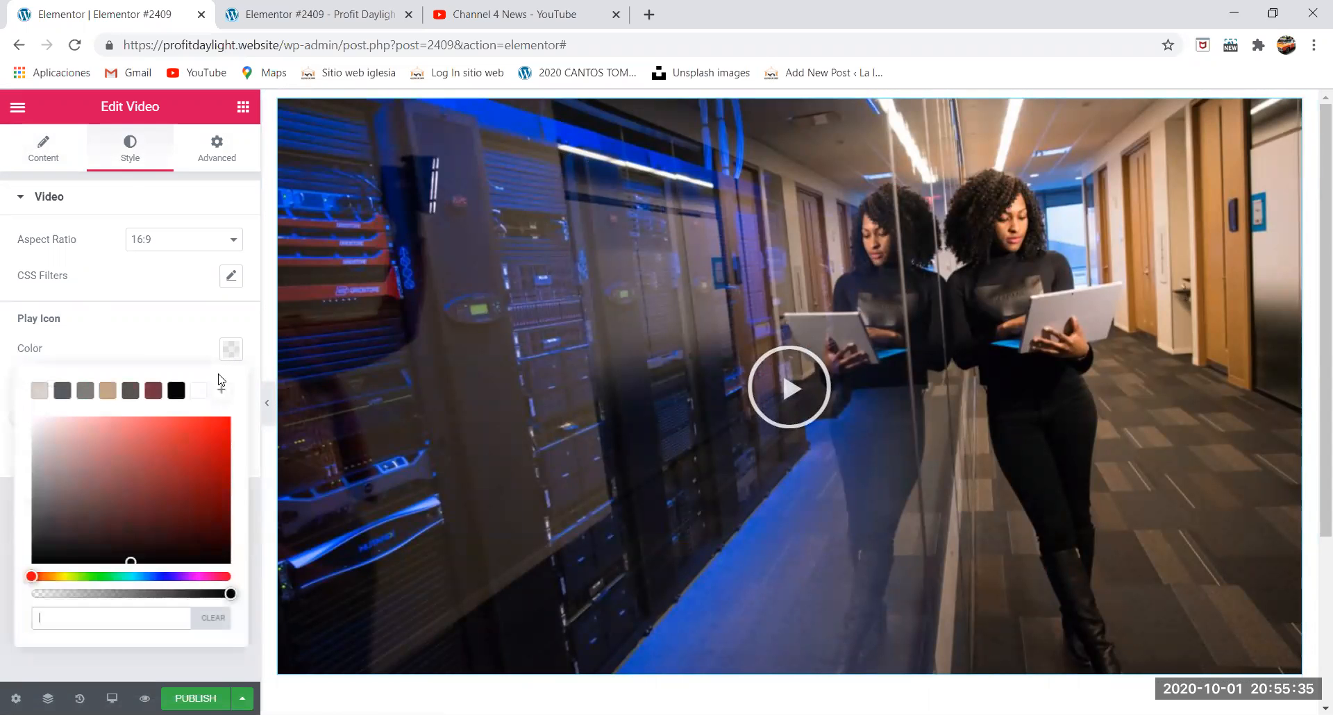
left_click(154, 393)
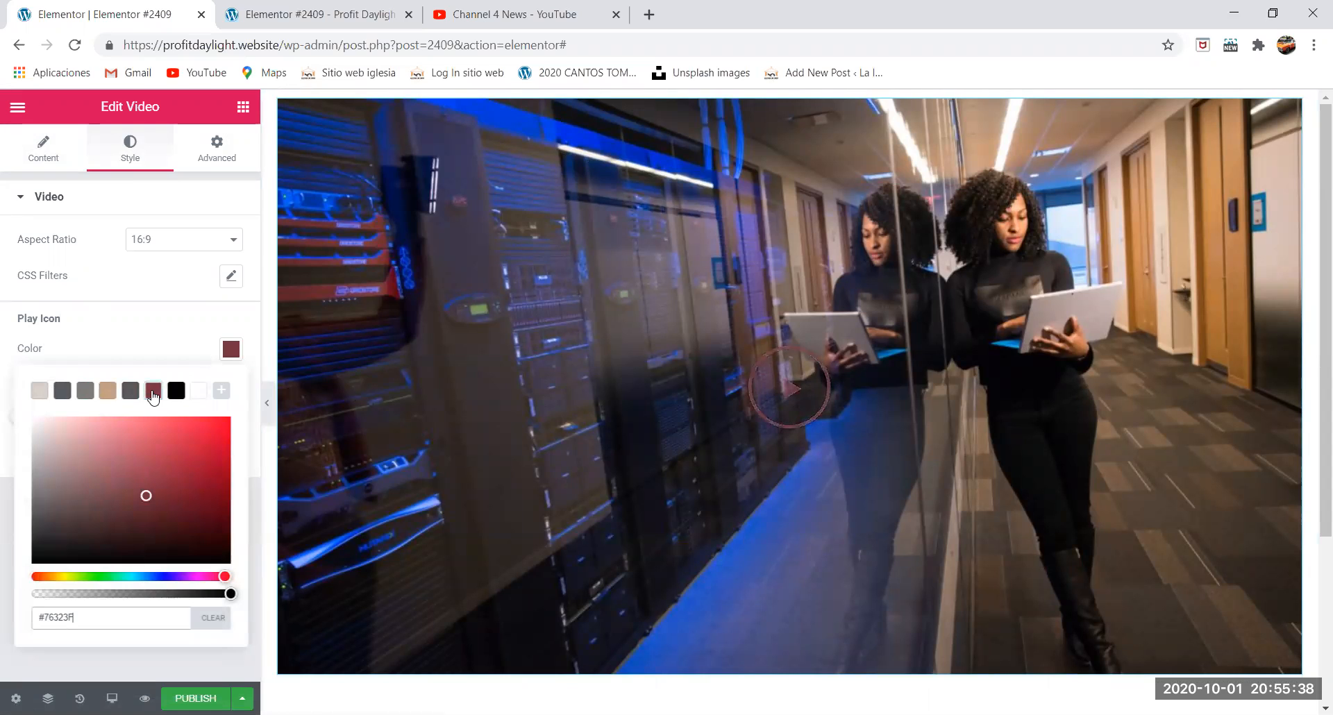
left_click(113, 393)
left_click(39, 390)
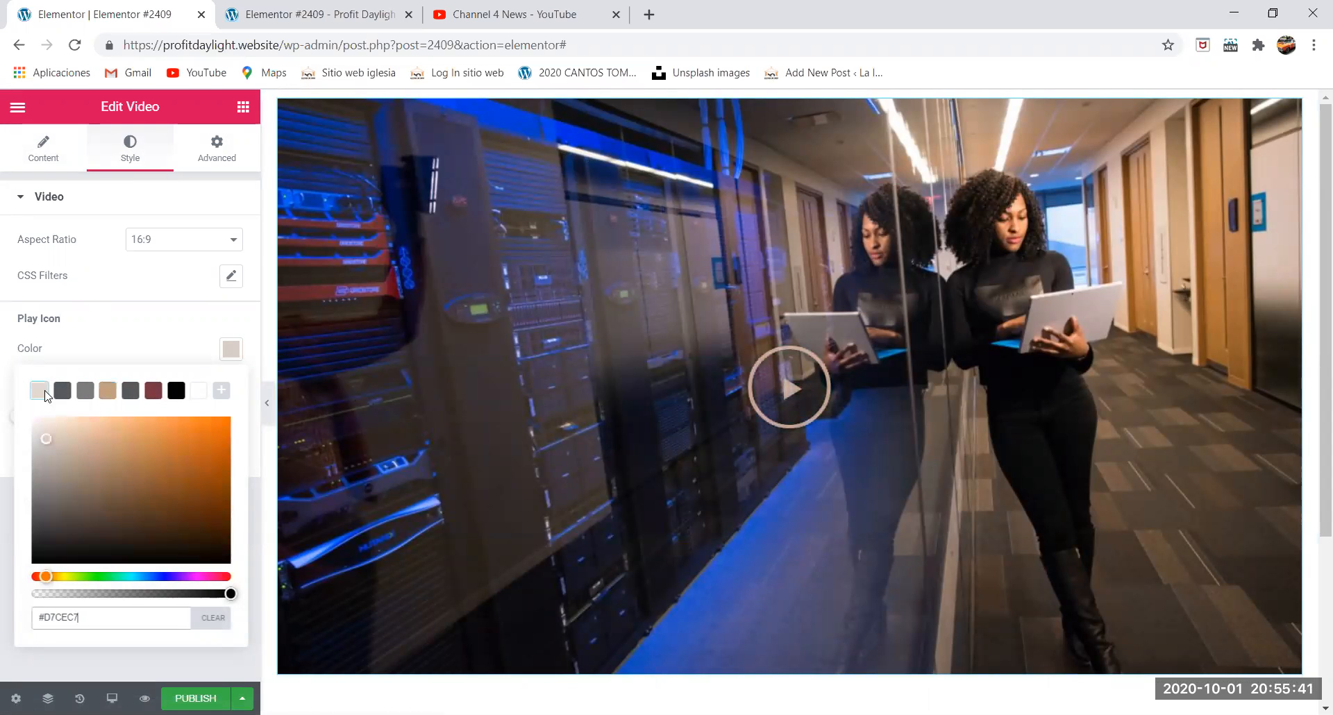
left_click(5, 530)
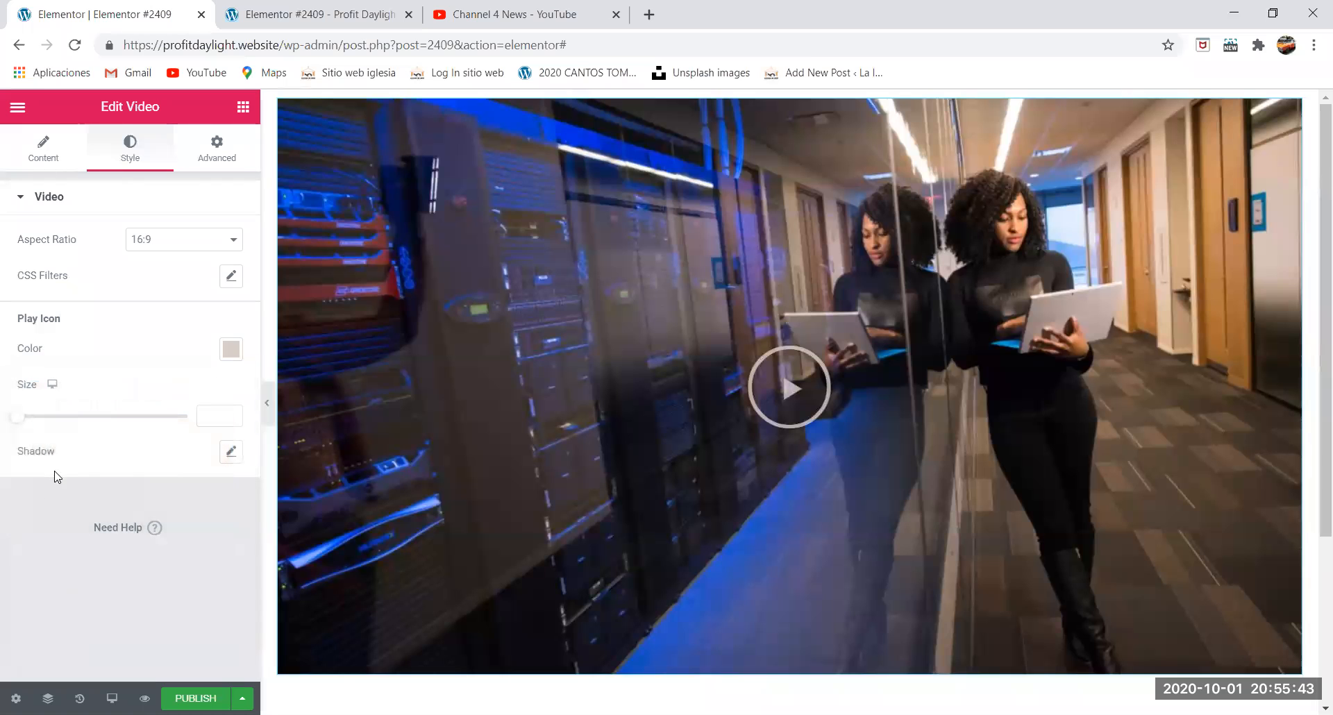
left_click_drag(27, 416, 170, 419)
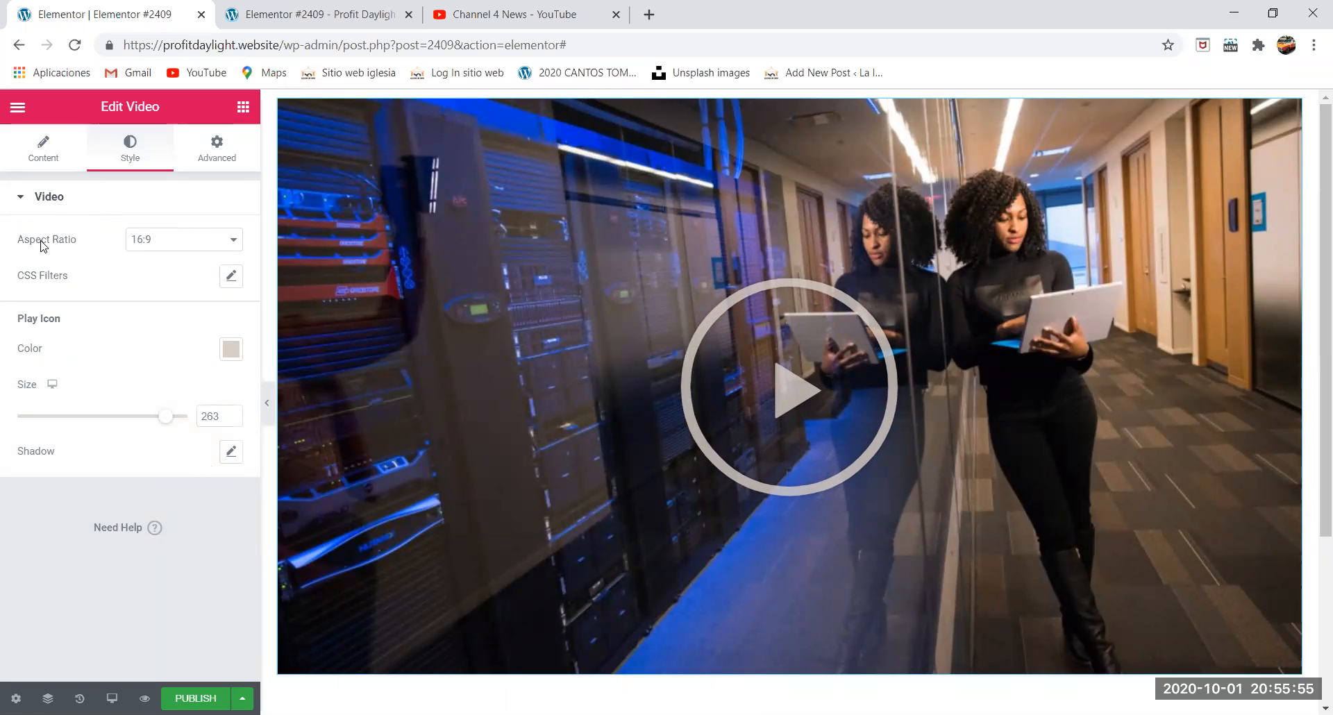
Try the video at a 9:16 aspect ratio, and set it back to 16:9.
left_click(221, 249)
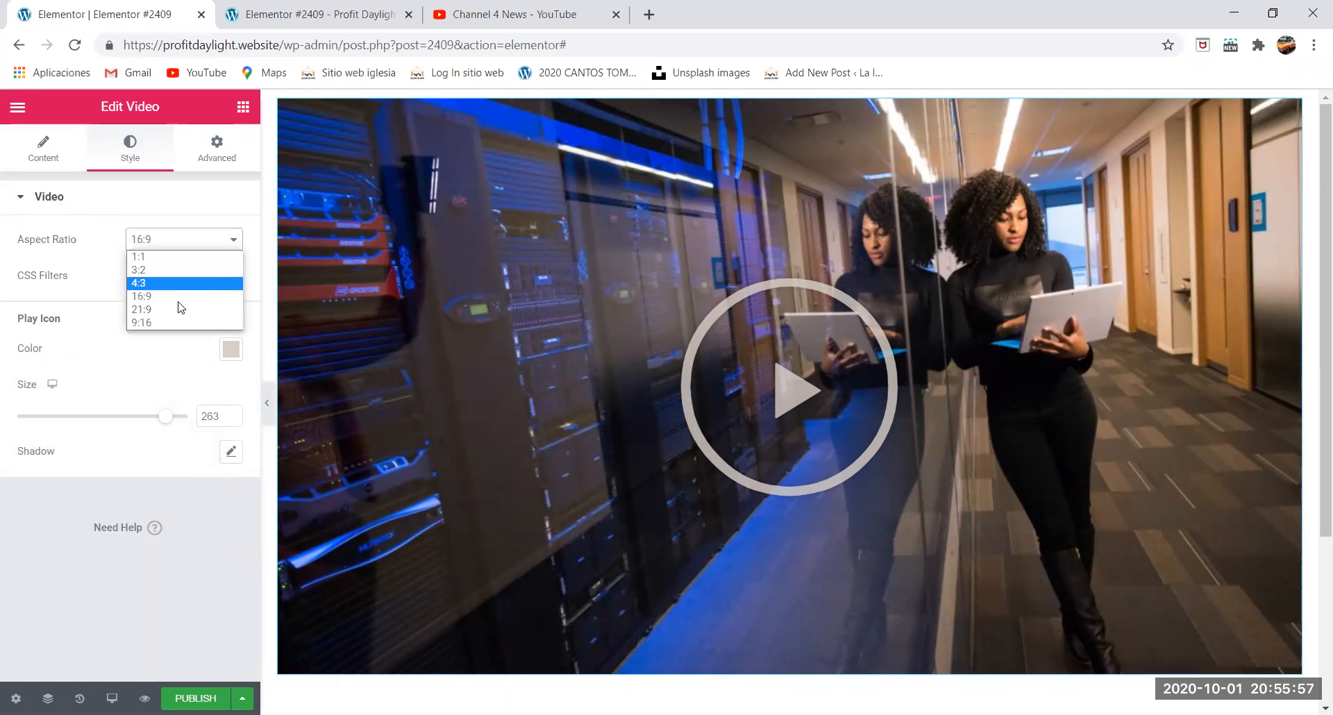
left_click(173, 324)
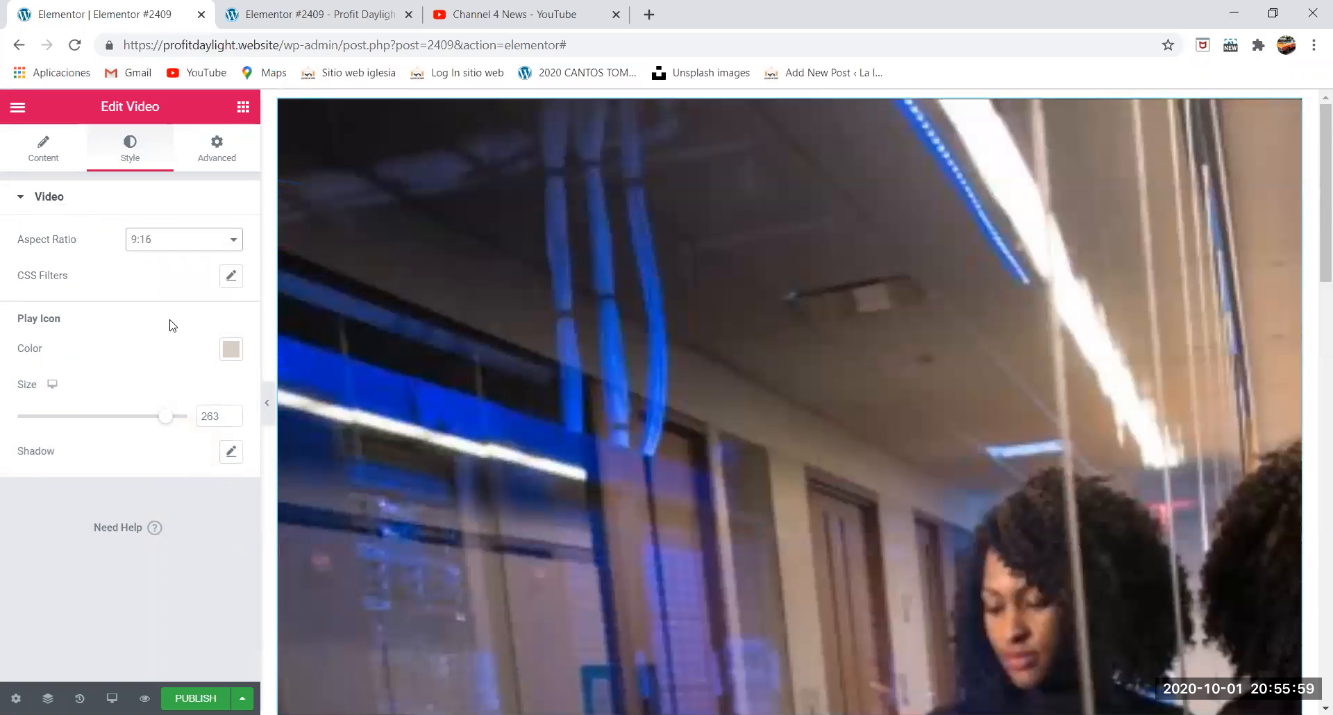
left_click(167, 243)
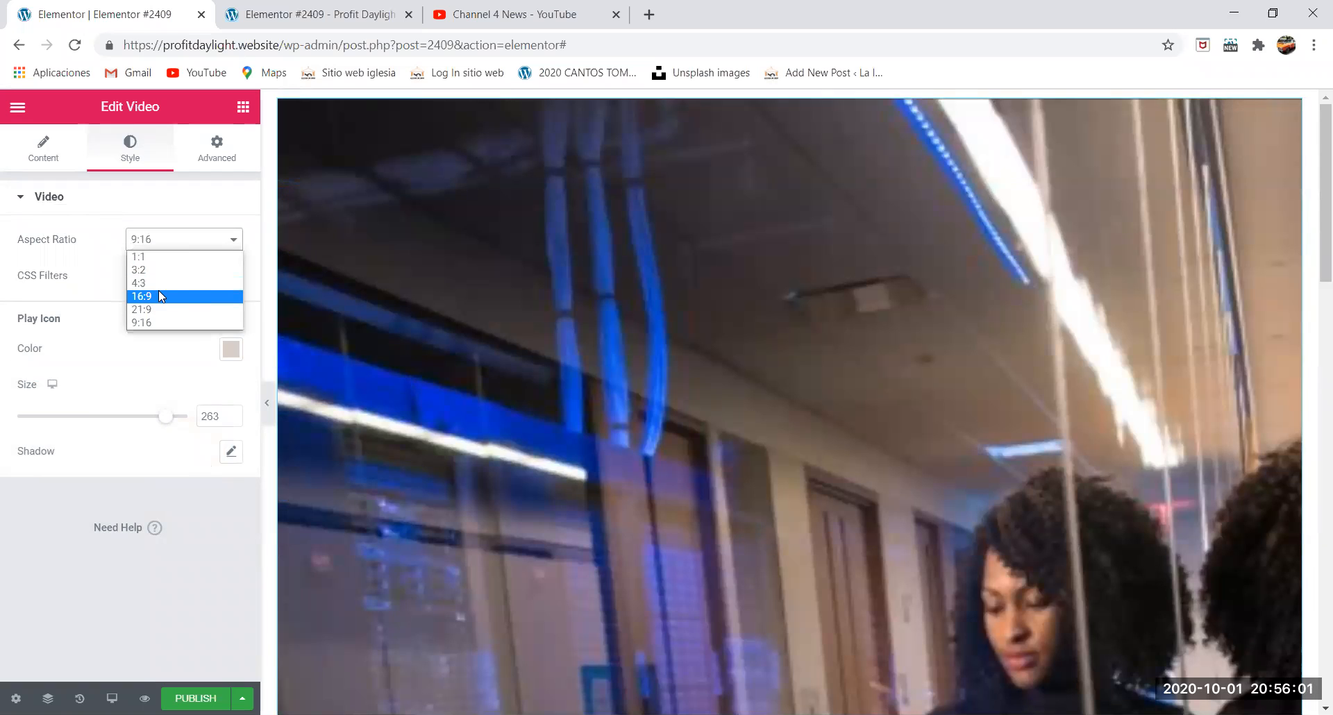
left_click(159, 294)
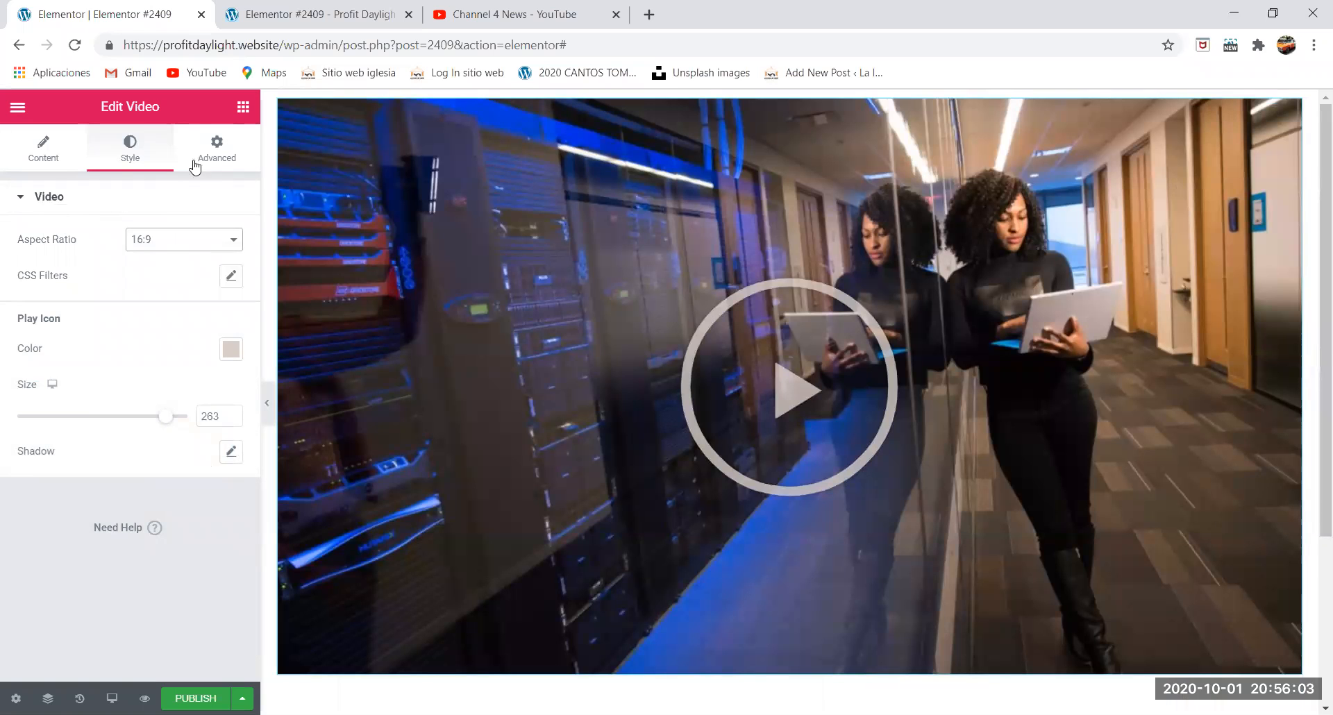
Review the video widget's advanced option groups, revisit its content and style settings, and return to the widget list.
left_click(58, 198)
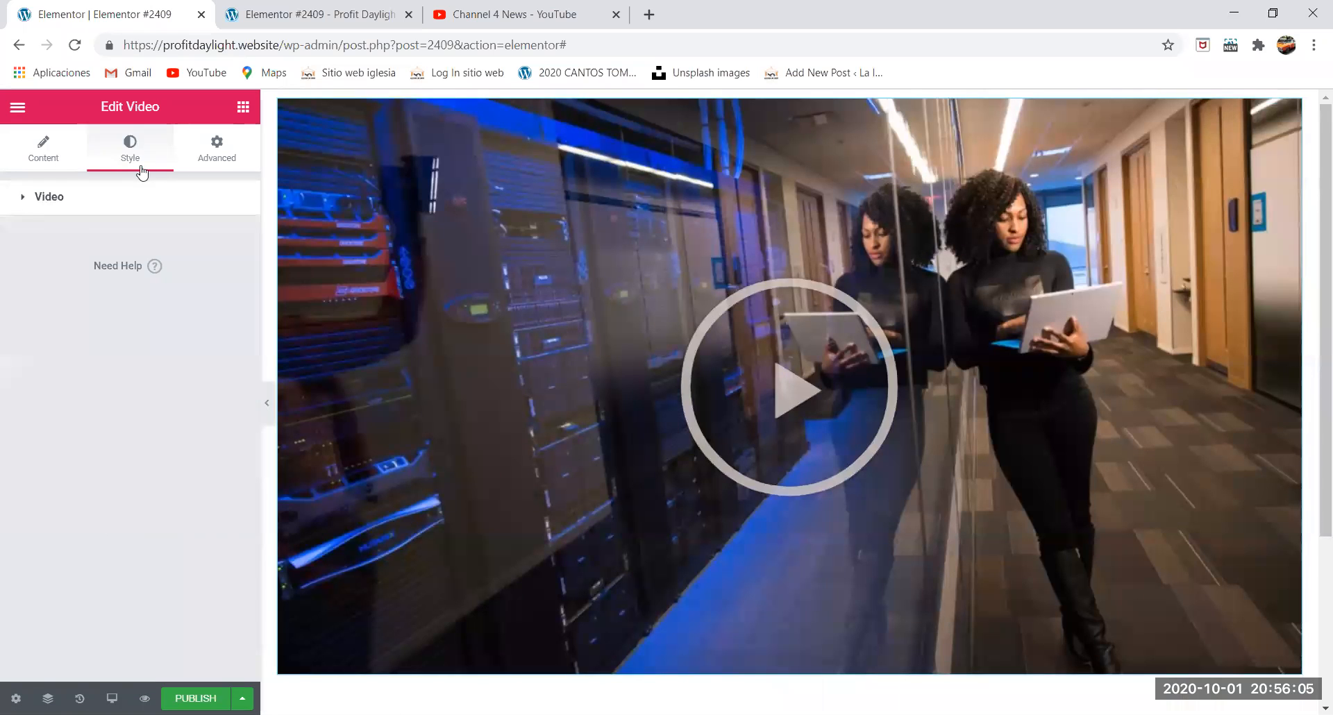
left_click(208, 153)
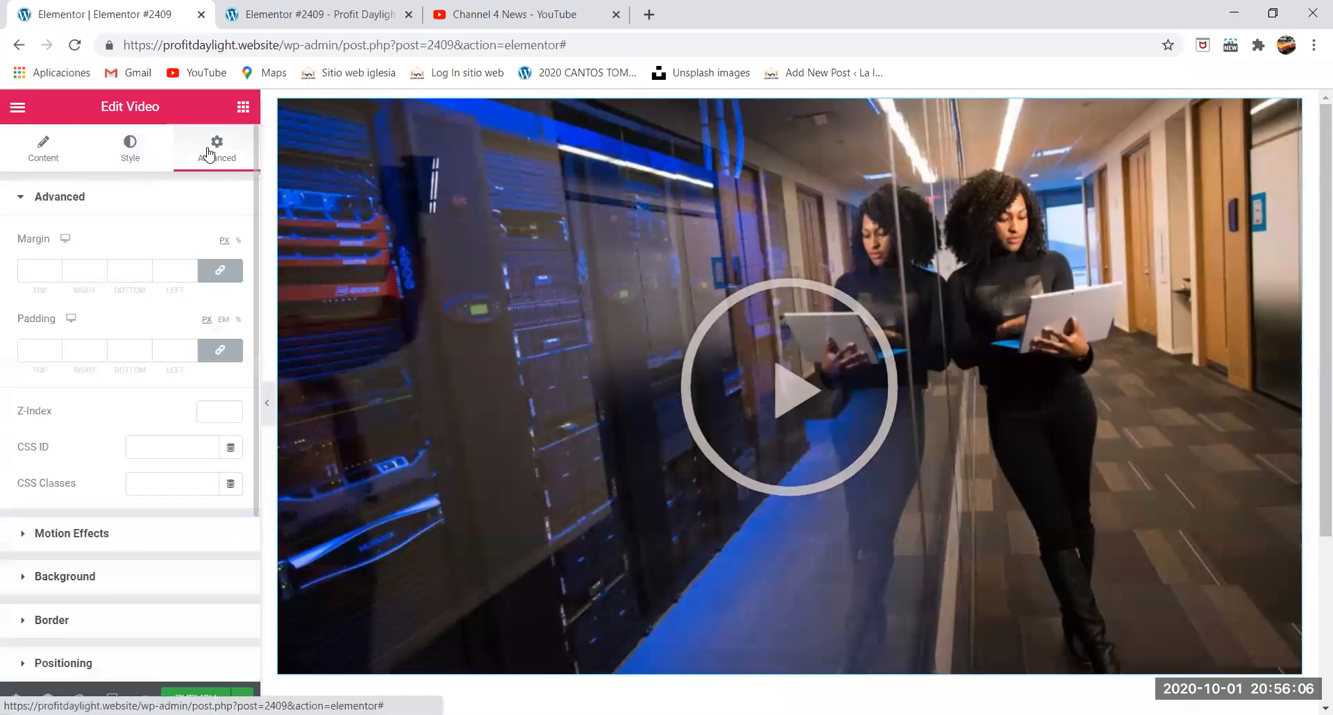
left_click(132, 200)
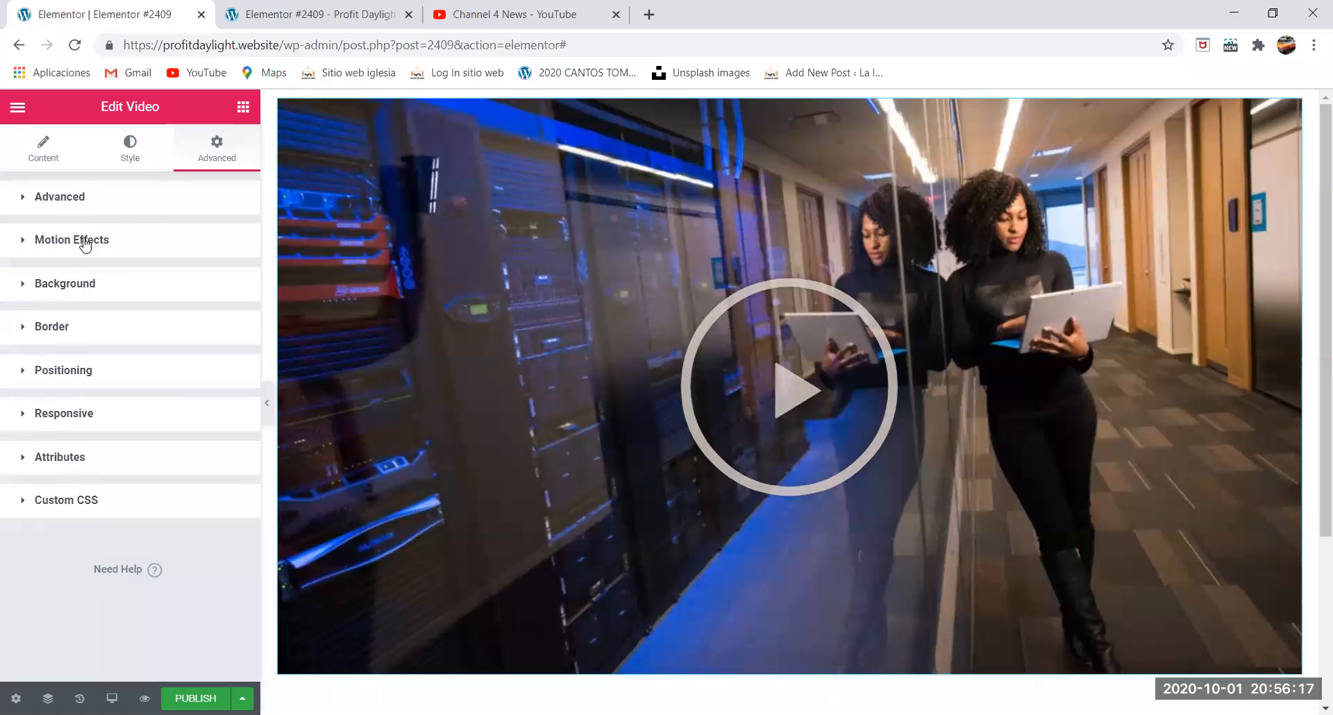
left_click(40, 157)
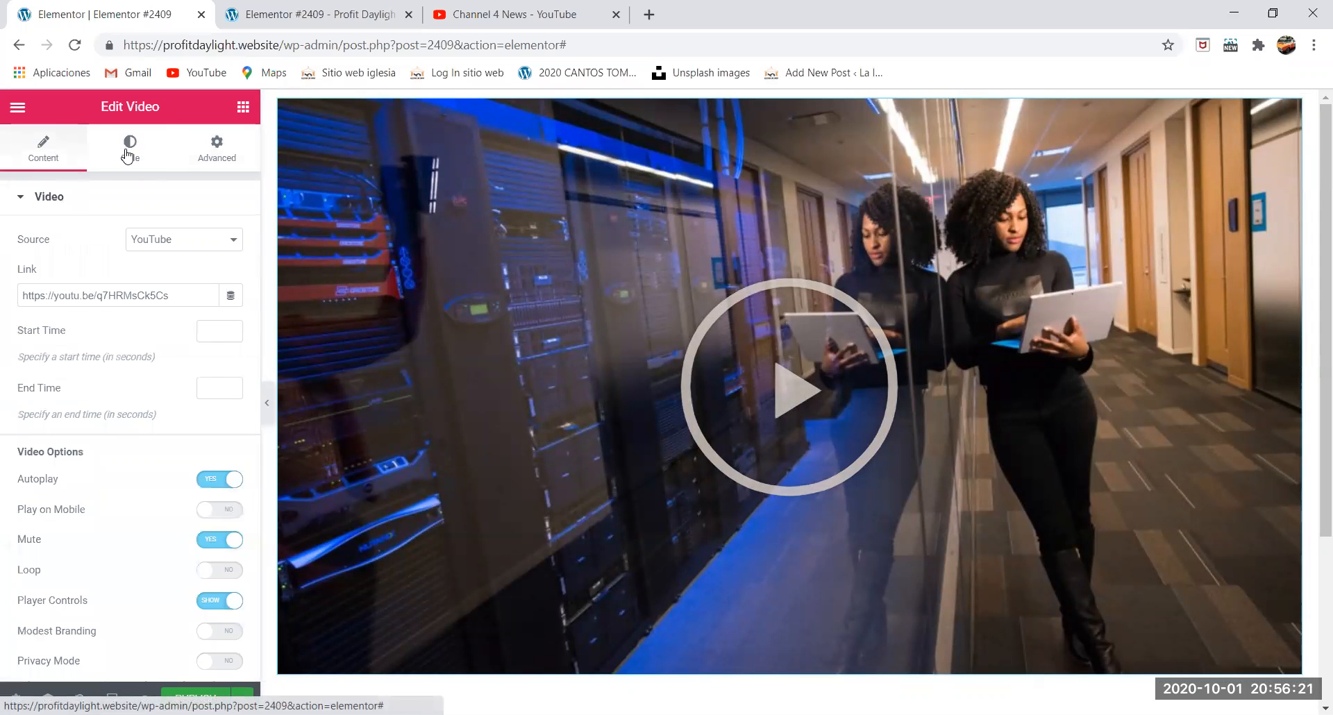
left_click(127, 156)
left_click(51, 160)
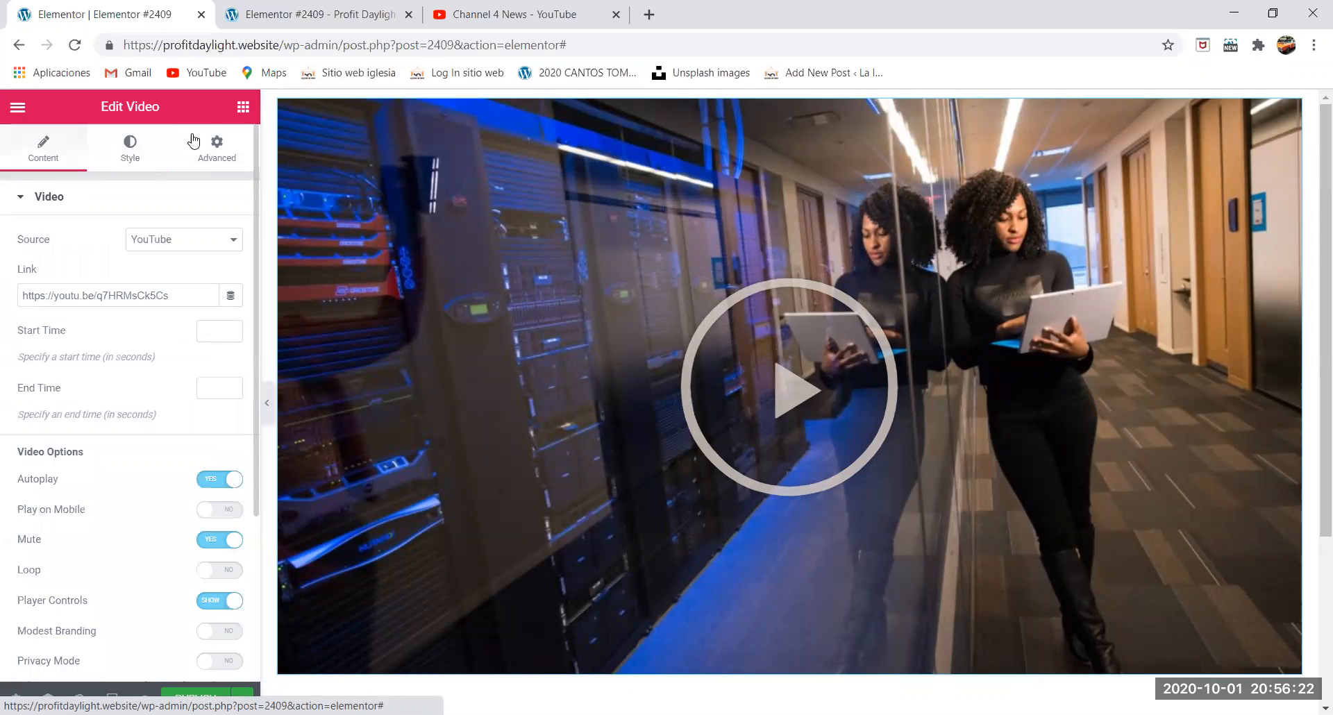
left_click(243, 108)
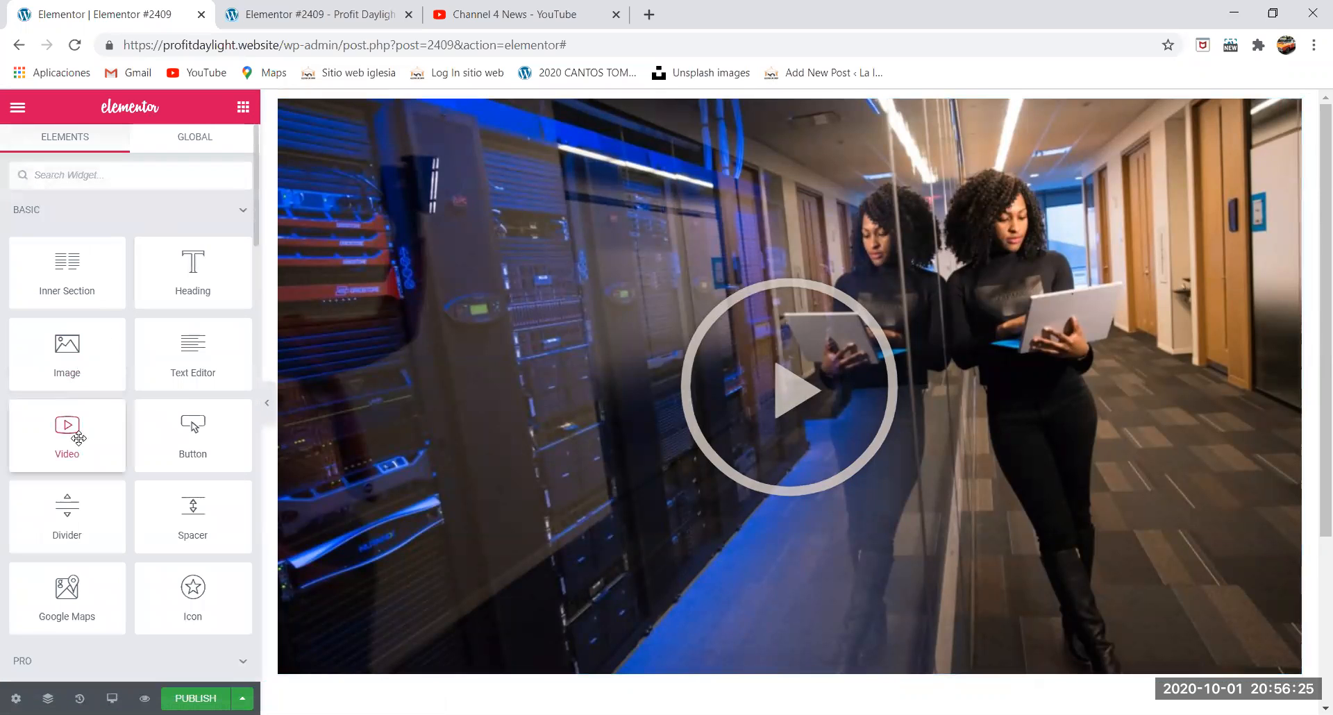